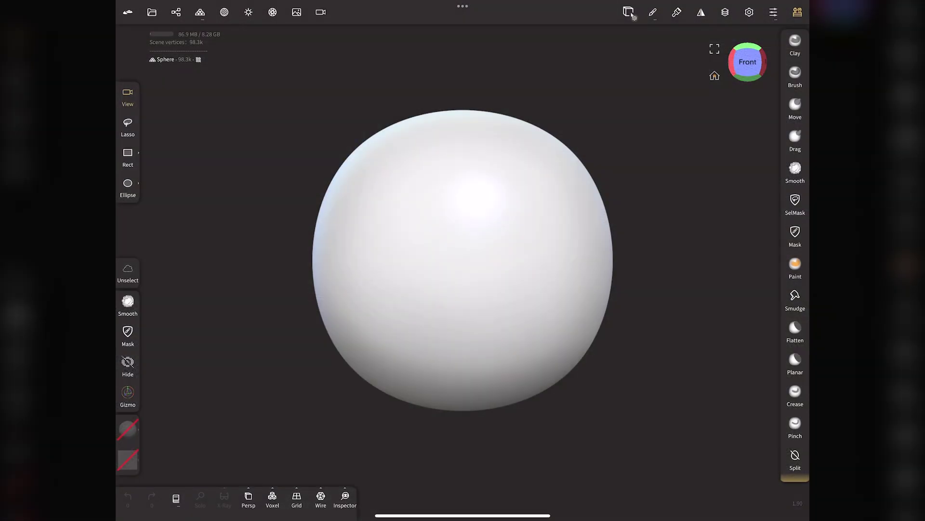
# - Delete the default Sphere and add a UV Sphere primitive
pyautogui.click(176, 12)
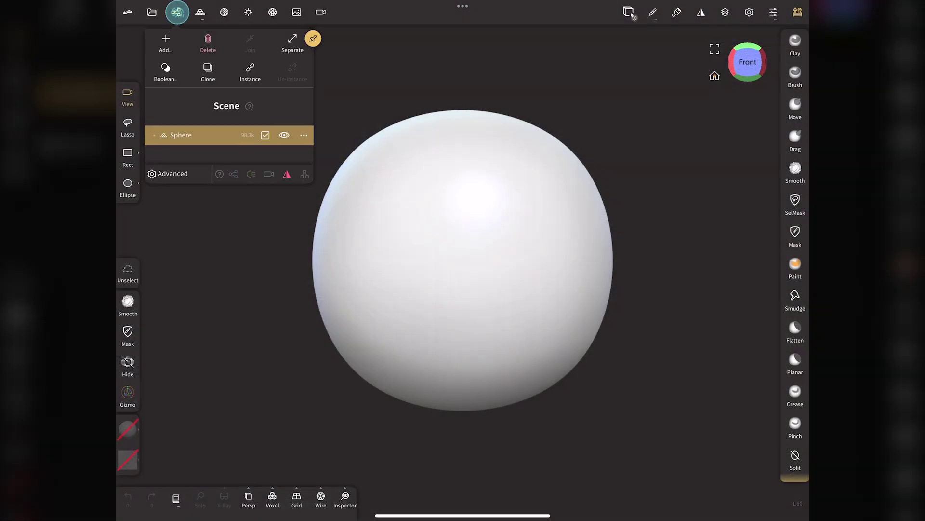
pyautogui.click(208, 43)
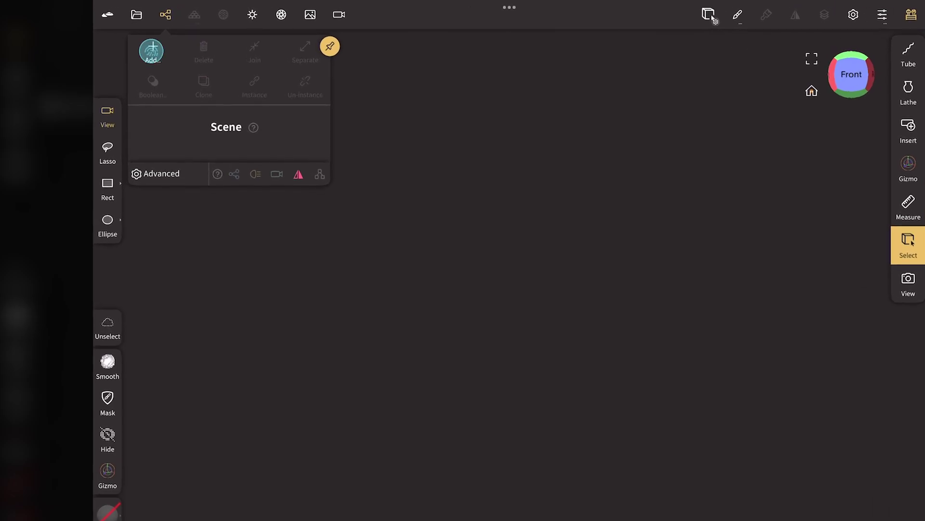
pyautogui.click(151, 51)
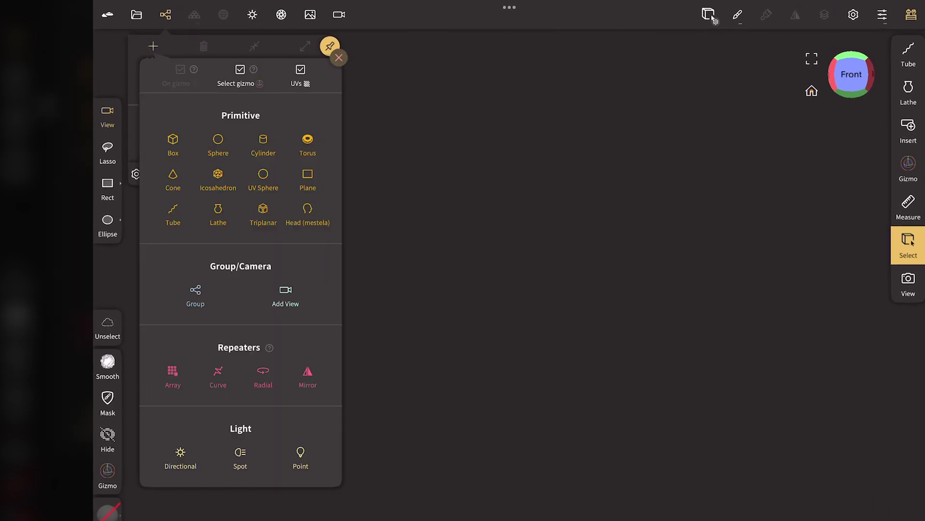
pyautogui.click(261, 174)
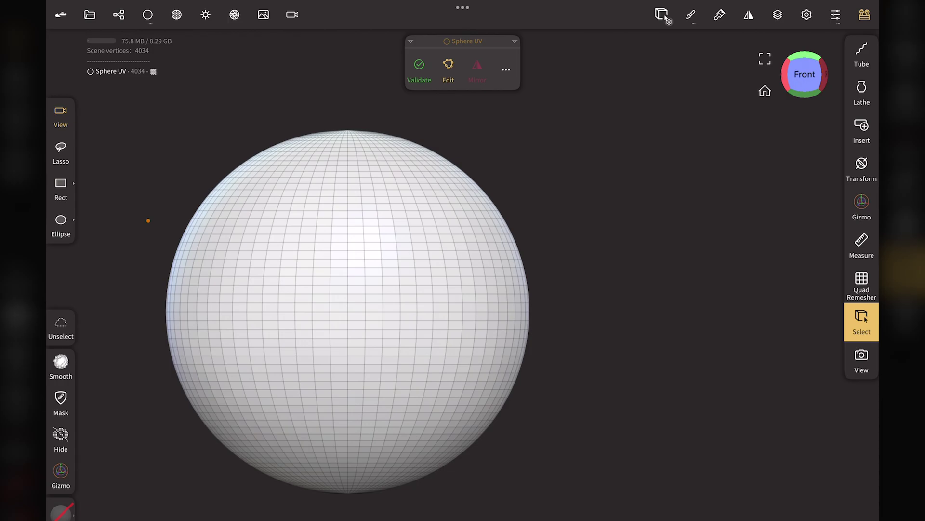
# - Unlink the UV Sphere divisions and lower them to 8 by 4
pyautogui.click(506, 69)
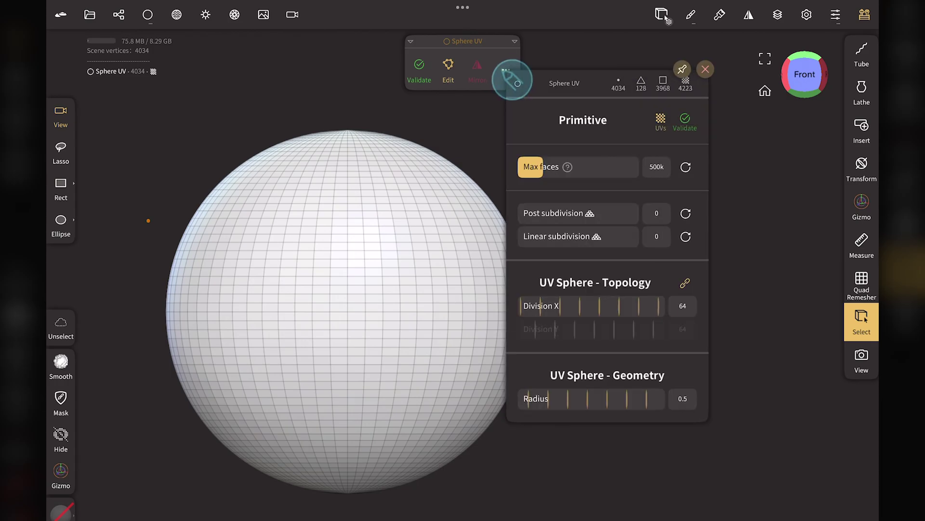
pyautogui.moveTo(617, 308)
pyautogui.mouseDown()
pyautogui.moveTo(489, 308)
pyautogui.moveTo(595, 306)
pyautogui.moveTo(544, 313)
pyautogui.mouseUp()
pyautogui.moveTo(657, 313)
pyautogui.mouseDown()
pyautogui.moveTo(612, 308)
pyautogui.moveTo(606, 328)
pyautogui.moveTo(585, 328)
pyautogui.mouseUp()
pyautogui.click(685, 283)
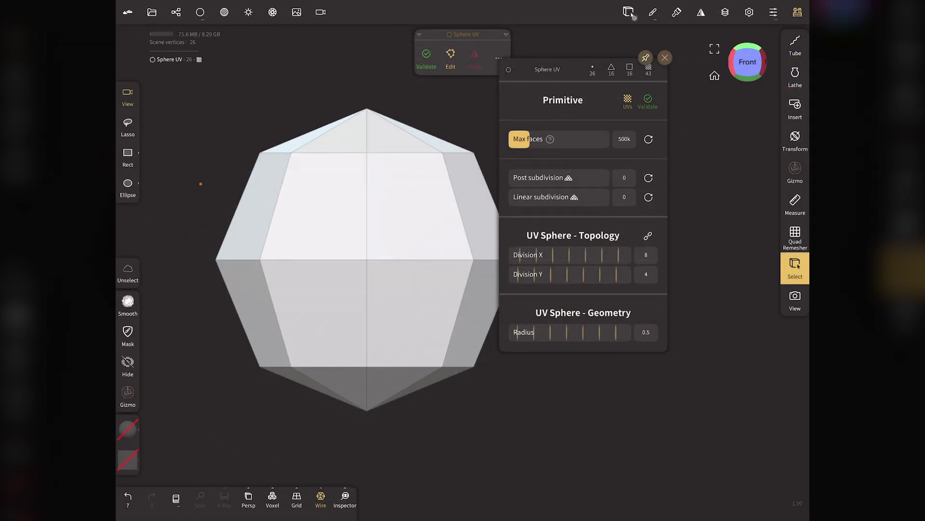
# - Validate the UV sphere into a mesh and enable radial symmetry of 8 for the Move brush
pyautogui.click(505, 62)
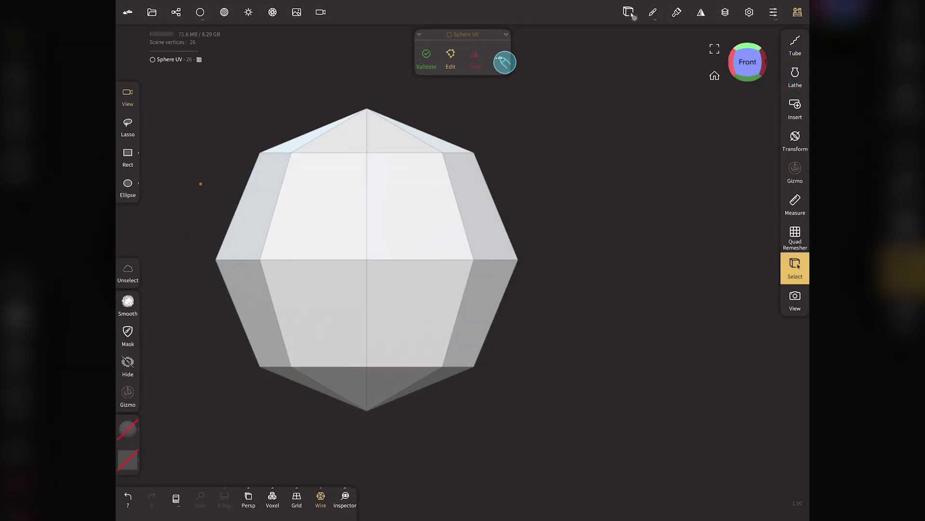
pyautogui.click(429, 58)
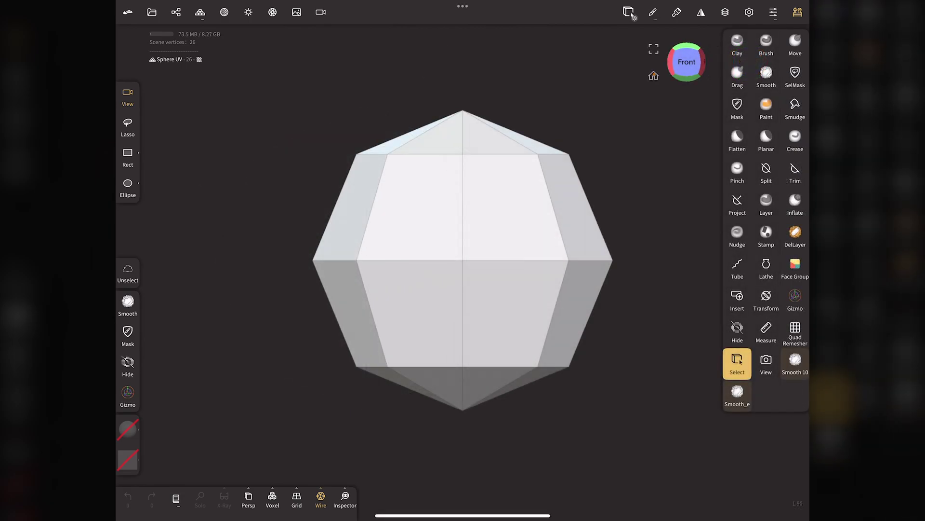
pyautogui.moveTo(688, 68); pyautogui.dragTo(690, 150)
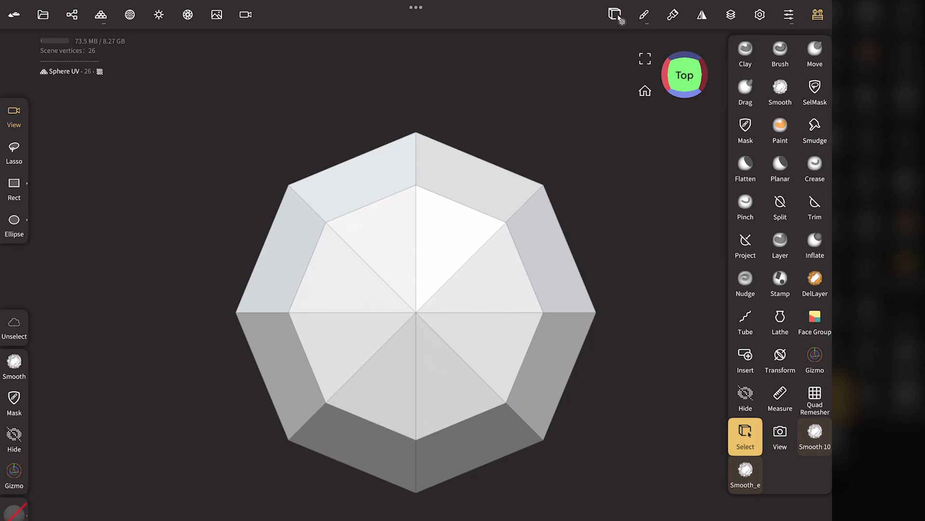
pyautogui.click(815, 53)
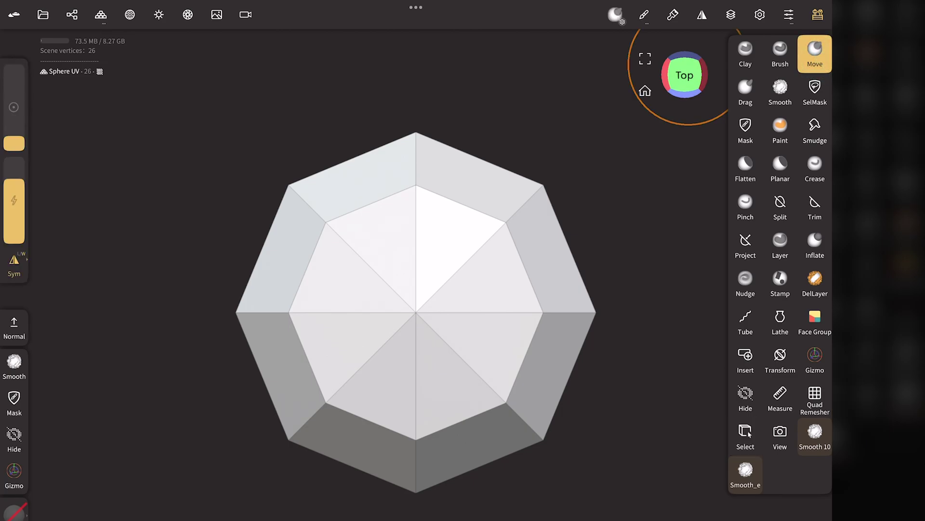
pyautogui.click(702, 15)
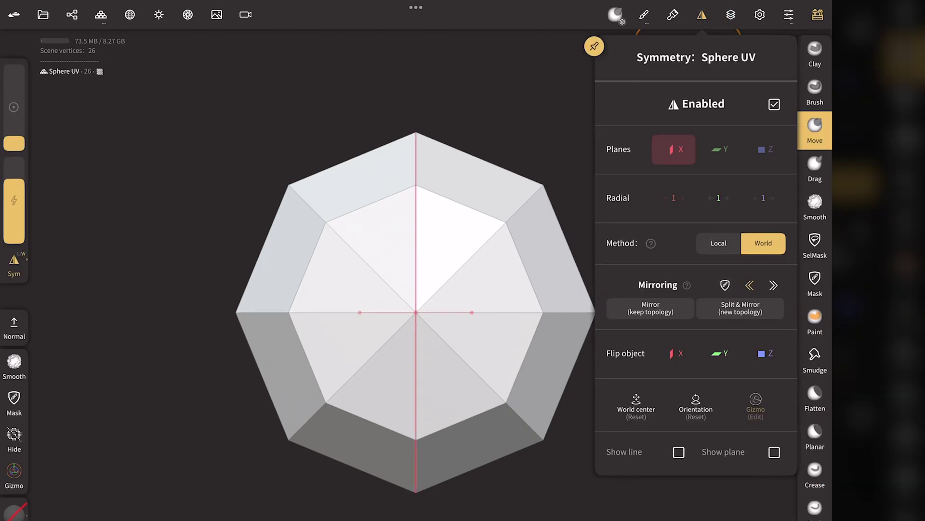
pyautogui.moveTo(735, 211); pyautogui.dragTo(753, 212)
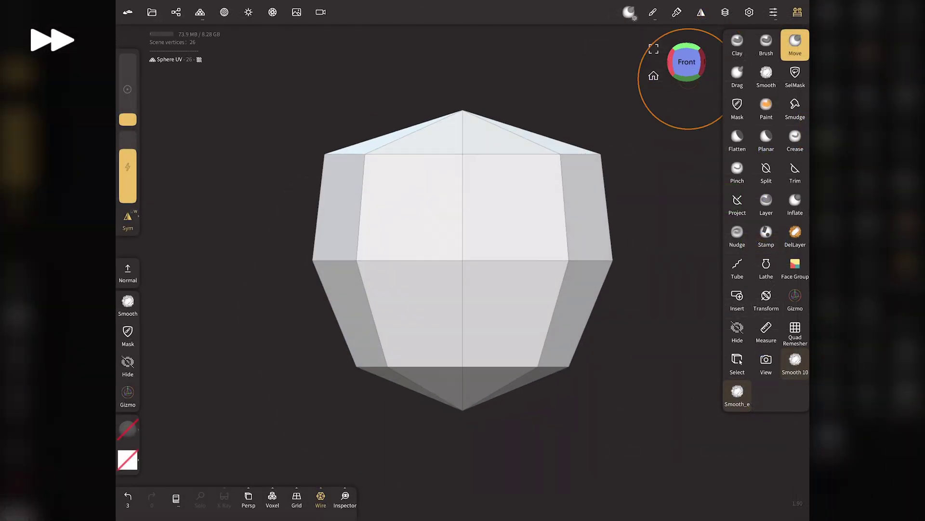
# - Raise the apex and top vertex ring into a taller, flatter-topped crown
pyautogui.moveTo(463, 110); pyautogui.dragTo(462, 91)
pyautogui.moveTo(601, 154); pyautogui.dragTo(603, 106)
pyautogui.moveTo(465, 90); pyautogui.dragTo(463, 72)
pyautogui.moveTo(600, 111); pyautogui.dragTo(599, 103)
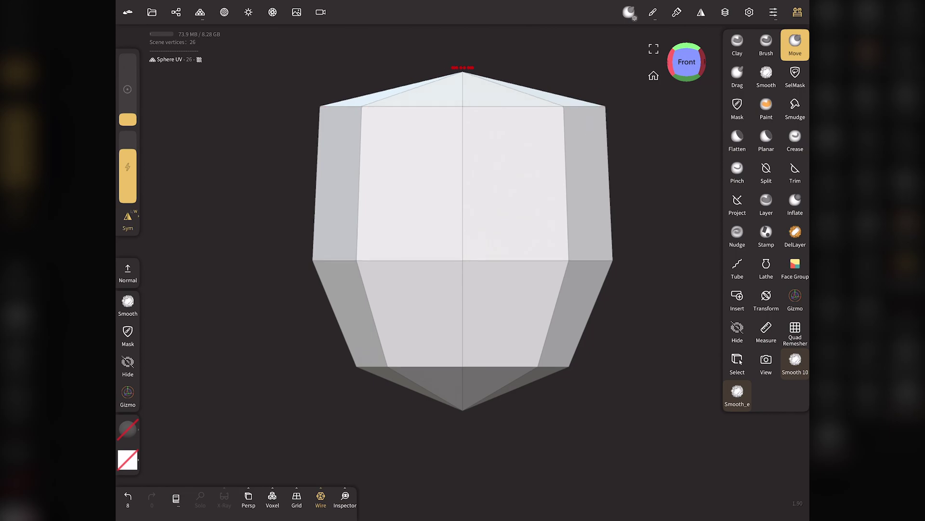
pyautogui.moveTo(463, 73); pyautogui.dragTo(462, 79)
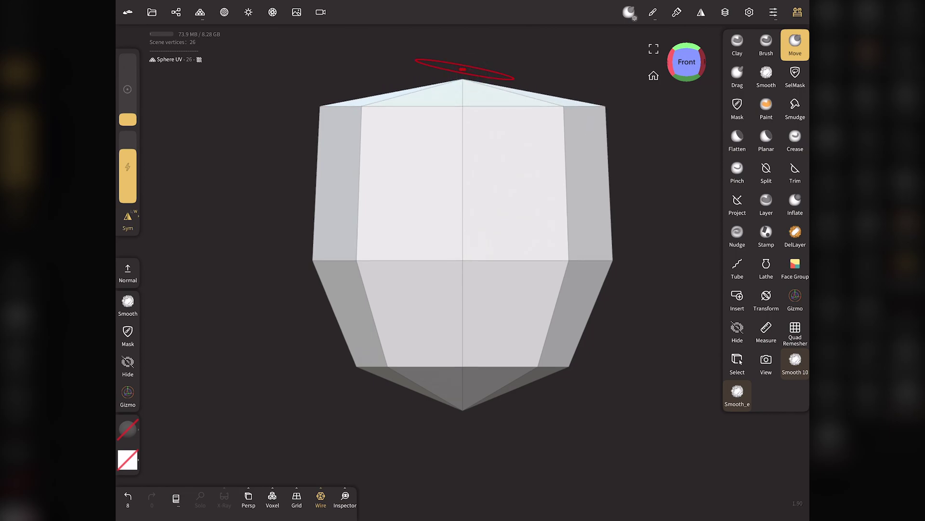
pyautogui.click(687, 48)
pyautogui.click(795, 297)
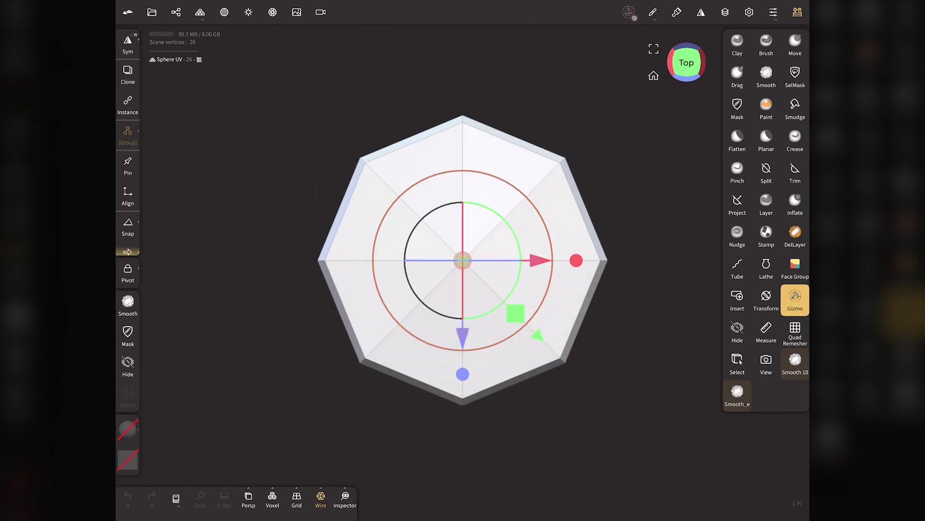
# - Stretch the mesh front to back and set radial symmetry back to 1
pyautogui.moveTo(462, 374); pyautogui.dragTo(463, 414)
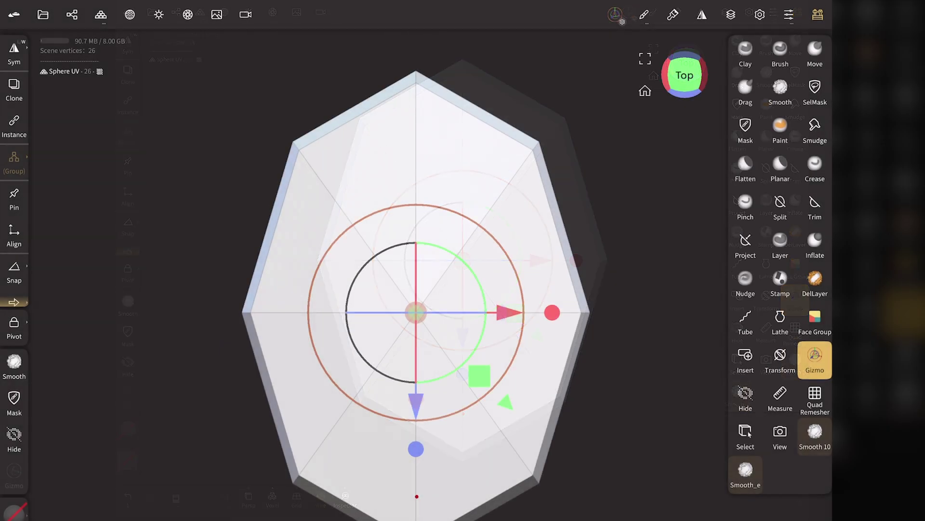
pyautogui.click(815, 53)
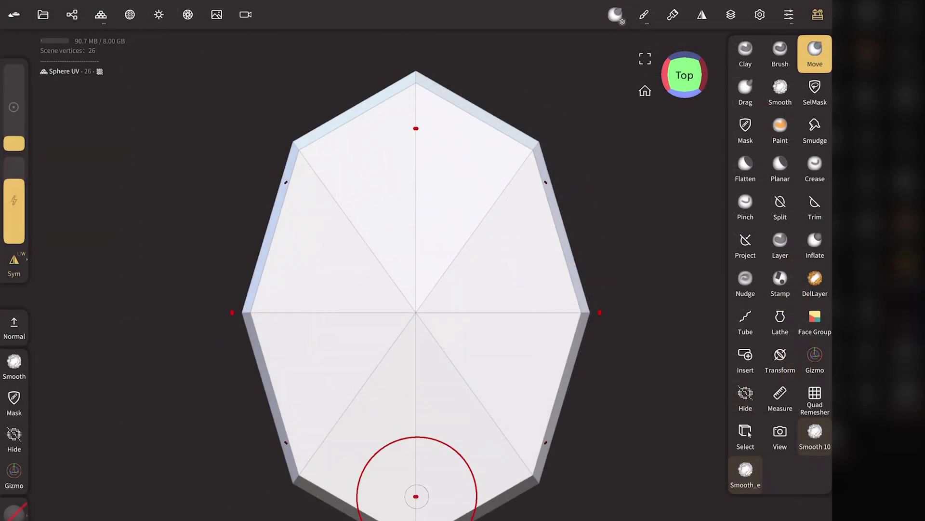
pyautogui.click(702, 14)
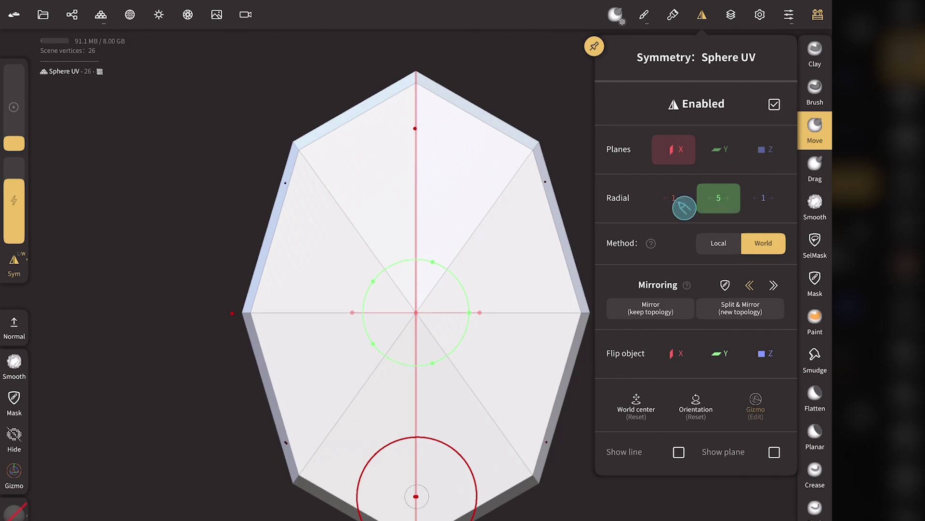
pyautogui.moveTo(684, 207); pyautogui.dragTo(560, 192)
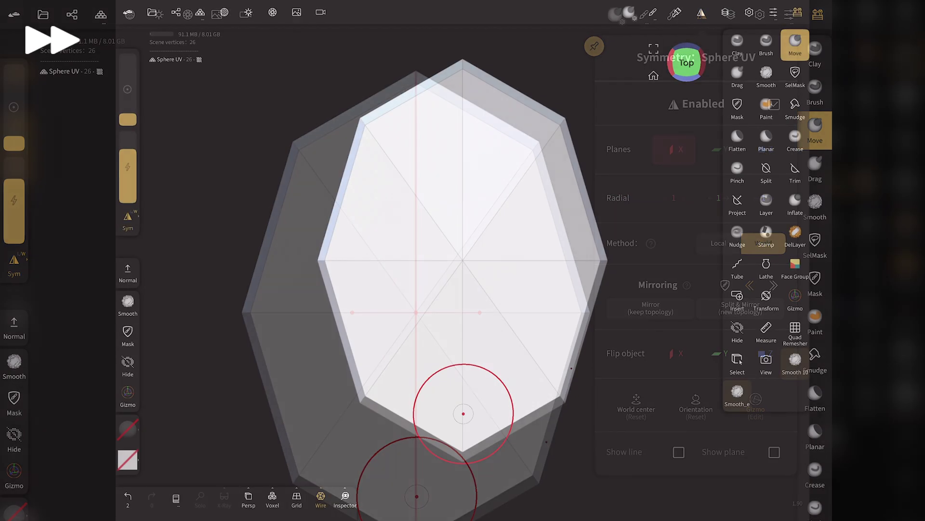
# - Pull the corner and bottom vertices outward with the Move brush
pyautogui.moveTo(559, 127); pyautogui.dragTo(578, 109)
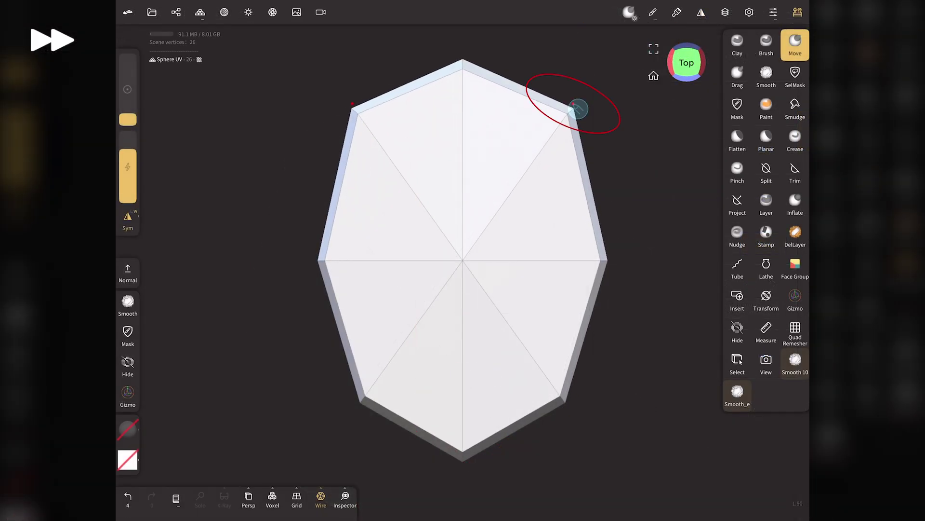
pyautogui.moveTo(564, 399)
pyautogui.mouseDown()
pyautogui.moveTo(570, 406)
pyautogui.moveTo(563, 399)
pyautogui.mouseUp()
pyautogui.moveTo(573, 110)
pyautogui.mouseDown()
pyautogui.moveTo(588, 104)
pyautogui.moveTo(566, 116)
pyautogui.mouseUp()
pyautogui.moveTo(567, 154); pyautogui.dragTo(576, 106)
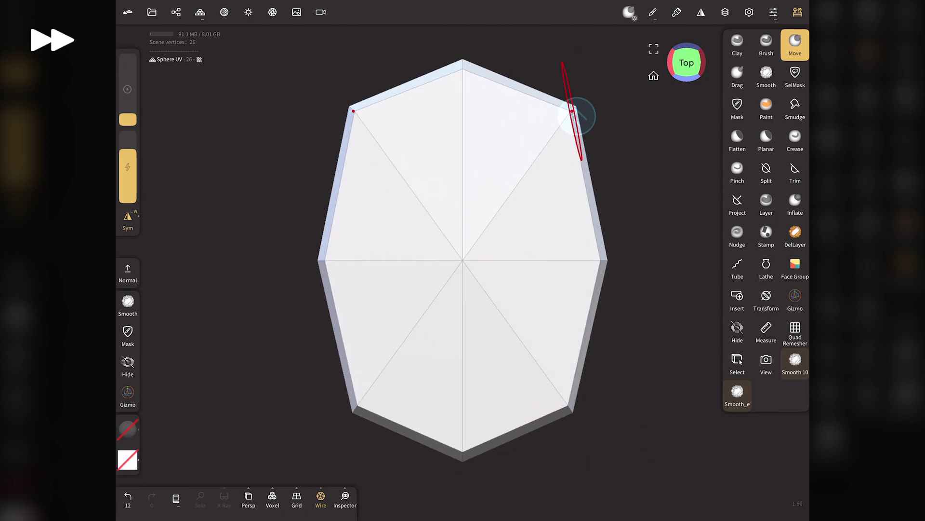
pyautogui.click(463, 447)
pyautogui.moveTo(463, 447)
pyautogui.mouseDown()
pyautogui.moveTo(463, 458)
pyautogui.moveTo(511, 429)
pyautogui.mouseUp()
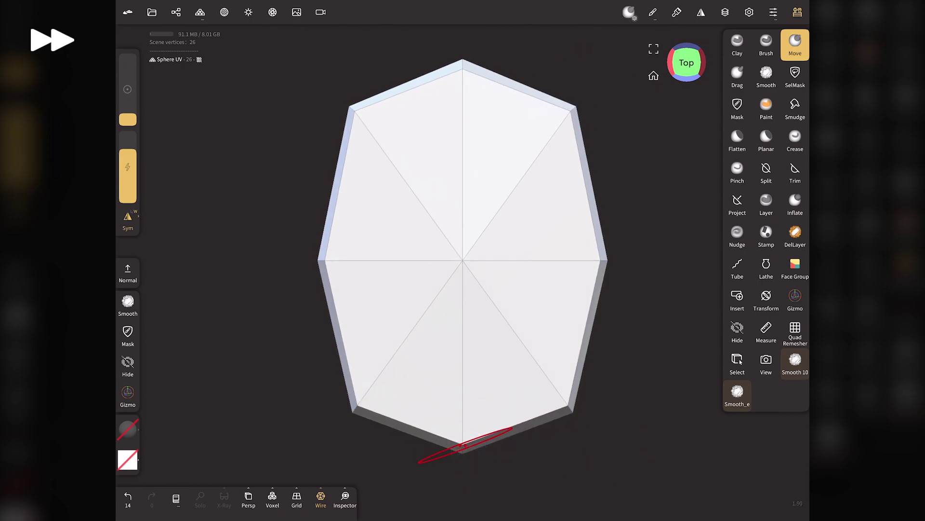
# - Make the mesh taller from the side and wider from above with the Gizmo
pyautogui.click(703, 62)
pyautogui.click(795, 300)
pyautogui.hotkey('ctrl', 'z')
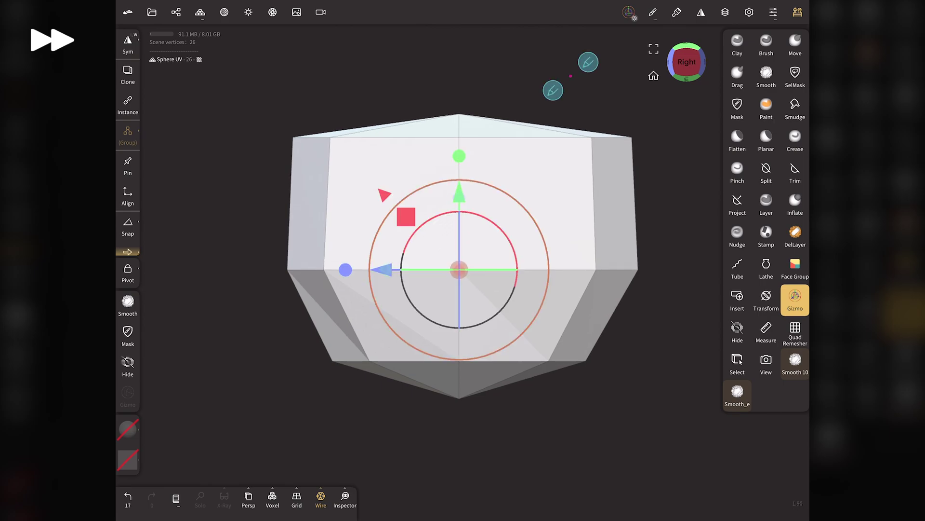
pyautogui.moveTo(458, 155); pyautogui.dragTo(465, 141)
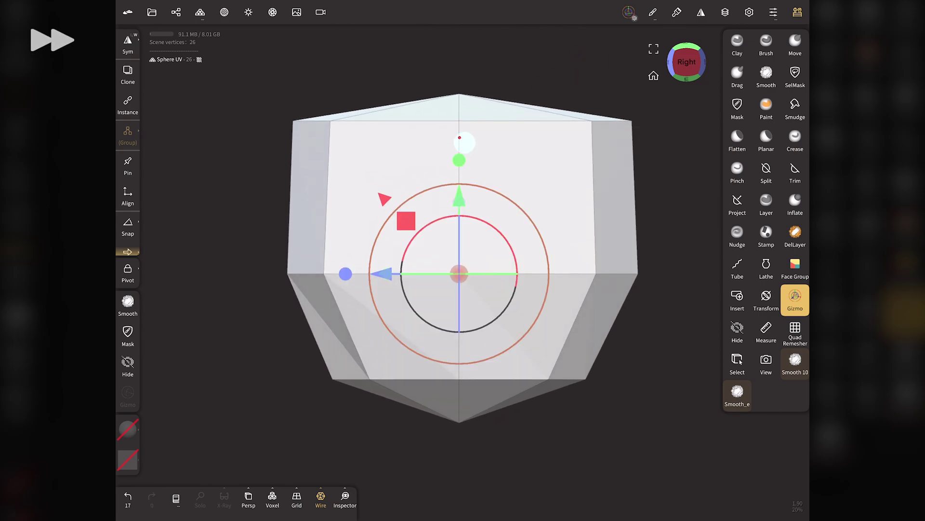
pyautogui.click(687, 47)
pyautogui.moveTo(576, 263); pyautogui.dragTo(577, 263)
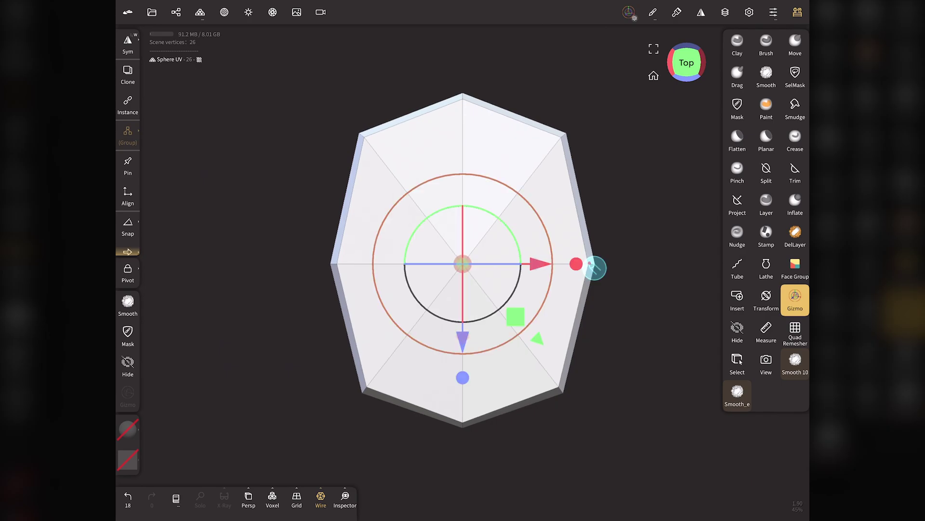
# - Remove the mesh's lower half with a rectangle Trim, hole filling off
pyautogui.click(738, 365)
pyautogui.click(686, 78)
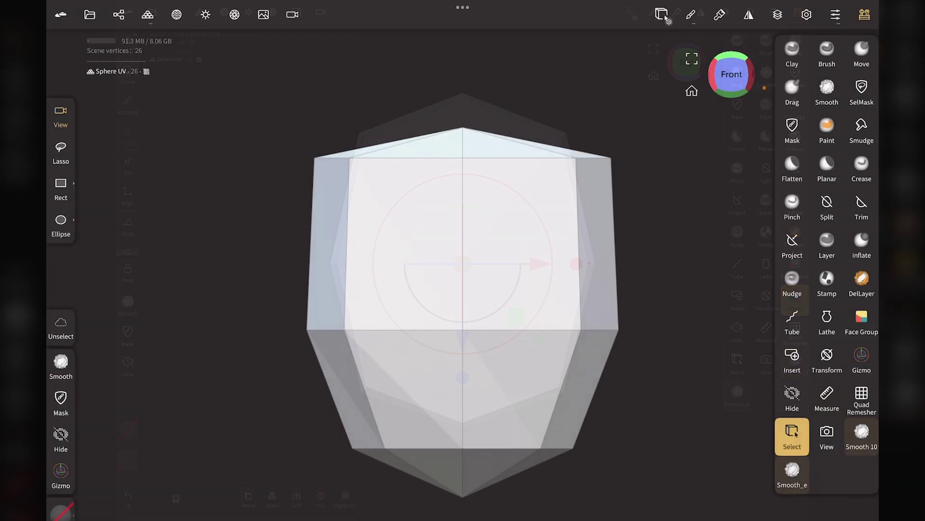
pyautogui.click(860, 205)
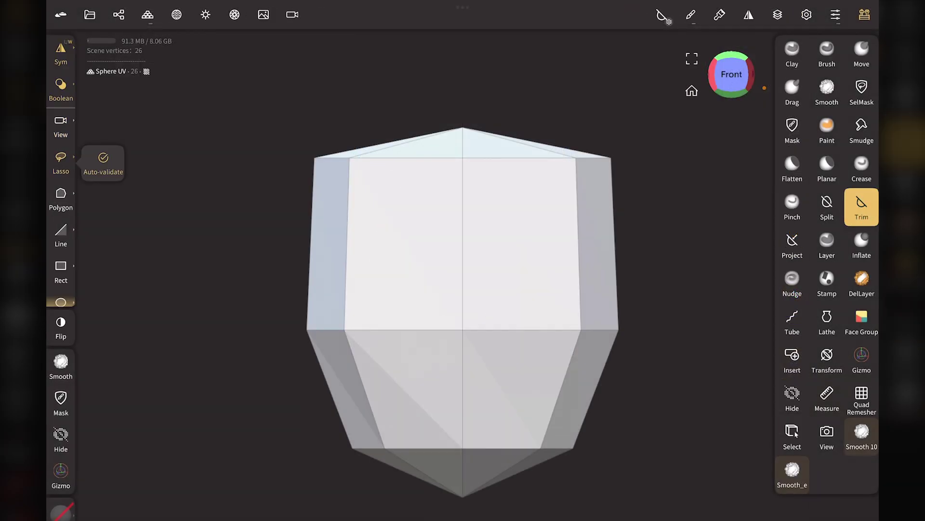
pyautogui.click(662, 15)
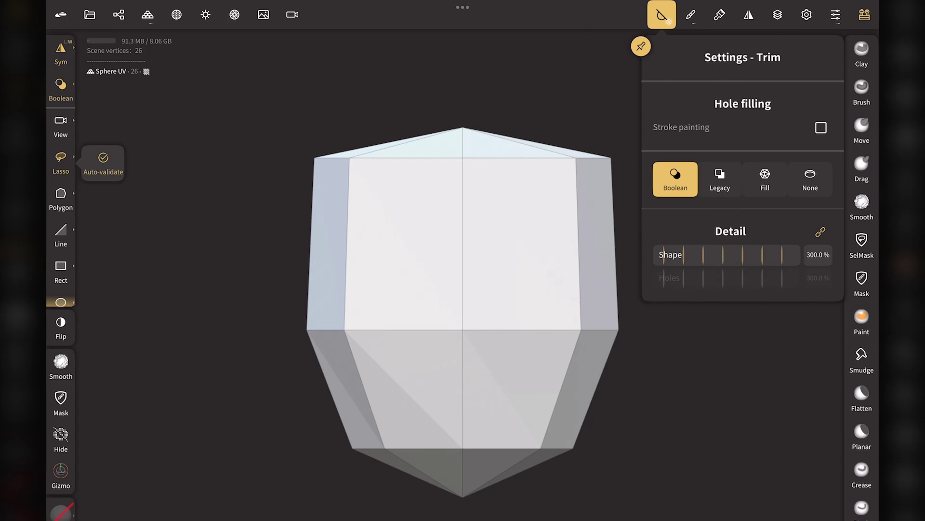
pyautogui.click(810, 179)
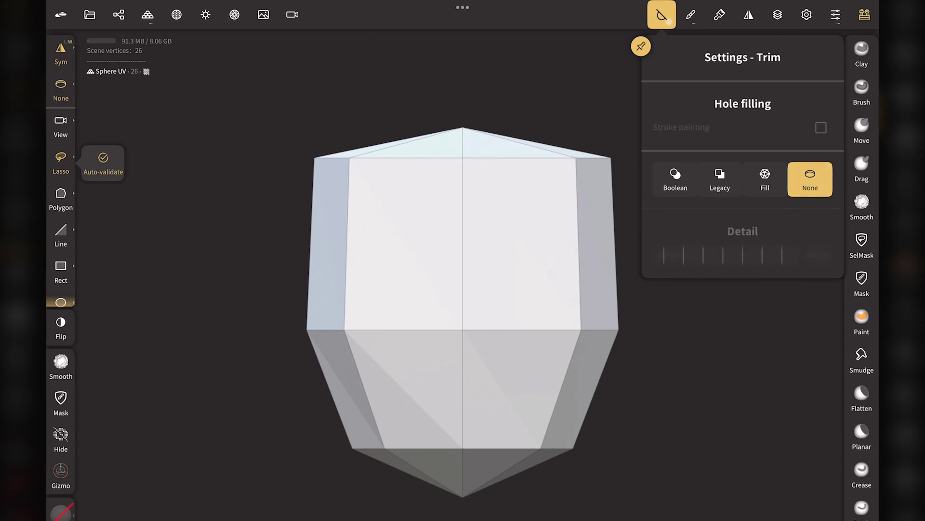
pyautogui.click(662, 14)
pyautogui.click(61, 269)
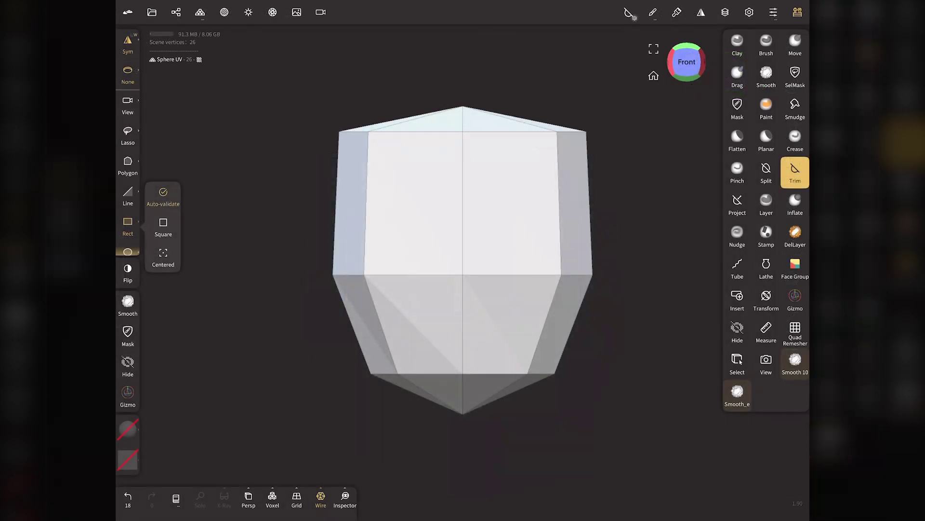
pyautogui.moveTo(307, 434)
pyautogui.mouseDown()
pyautogui.moveTo(619, 318)
pyautogui.moveTo(639, 269)
pyautogui.mouseUp()
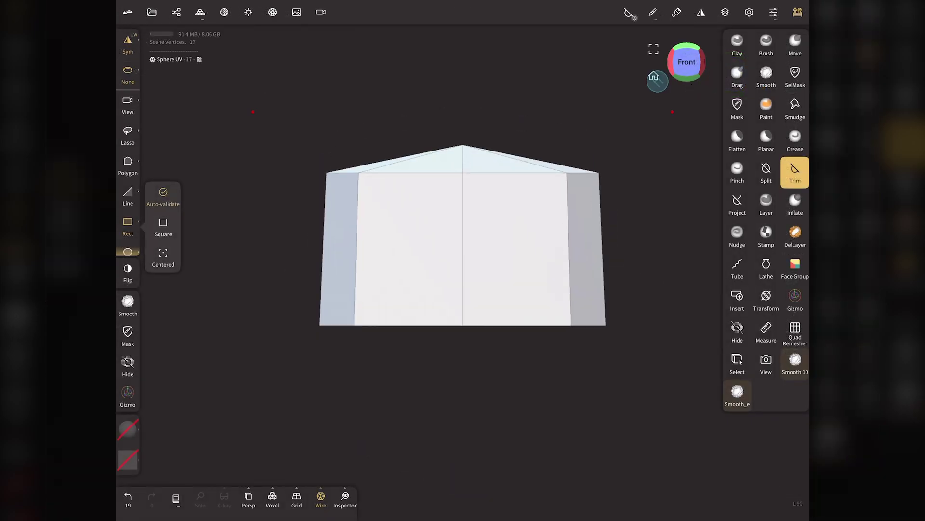
# - Orbit under the trimmed crown to inspect its open cut bottom, then show the object list
pyautogui.moveTo(658, 80); pyautogui.dragTo(578, 75)
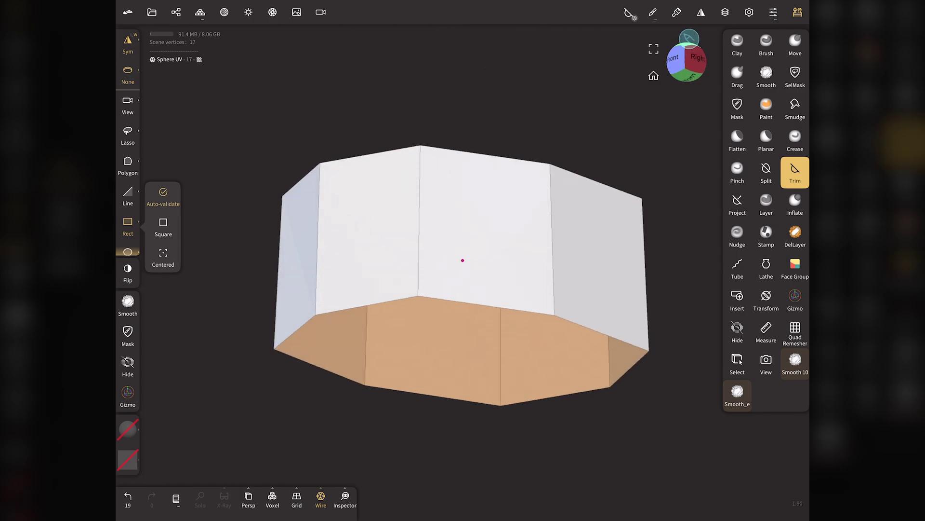
pyautogui.moveTo(484, 70); pyautogui.dragTo(425, 140)
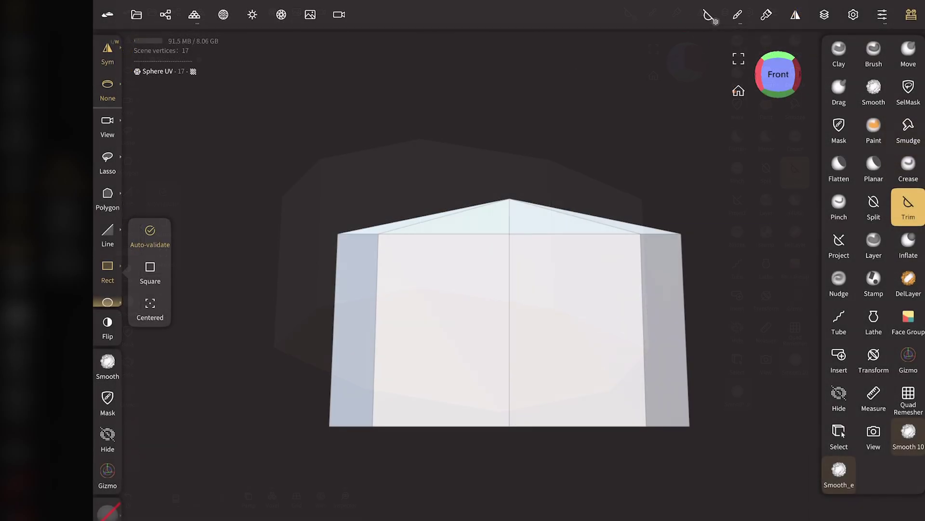
pyautogui.click(165, 14)
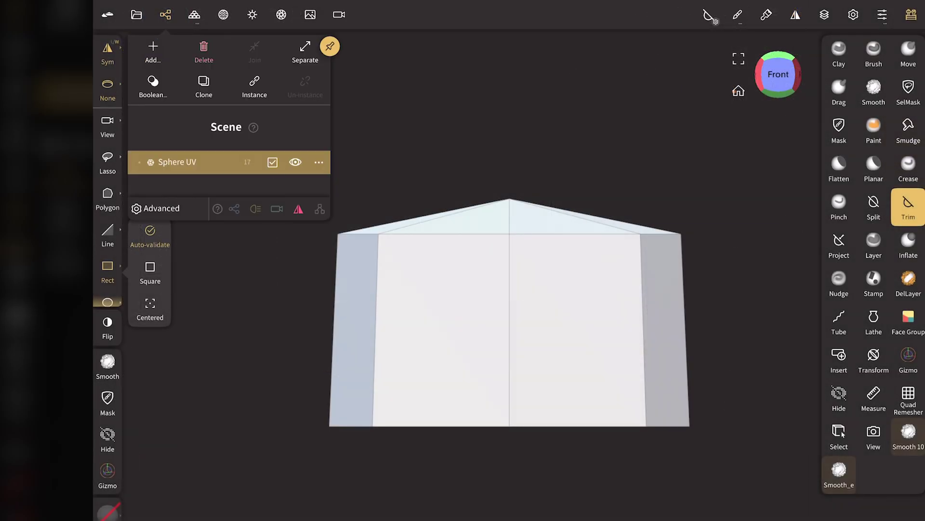
# - Hide the Sphere UV crown and add a Plane set to Disk shape, seen from the top
pyautogui.click(273, 162)
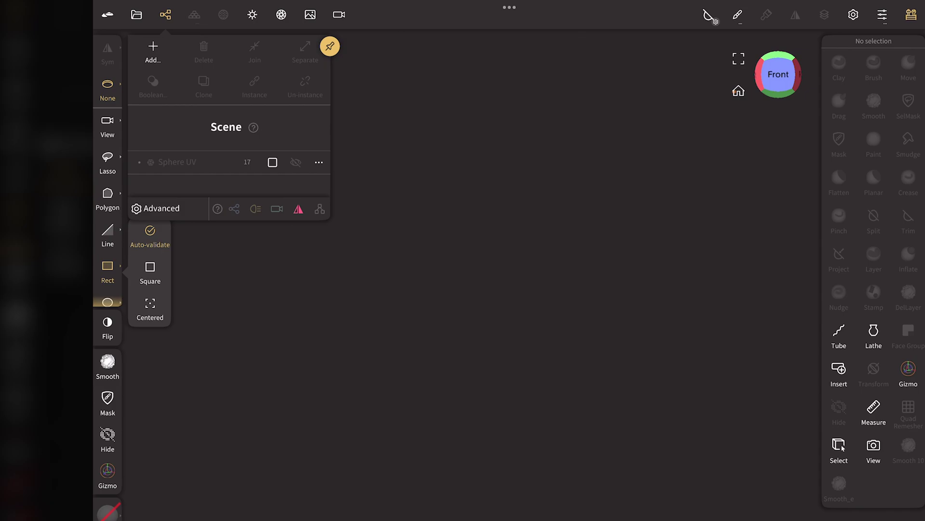
pyautogui.click(153, 51)
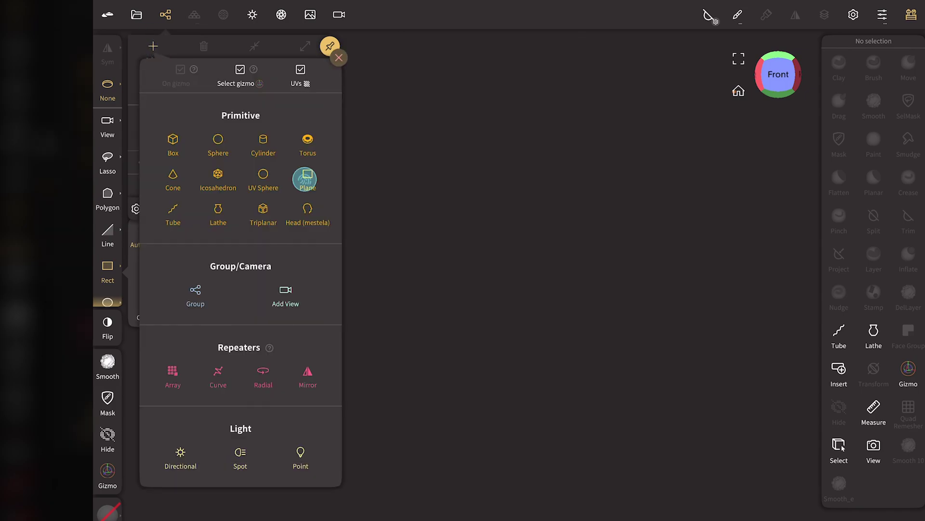
pyautogui.click(305, 179)
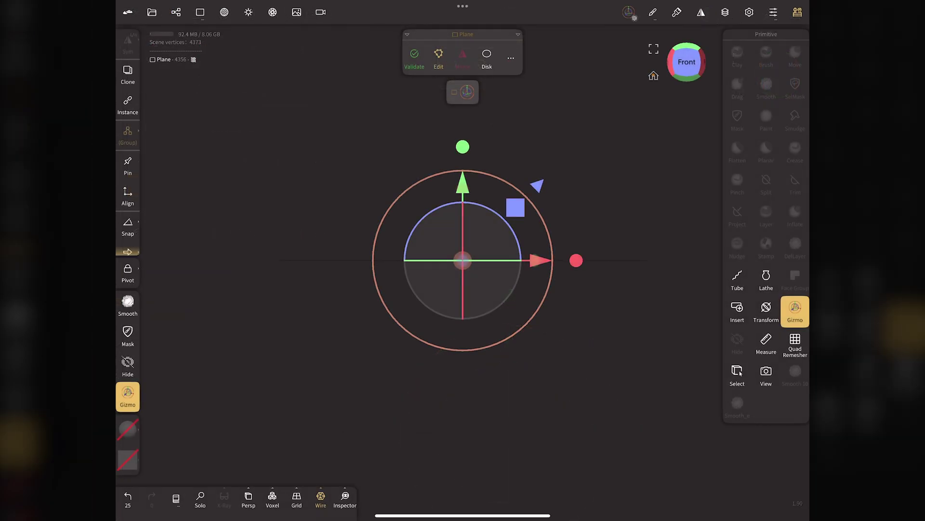
pyautogui.click(687, 47)
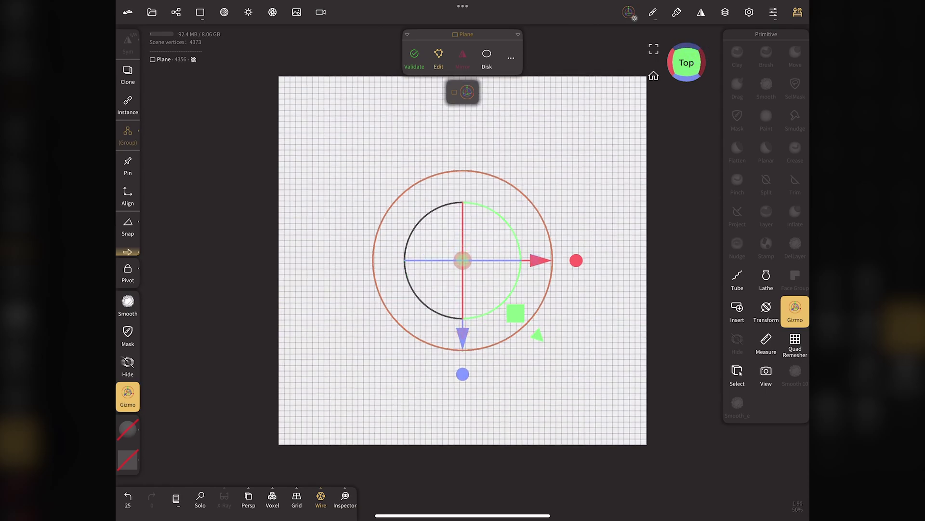
pyautogui.click(488, 61)
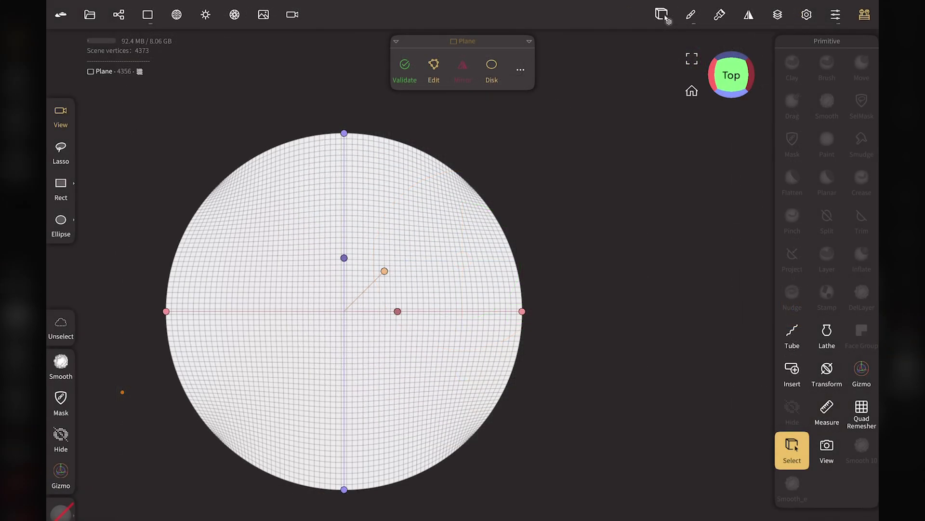
# - Lower the disk's divisions to 12 and validate it as an editable mesh
pyautogui.click(520, 69)
pyautogui.moveTo(668, 339); pyautogui.dragTo(457, 340)
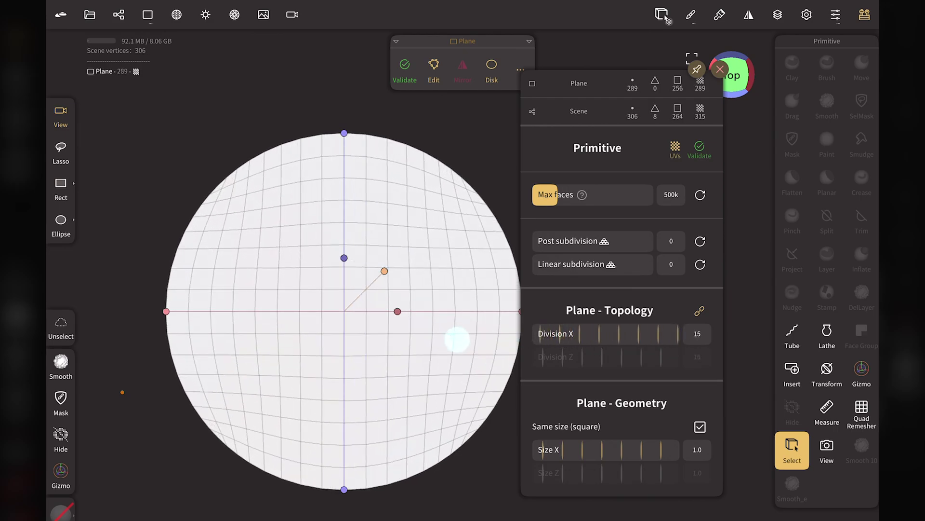
pyautogui.moveTo(641, 340)
pyautogui.mouseDown()
pyautogui.moveTo(609, 337)
pyautogui.moveTo(626, 340)
pyautogui.mouseUp()
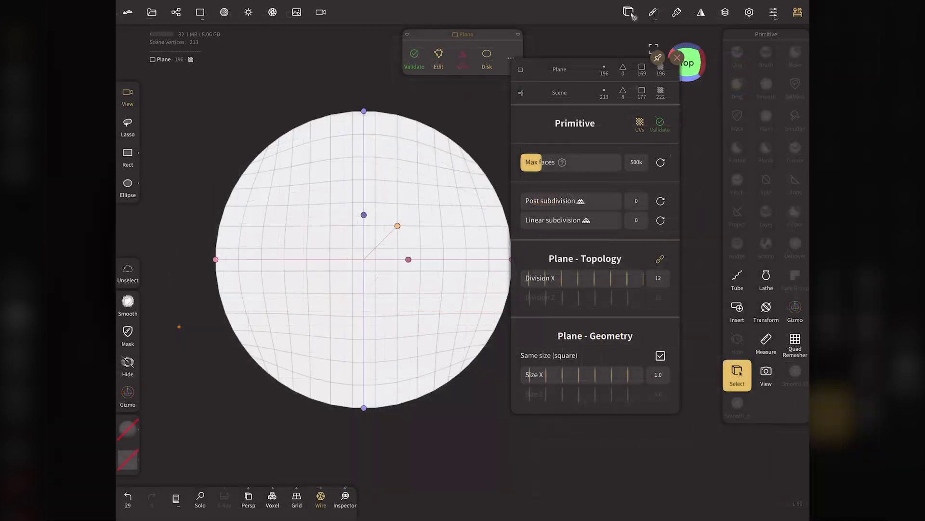
pyautogui.click(414, 55)
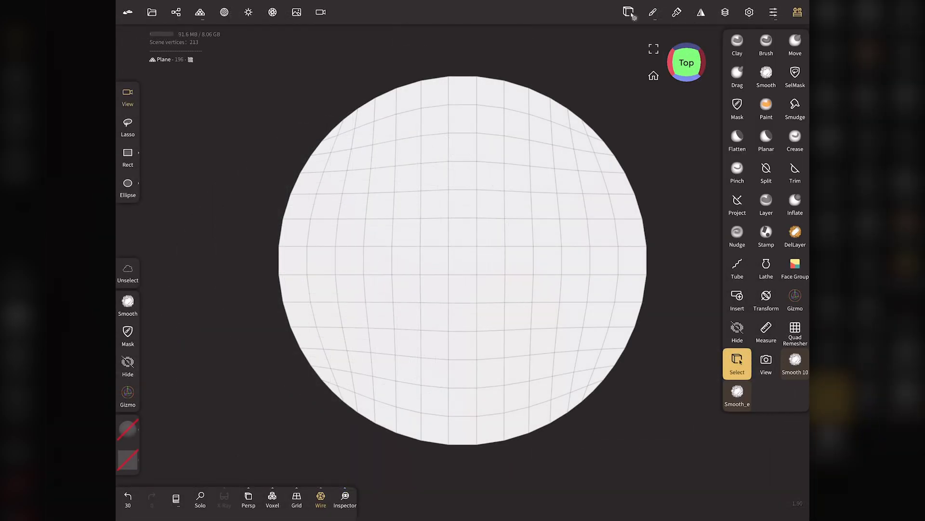
# - Stretch the disk sideways and squash it vertically into a pill shape
pyautogui.click(796, 299)
pyautogui.click(128, 43)
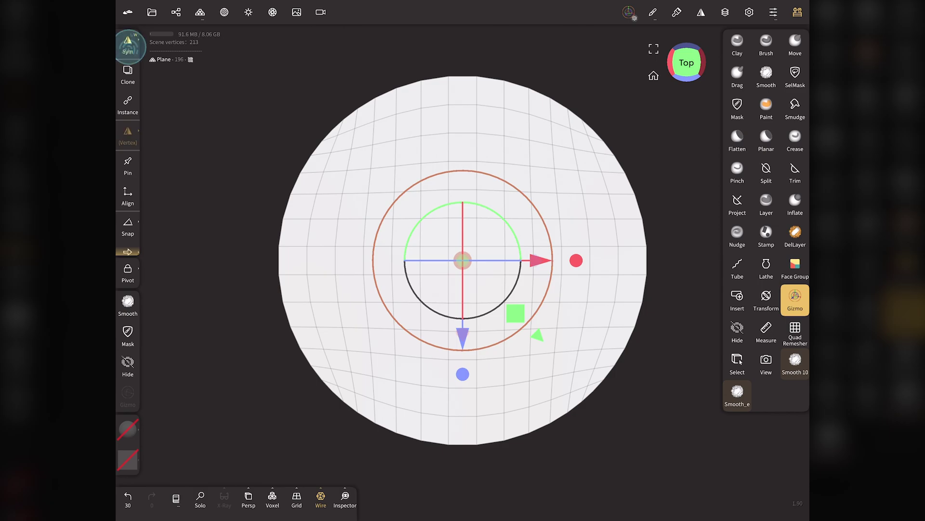
pyautogui.moveTo(576, 260); pyautogui.dragTo(702, 259)
pyautogui.moveTo(244, 236); pyautogui.dragTo(271, 284)
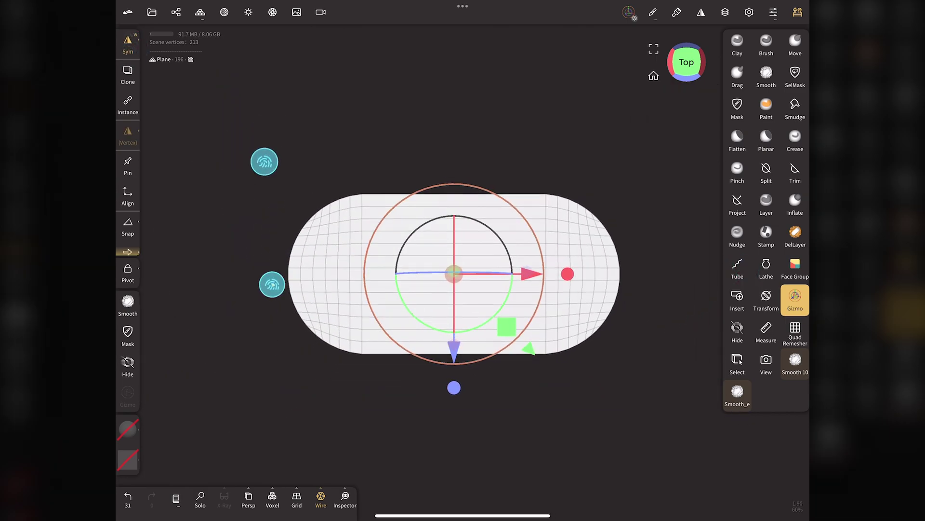
pyautogui.moveTo(598, 274); pyautogui.dragTo(612, 274)
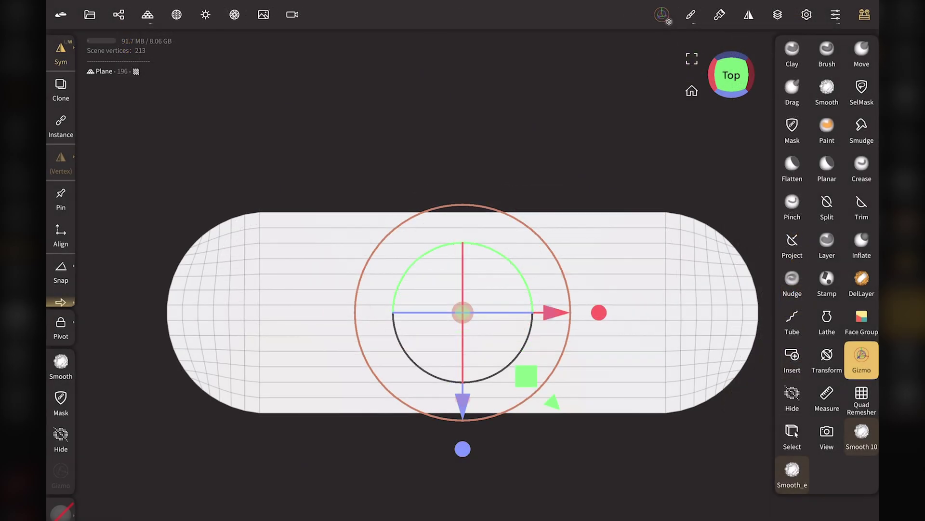
# - Turn off symmetry and rotate the pill 90° upright with snapping
pyautogui.click(60, 53)
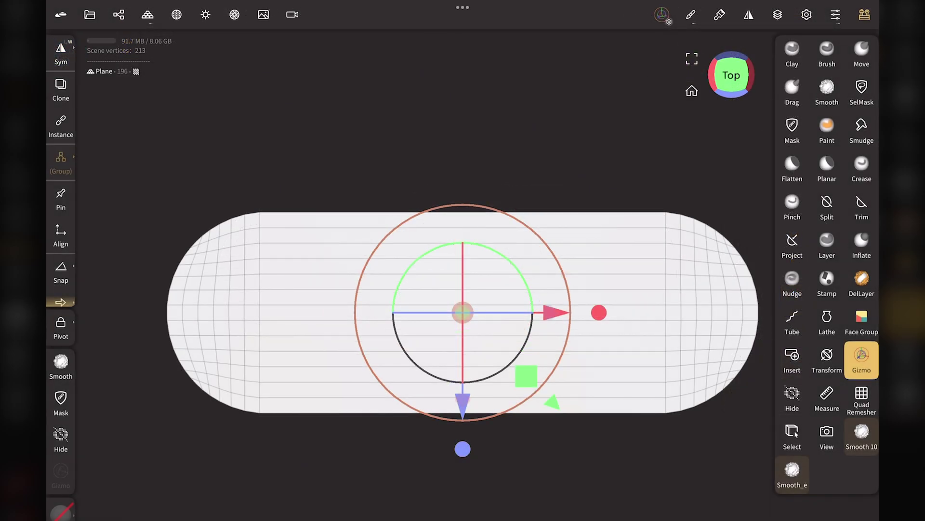
pyautogui.click(60, 271)
pyautogui.moveTo(511, 262); pyautogui.dragTo(413, 263)
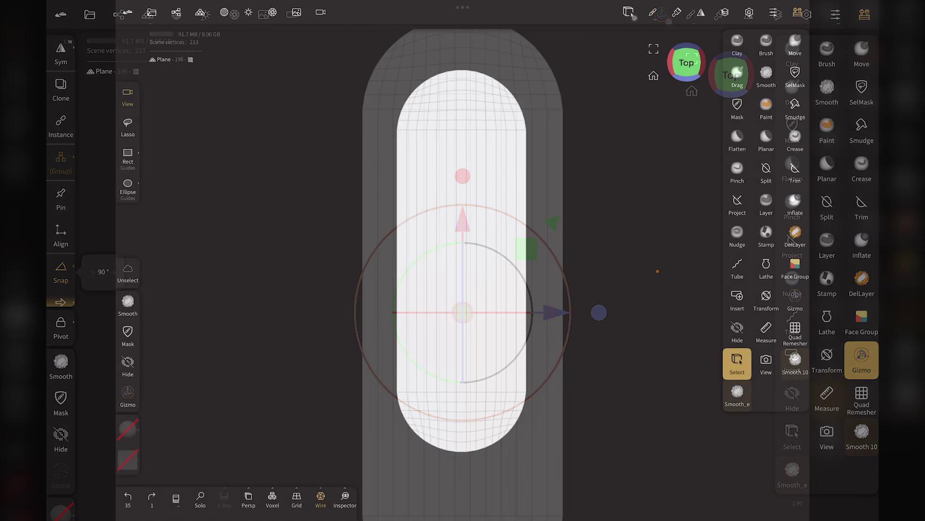
pyautogui.click(792, 436)
# - Unhide the Sphere UV crown and narrow the pill's top end with a larger Move brush
pyautogui.click(176, 12)
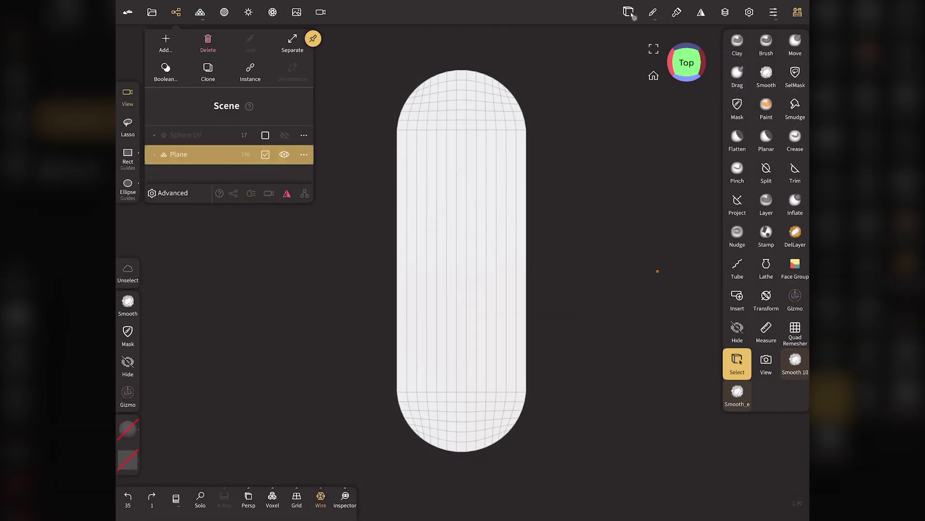
pyautogui.click(284, 135)
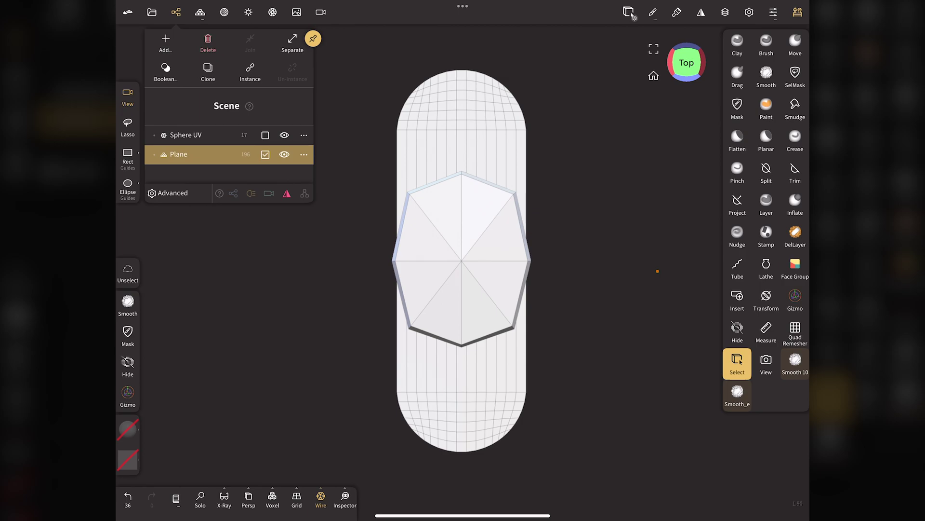
pyautogui.click(176, 12)
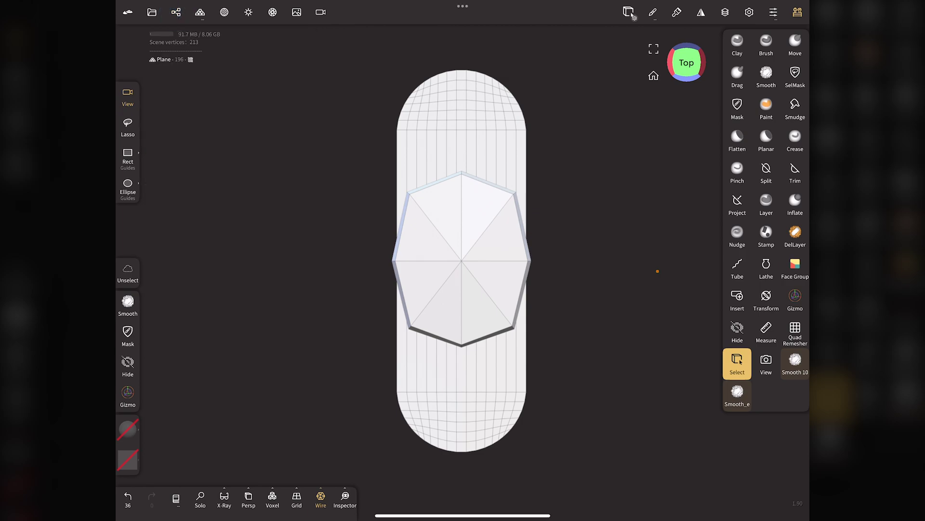
pyautogui.click(795, 43)
pyautogui.moveTo(127, 119); pyautogui.dragTo(127, 102)
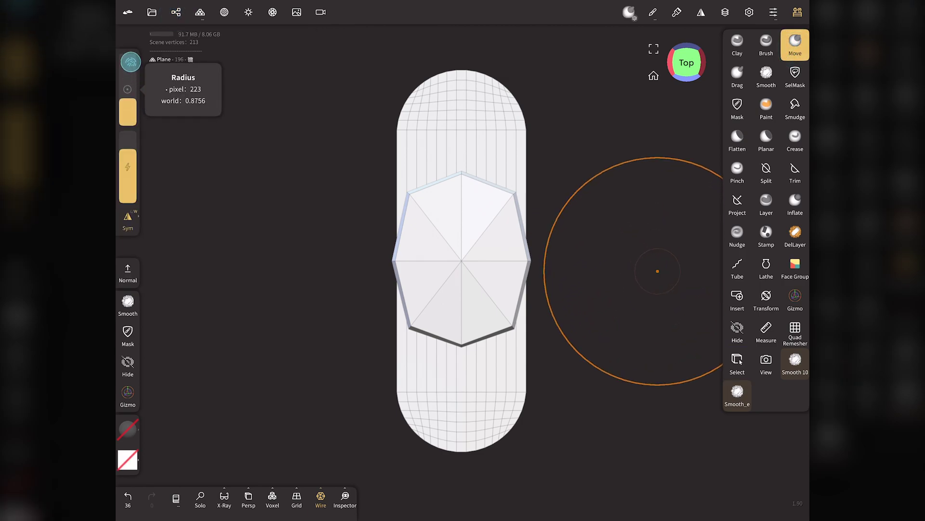
pyautogui.moveTo(527, 135); pyautogui.dragTo(501, 130)
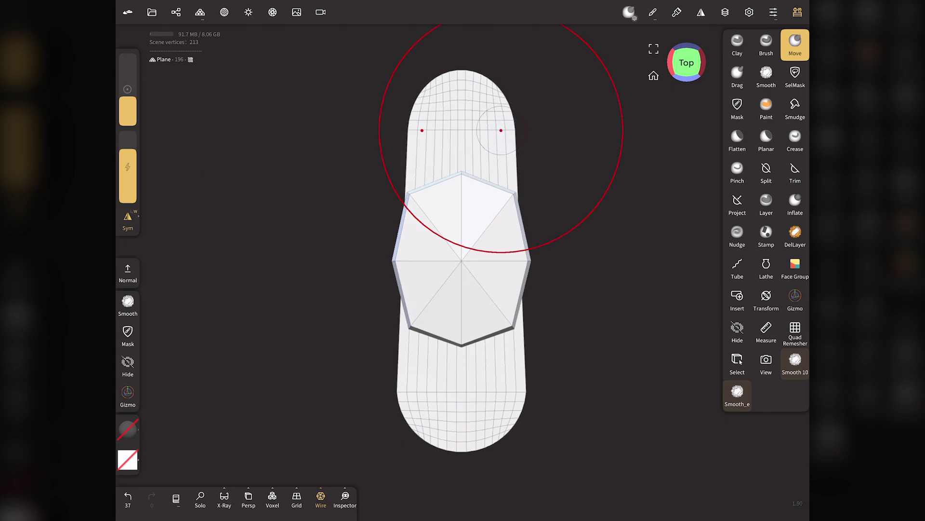
# - Move the pill up under the crown, widen it slightly, and hide Sphere UV again
pyautogui.click(795, 297)
pyautogui.moveTo(462, 186); pyautogui.dragTo(462, 138)
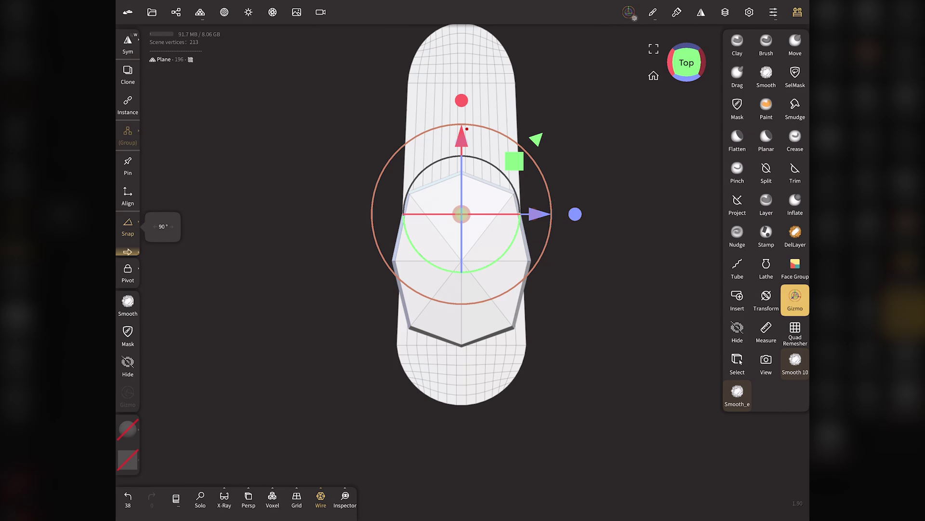
pyautogui.moveTo(467, 129); pyautogui.dragTo(469, 170, button='middle')
pyautogui.moveTo(577, 255); pyautogui.dragTo(577, 254)
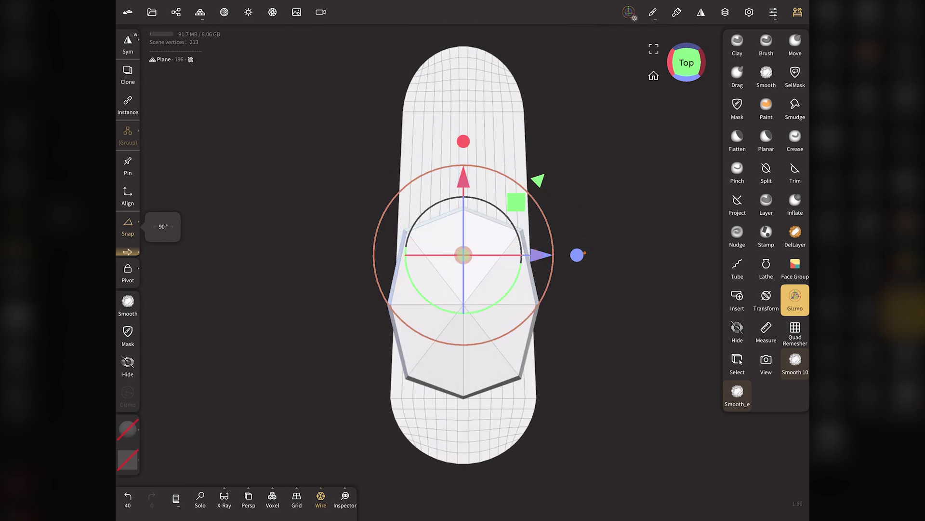
pyautogui.click(738, 363)
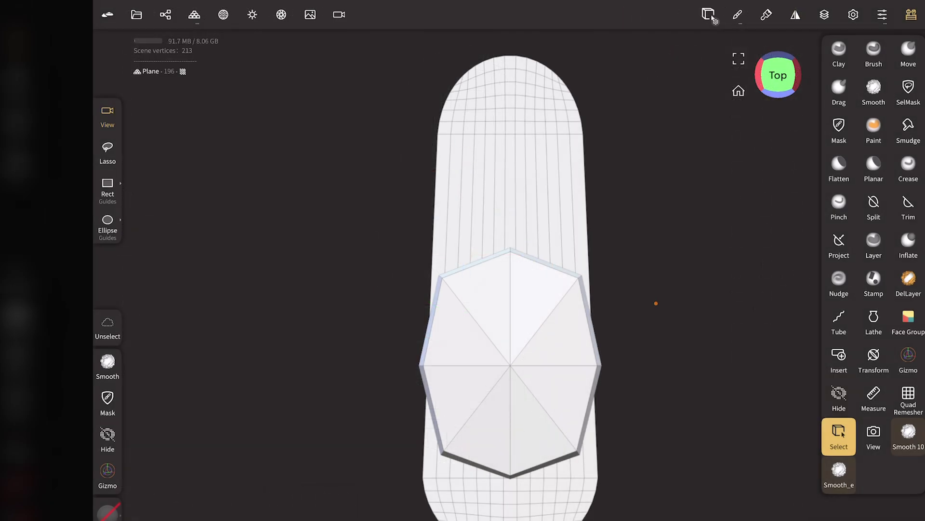
pyautogui.click(165, 14)
pyautogui.click(295, 162)
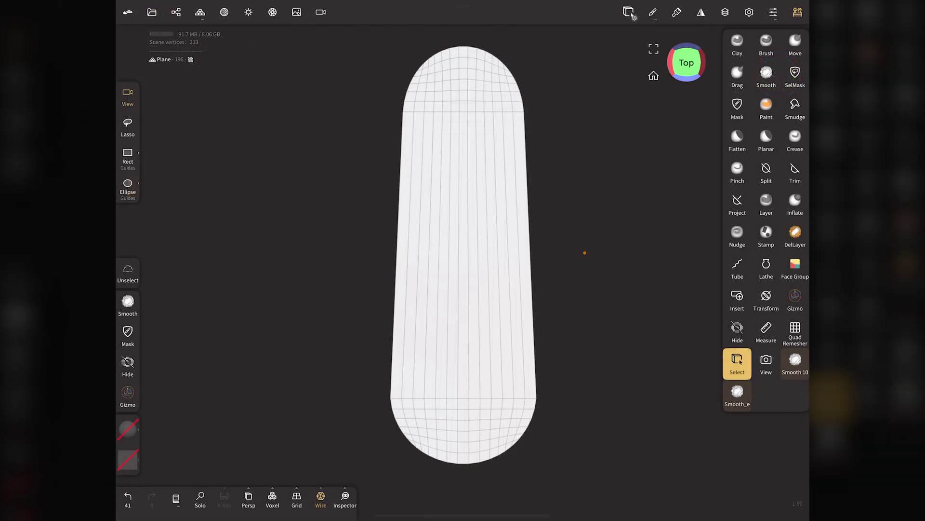
# - Quad-remesh the pill-shaped Plane with a target of 500 quads
pyautogui.click(795, 332)
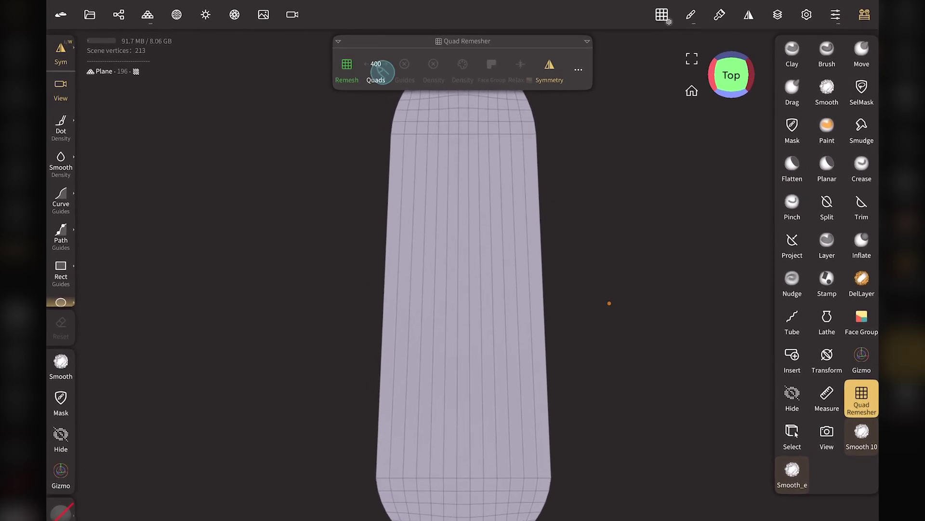
pyautogui.click(380, 73)
pyautogui.write('500')
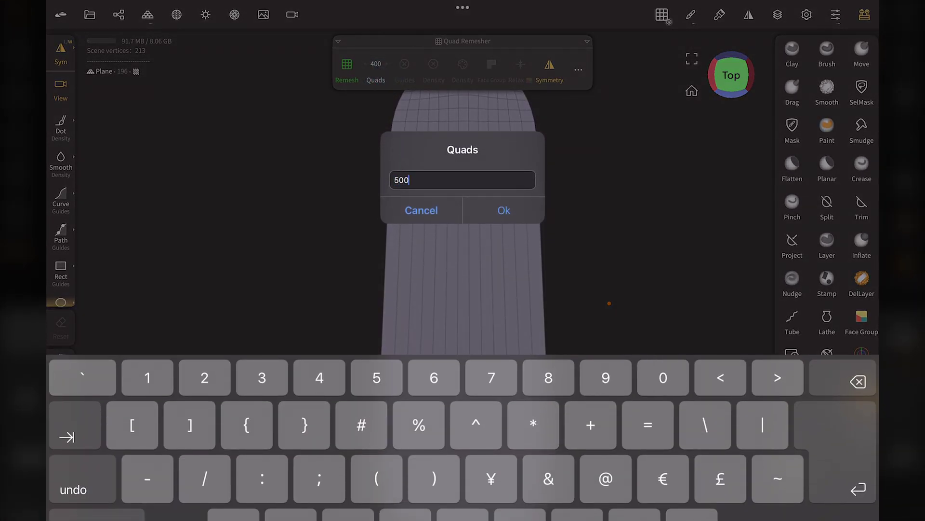
pyautogui.click(422, 210)
pyautogui.click(347, 64)
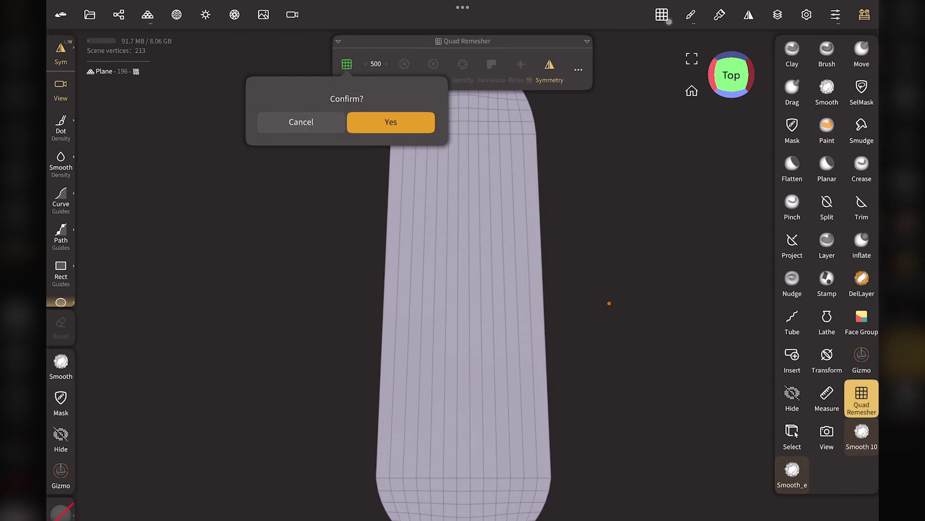
pyautogui.click(426, 128)
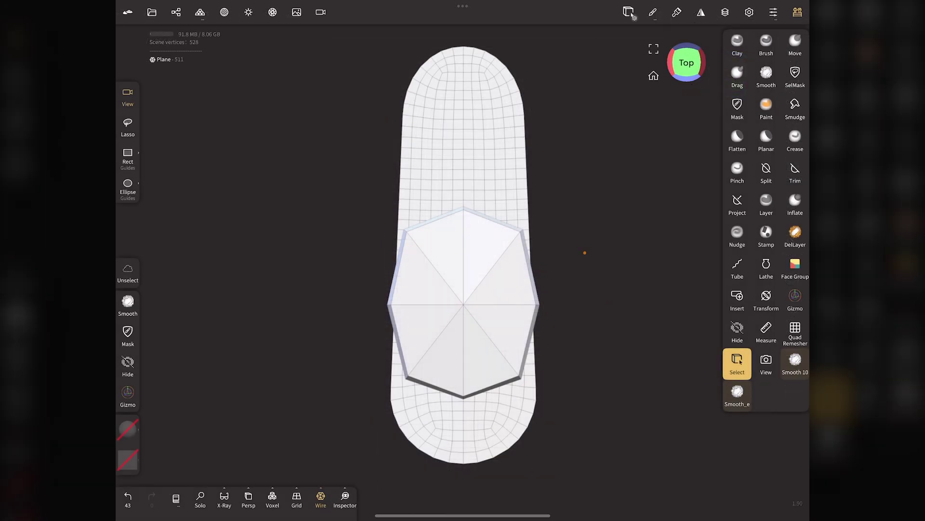
pyautogui.click(795, 172)
# - Trim off the strip's upper part with a rectangle and select the crown
pyautogui.moveTo(330, 38); pyautogui.dragTo(596, 309)
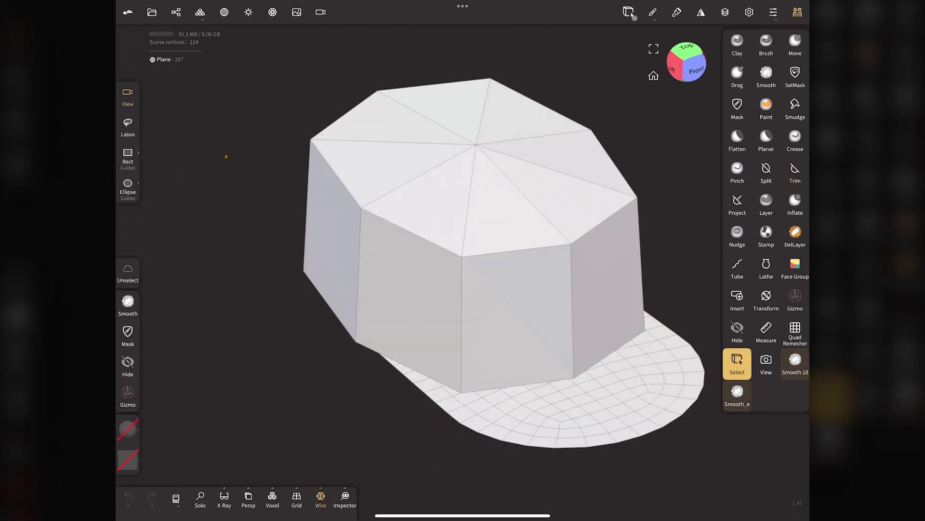
pyautogui.click(614, 275)
pyautogui.click(195, 14)
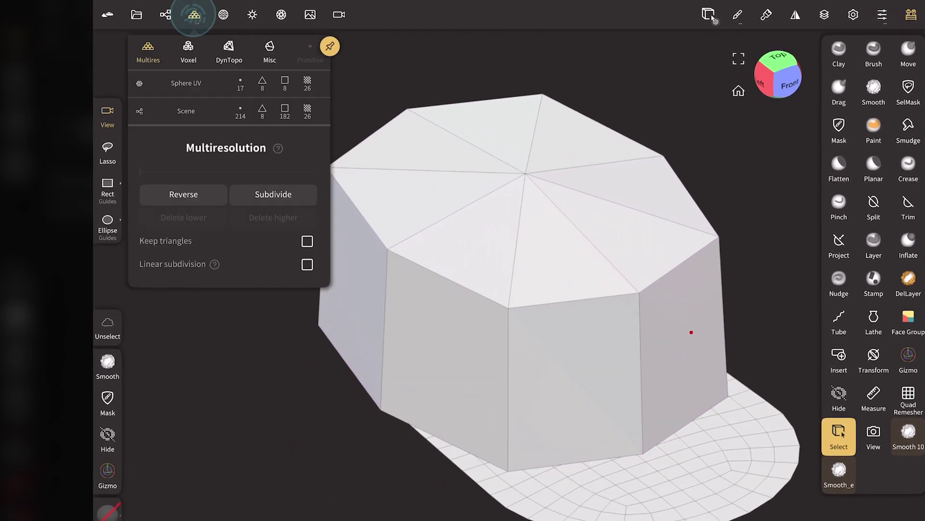
# - Subdivide the crown twice with Linear, then twice more smoothed, reaching 3649 vertices
pyautogui.click(307, 264)
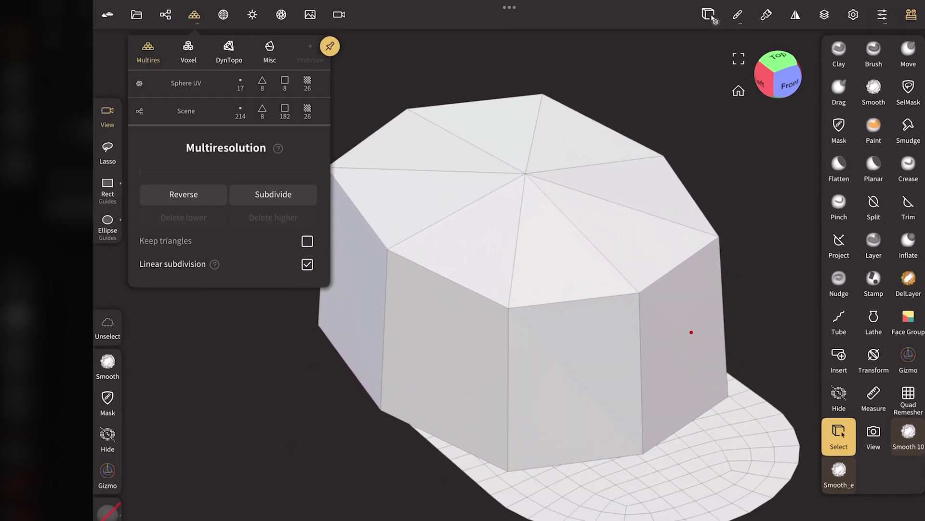
pyautogui.click(273, 194)
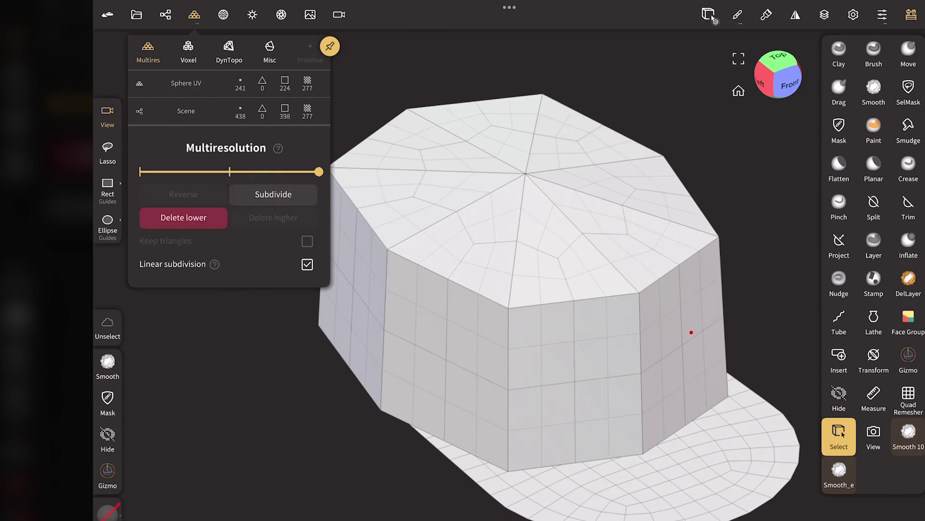
pyautogui.click(306, 264)
pyautogui.click(274, 193)
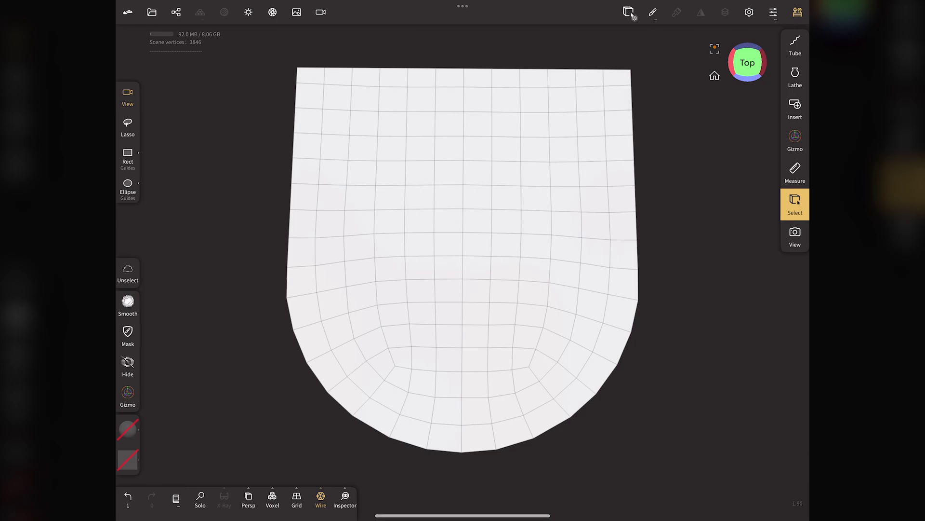
# - Mask the brim Plane's centre strip with a SelMask rectangle, blur it three times, and invert
pyautogui.click(608, 237)
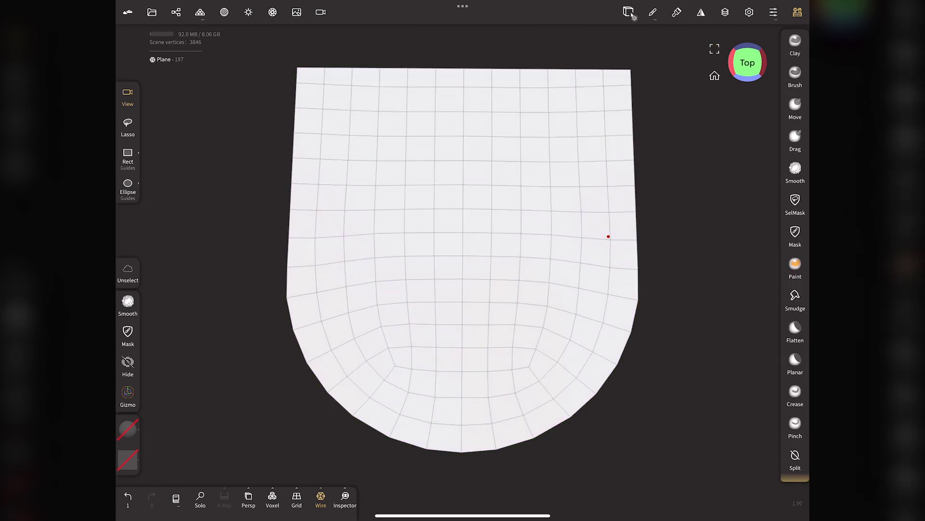
pyautogui.moveTo(795, 241); pyautogui.dragTo(752, 241)
pyautogui.click(795, 76)
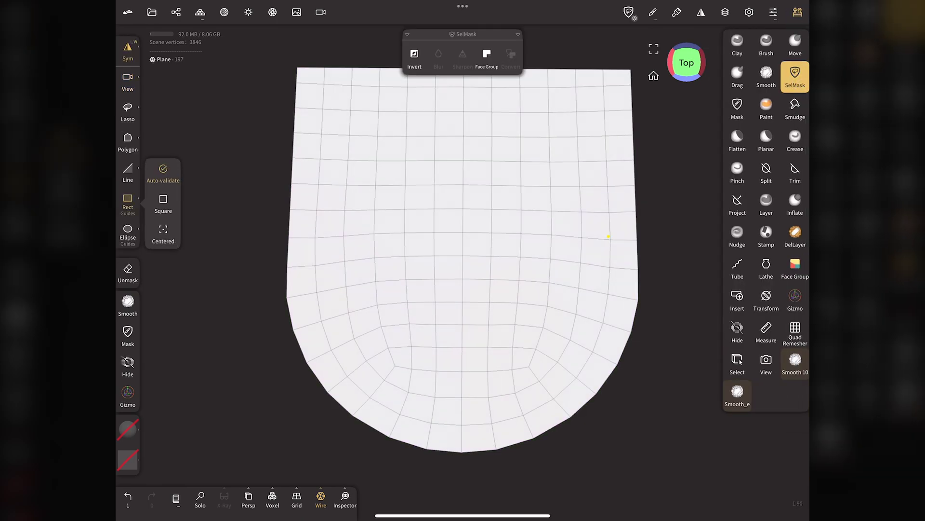
pyautogui.scroll(-3, 245, 203)
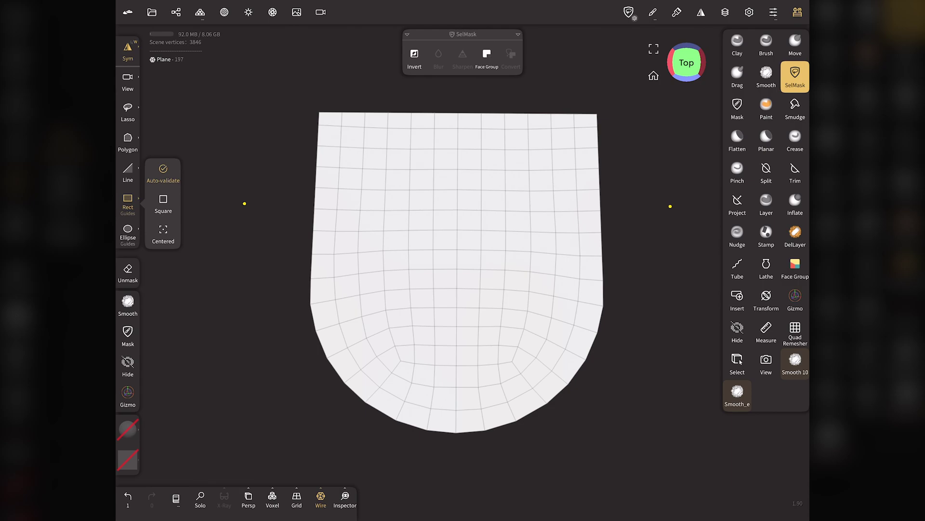
pyautogui.moveTo(449, 97); pyautogui.dragTo(564, 475)
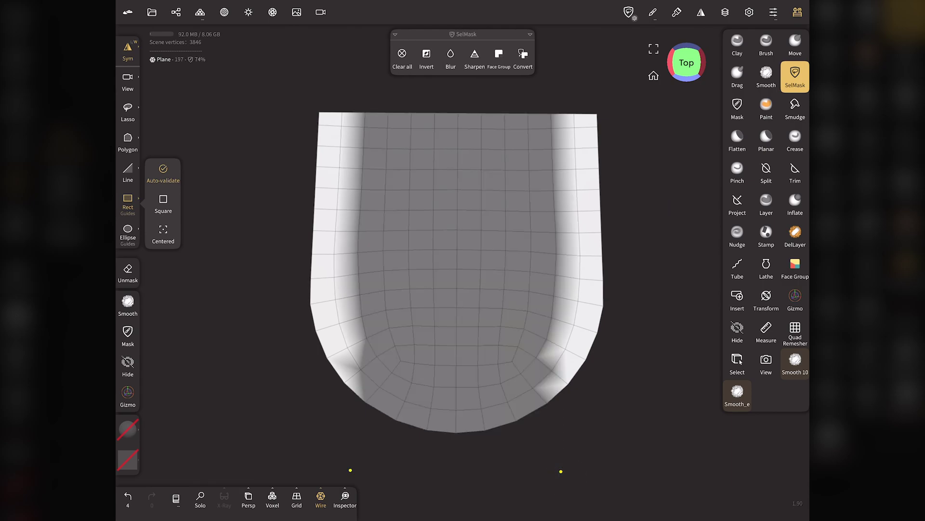
pyautogui.click(451, 57)
pyautogui.click(450, 57)
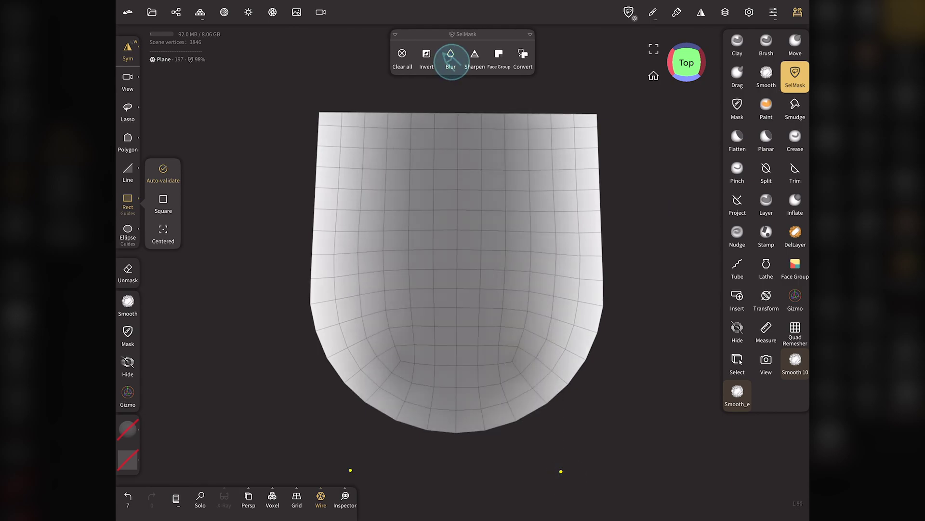
pyautogui.click(450, 57)
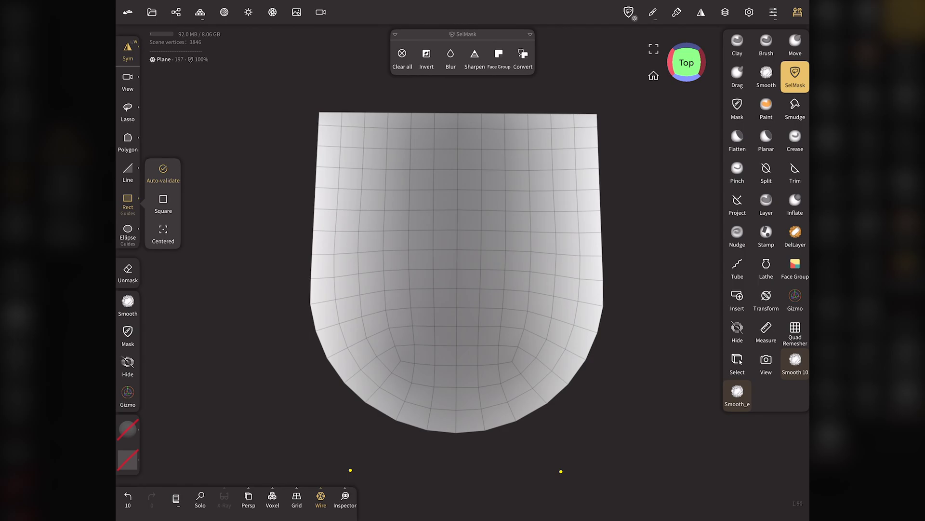
pyautogui.click(427, 60)
# - Lift the brim's centre into an upward arch and tilt it under the cap's front
pyautogui.moveTo(463, 386); pyautogui.dragTo(463, 241)
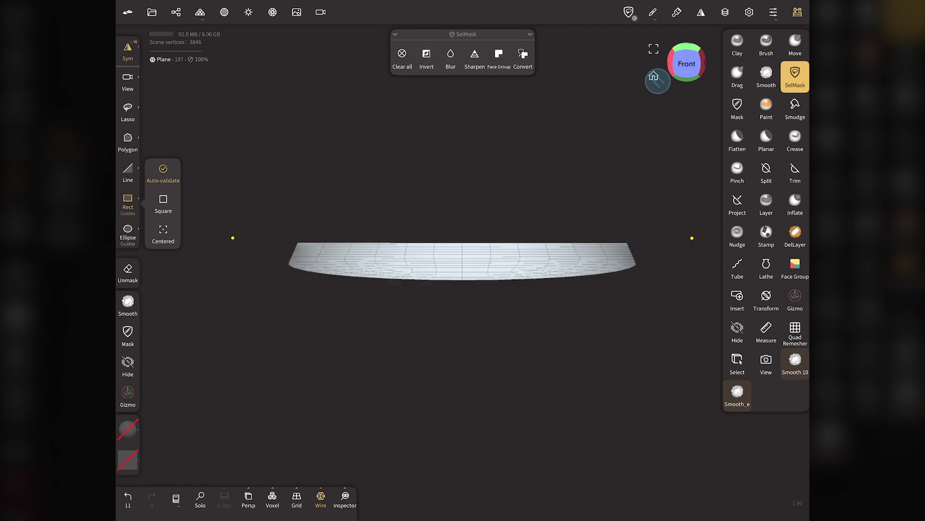
pyautogui.click(795, 296)
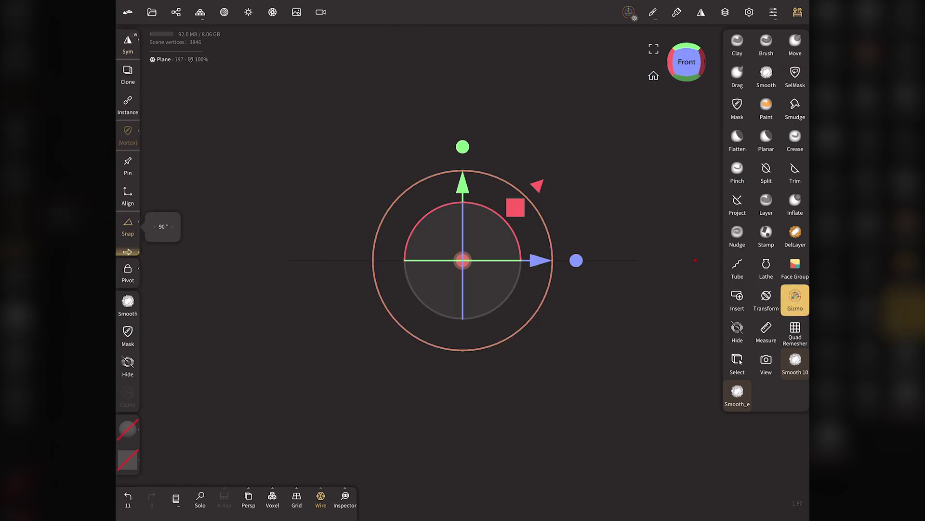
pyautogui.moveTo(462, 183); pyautogui.dragTo(463, 156)
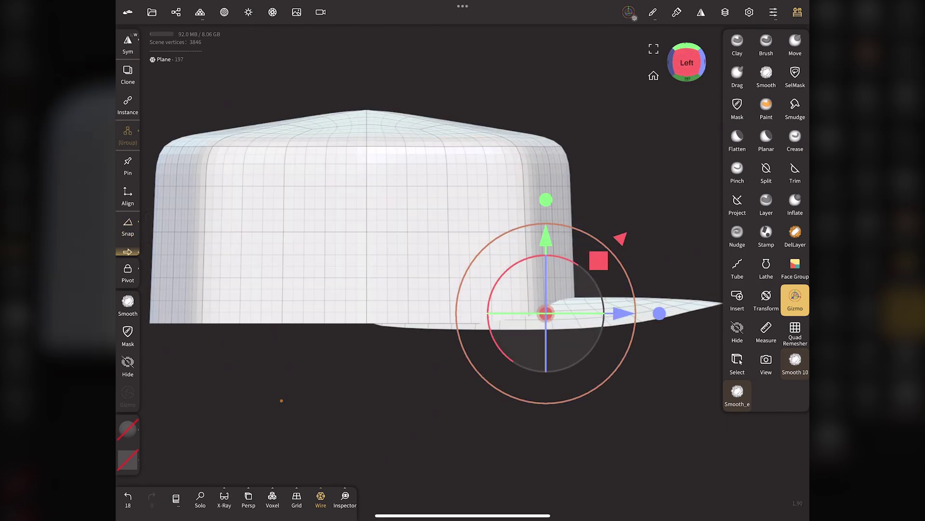
pyautogui.moveTo(576, 264); pyautogui.dragTo(582, 268)
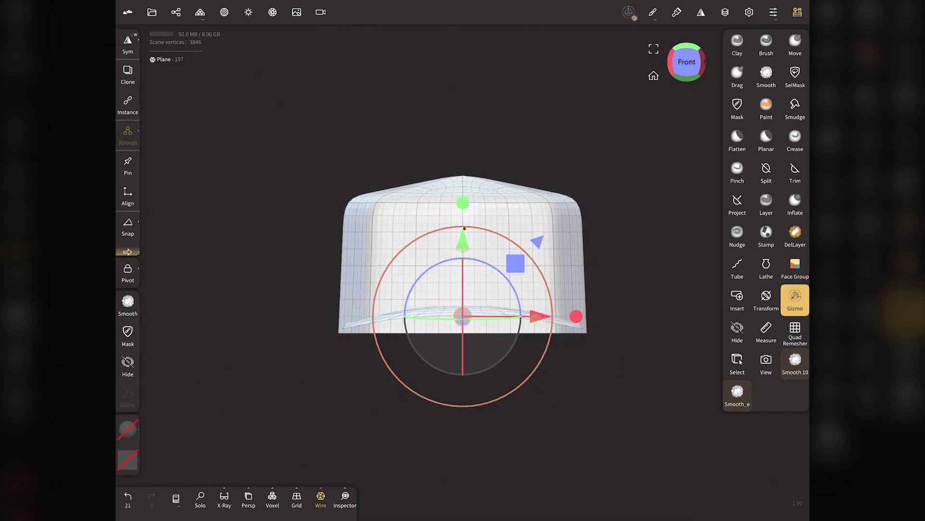
pyautogui.moveTo(685, 96); pyautogui.dragTo(685, 124)
pyautogui.moveTo(603, 145); pyautogui.dragTo(685, 145)
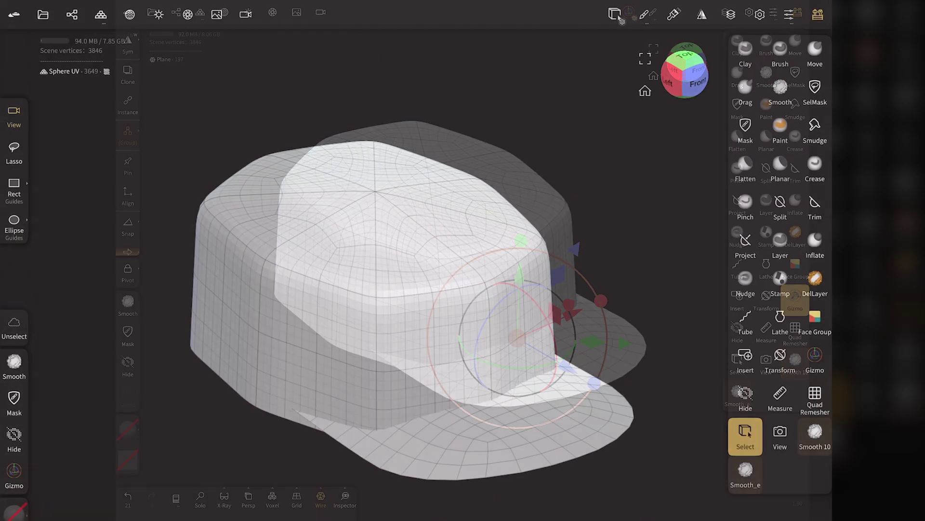
# - Smooth the crown top with two large Smooth brush strokes using Lock + radius
pyautogui.click(466, 280)
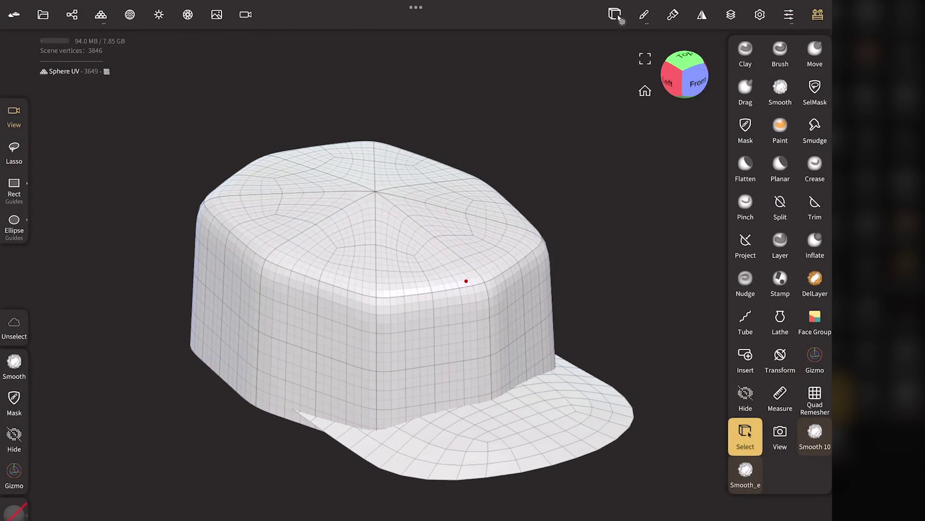
pyautogui.click(779, 91)
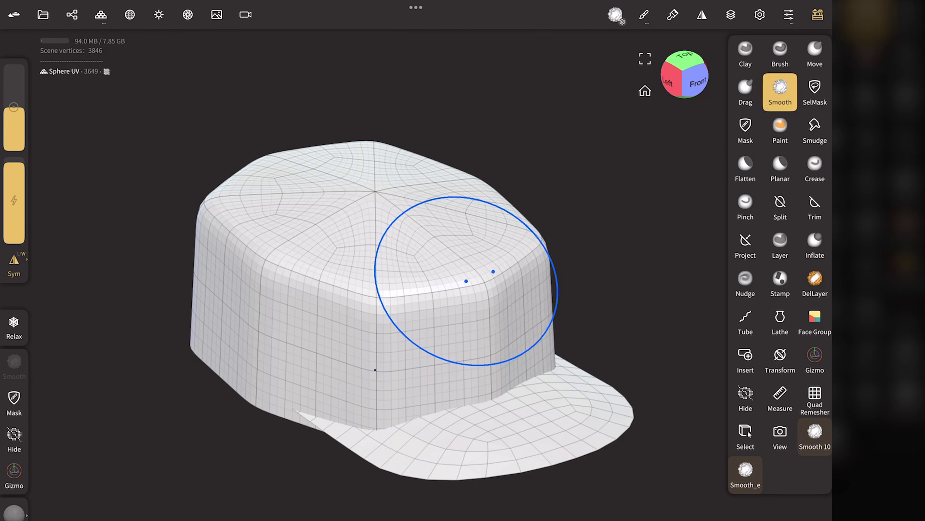
pyautogui.click(644, 14)
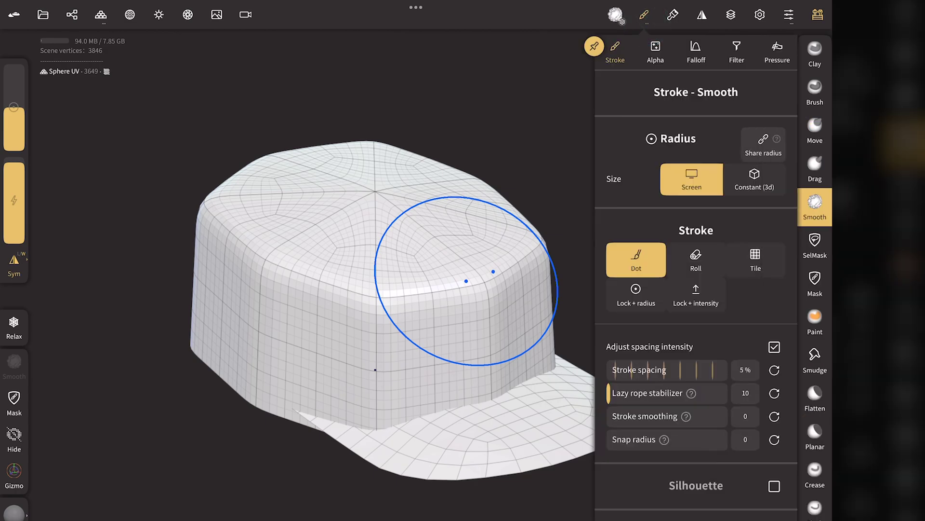
pyautogui.click(636, 294)
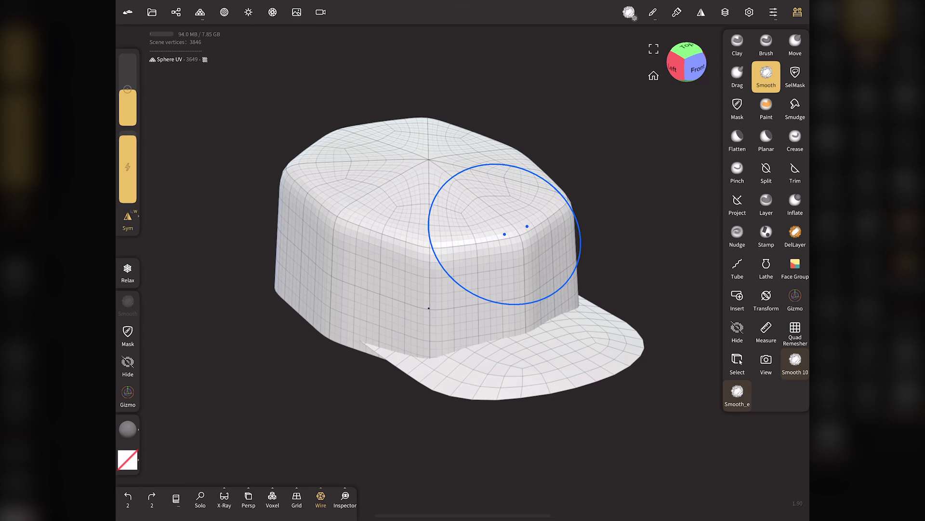
pyautogui.moveTo(444, 178); pyautogui.dragTo(757, 486)
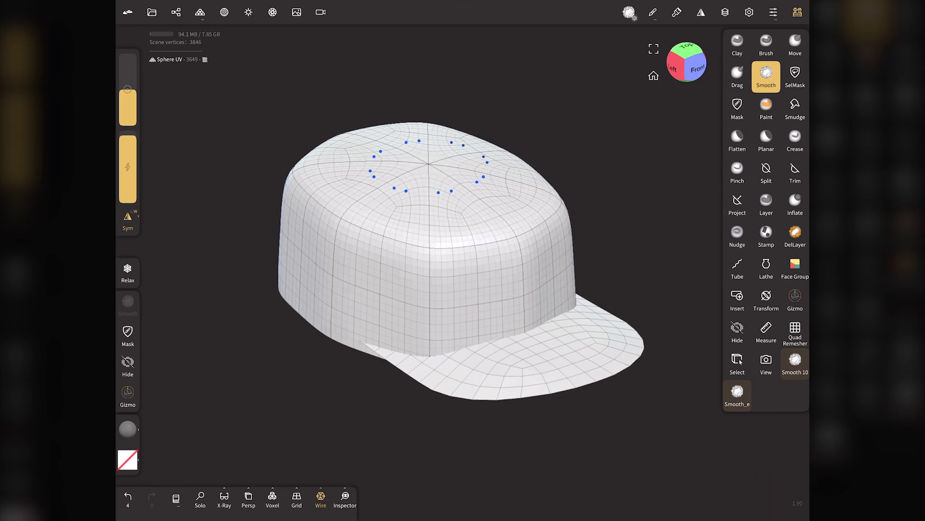
pyautogui.moveTo(444, 178); pyautogui.dragTo(762, 502)
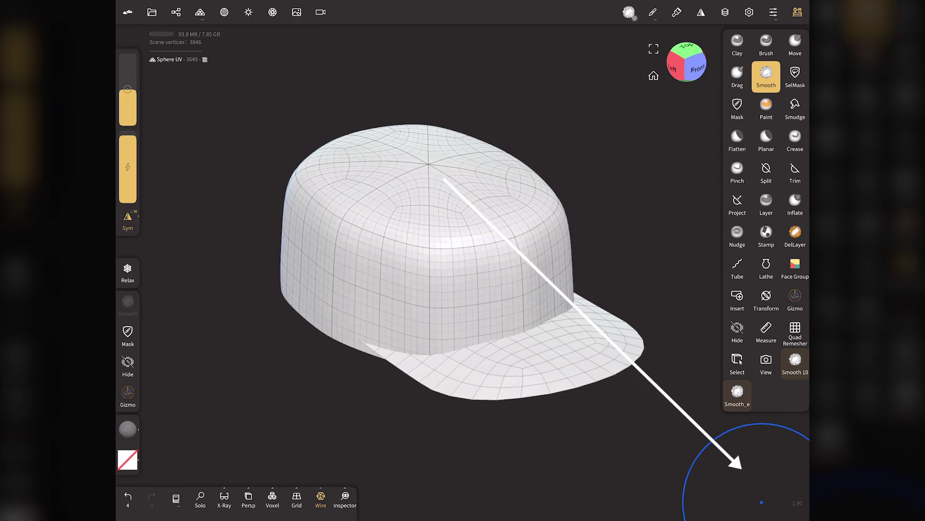
pyautogui.click(738, 365)
# - Extract the brim as a thin 0.00869-thick shell 'Plane ext' and hide the original Plane
pyautogui.click(435, 381)
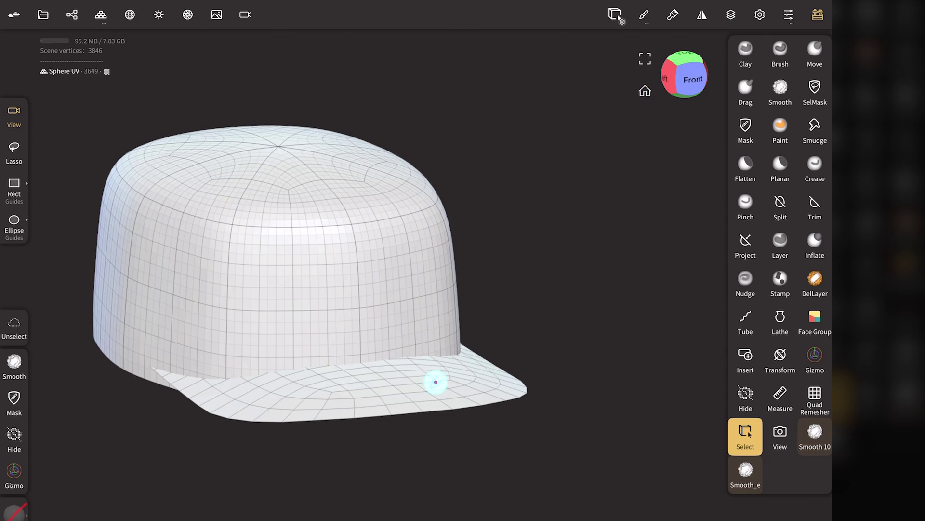
pyautogui.click(745, 128)
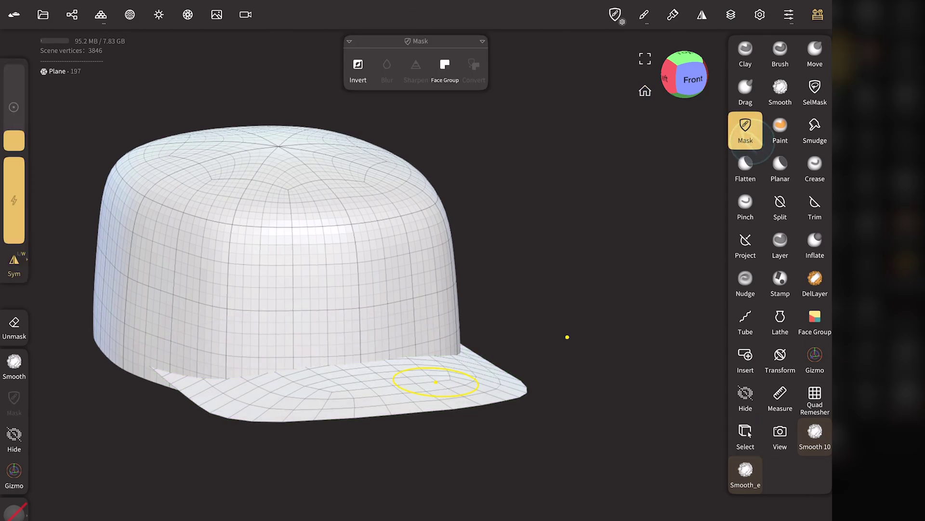
pyautogui.click(436, 382)
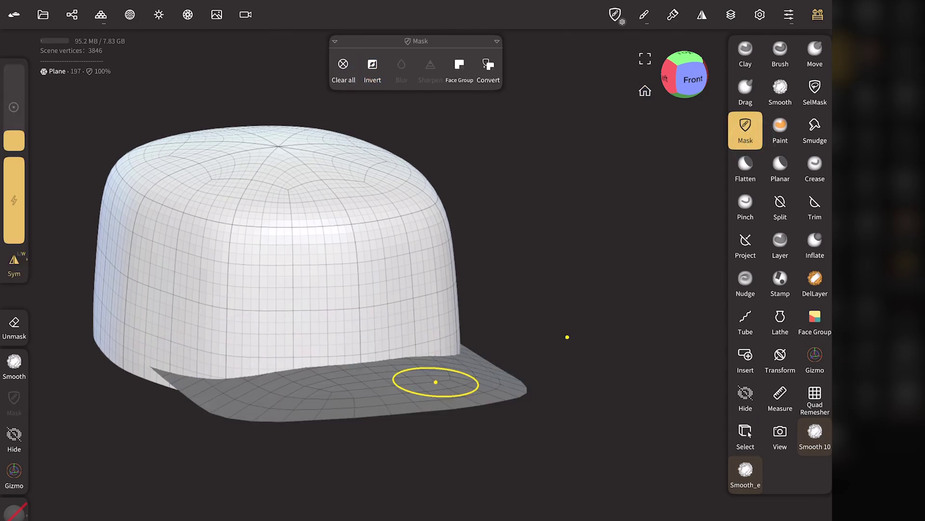
pyautogui.click(615, 15)
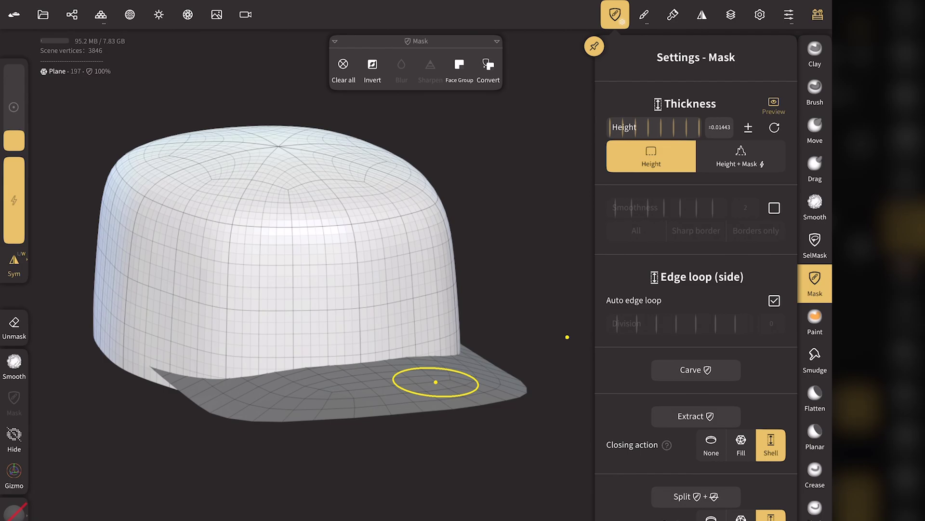
pyautogui.moveTo(654, 128)
pyautogui.mouseDown()
pyautogui.moveTo(645, 133)
pyautogui.moveTo(656, 128)
pyautogui.mouseUp()
pyautogui.click(696, 416)
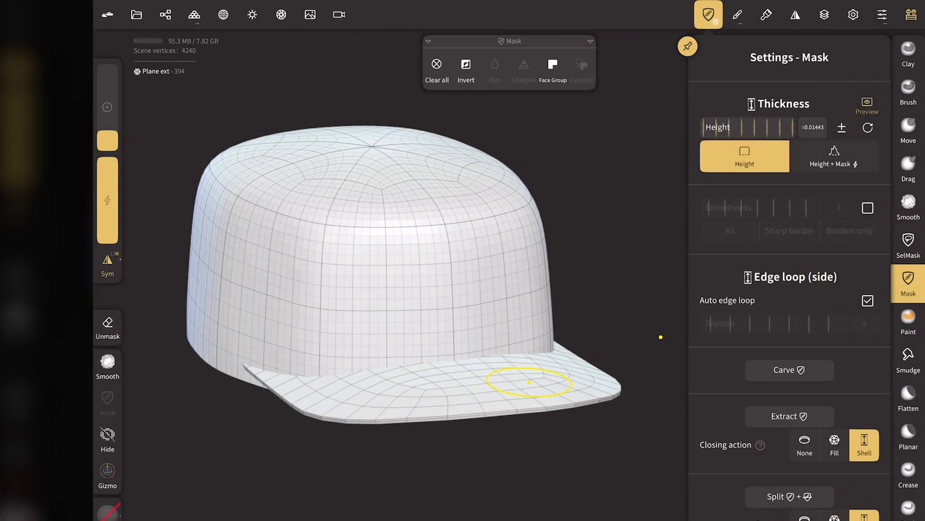
pyautogui.click(165, 14)
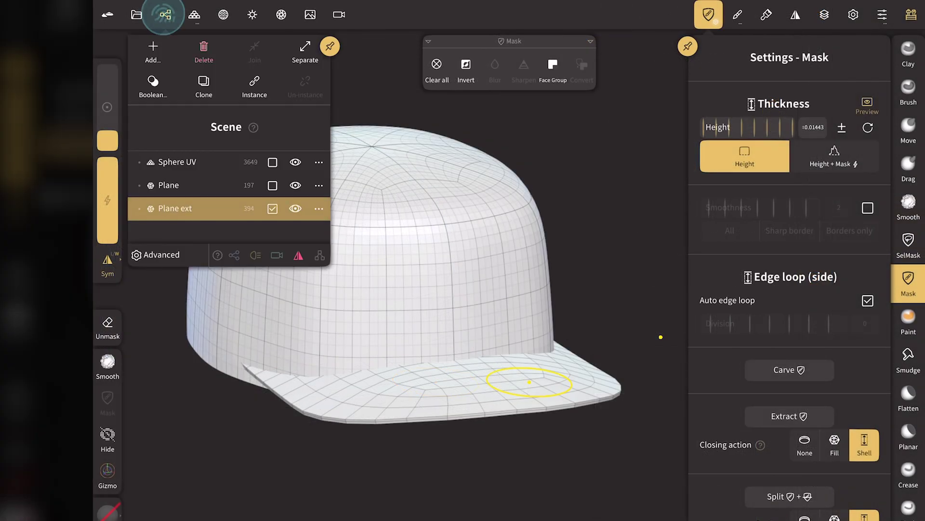
pyautogui.click(295, 185)
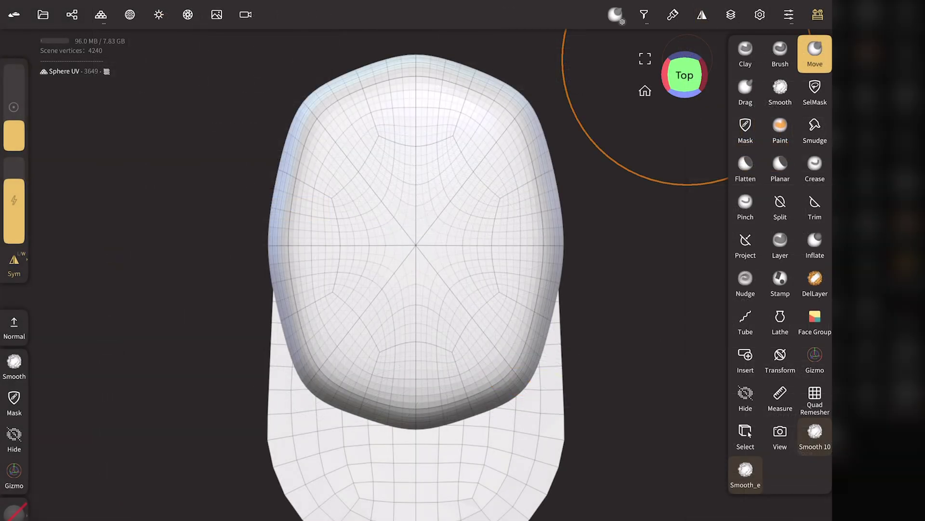
# - Add Z-plane mirroring and pull the crown's lower corners and sides outward with Move
pyautogui.click(702, 14)
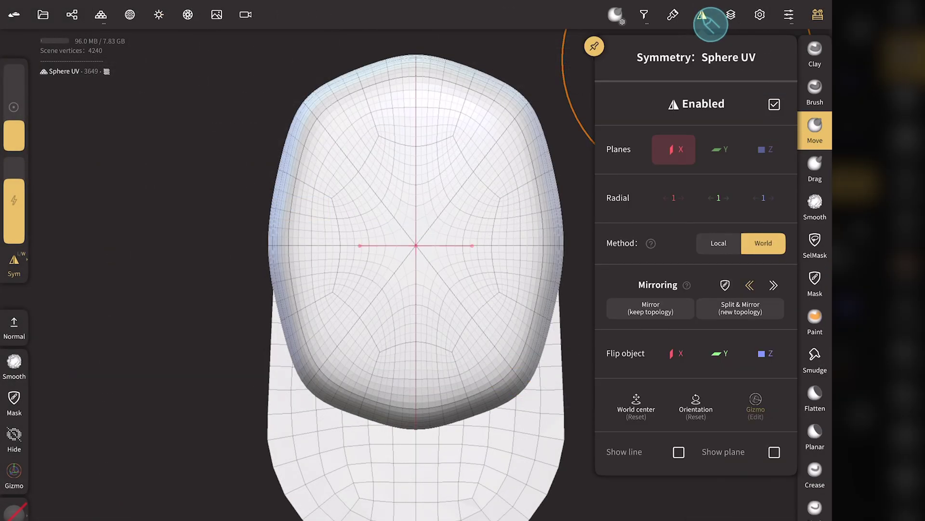
pyautogui.click(767, 153)
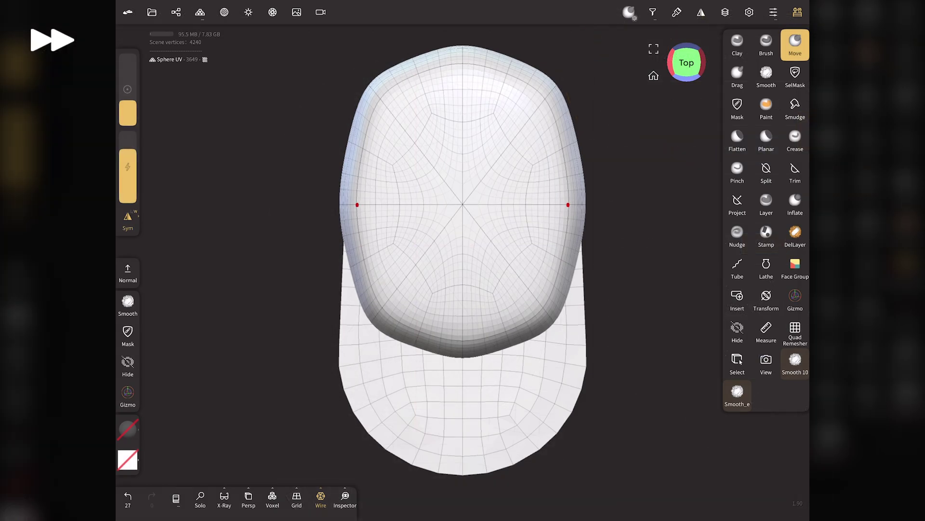
pyautogui.moveTo(553, 318)
pyautogui.mouseDown()
pyautogui.moveTo(548, 301)
pyautogui.moveTo(575, 278)
pyautogui.moveTo(569, 294)
pyautogui.mouseUp()
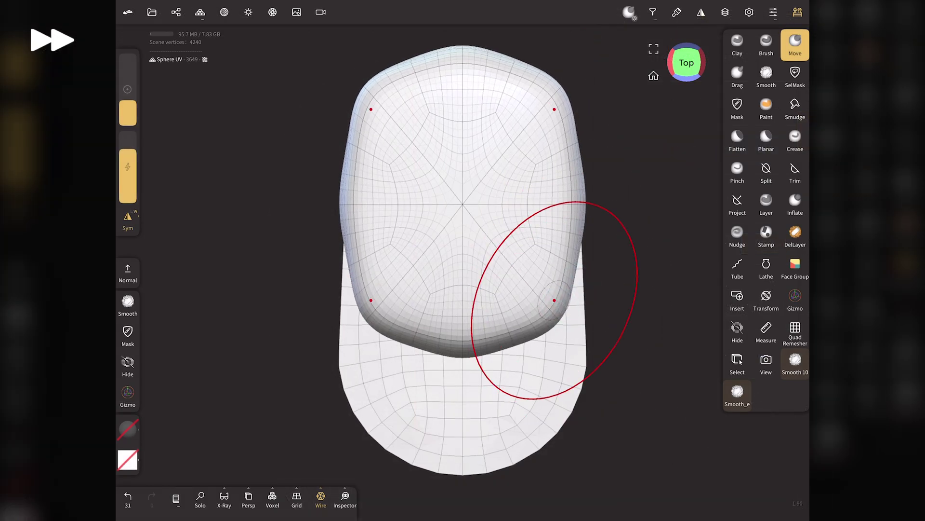
pyautogui.moveTo(462, 338); pyautogui.dragTo(463, 354)
pyautogui.click(654, 76)
pyautogui.moveTo(561, 302)
pyautogui.mouseDown()
pyautogui.moveTo(569, 347)
pyautogui.moveTo(561, 270)
pyautogui.mouseUp()
# - In Top view, enlarge the brush and widen the crown's sides, top and bottom edges
pyautogui.click(687, 47)
pyautogui.moveTo(582, 136); pyautogui.dragTo(584, 135)
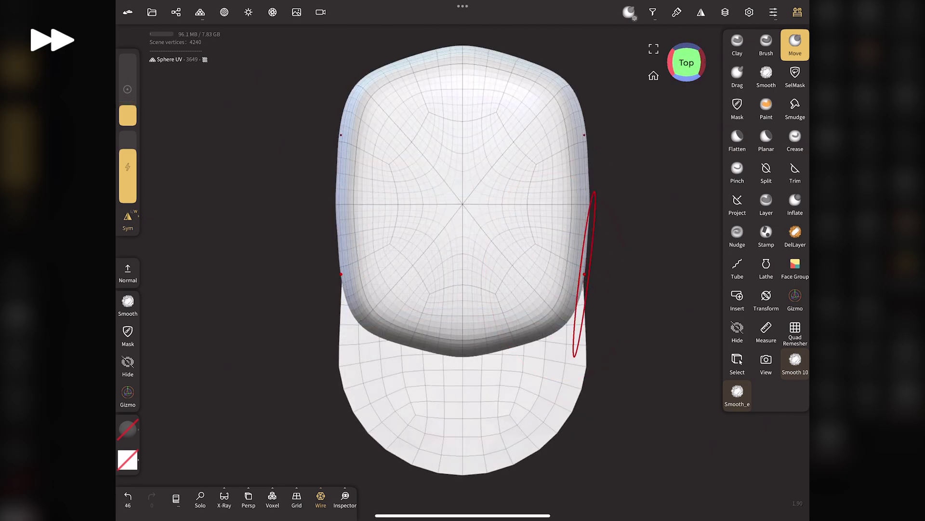
pyautogui.moveTo(128, 116); pyautogui.dragTo(128, 110)
pyautogui.moveTo(515, 343); pyautogui.dragTo(514, 356)
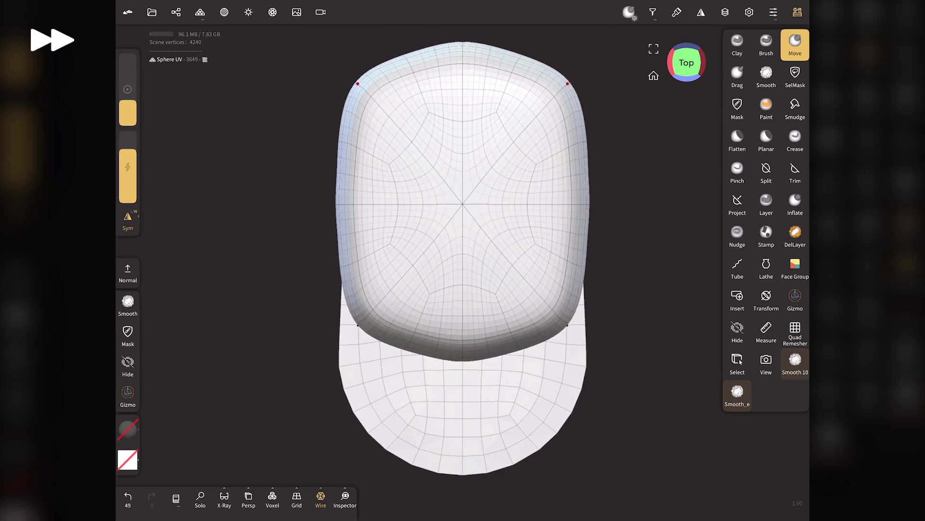
pyautogui.moveTo(568, 97); pyautogui.dragTo(573, 125)
# - In Front view, narrow the crown slightly with the gizmo and lift its lower corners
pyautogui.click(686, 77)
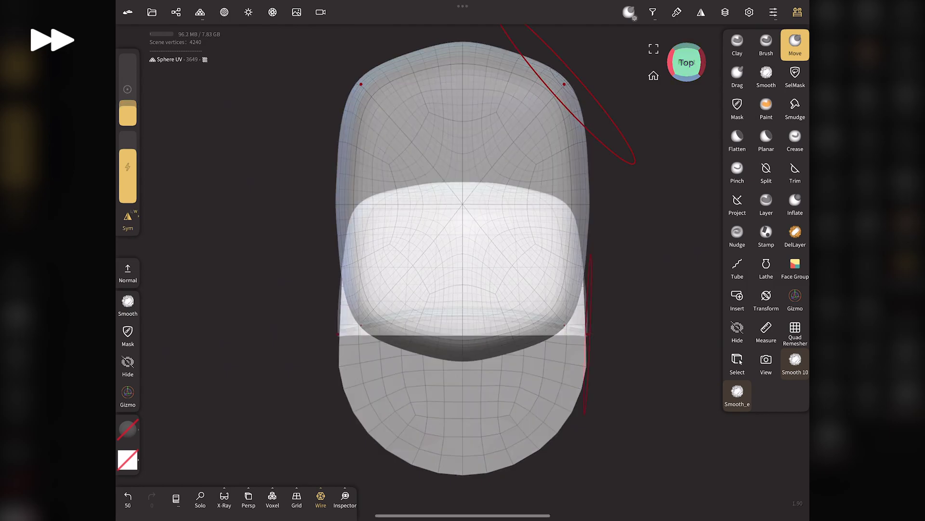
pyautogui.click(795, 299)
pyautogui.moveTo(576, 338); pyautogui.dragTo(569, 343)
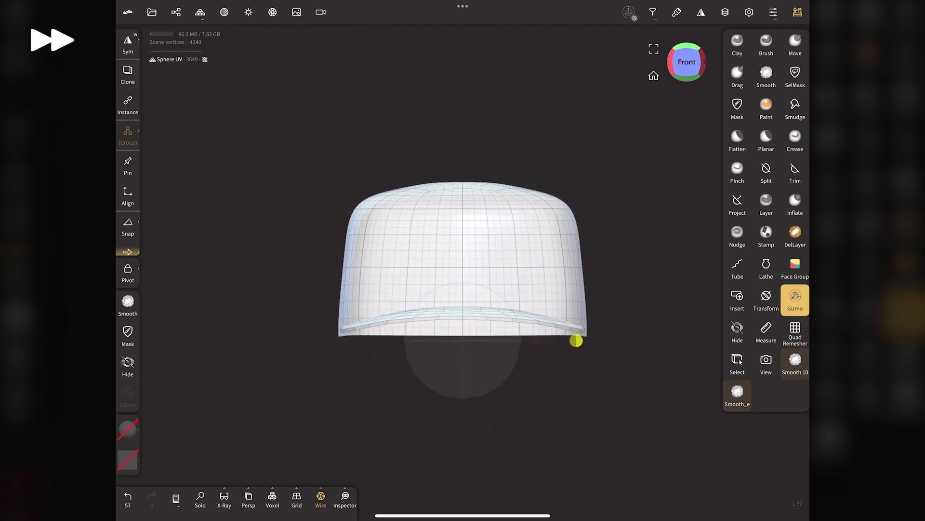
pyautogui.click(796, 44)
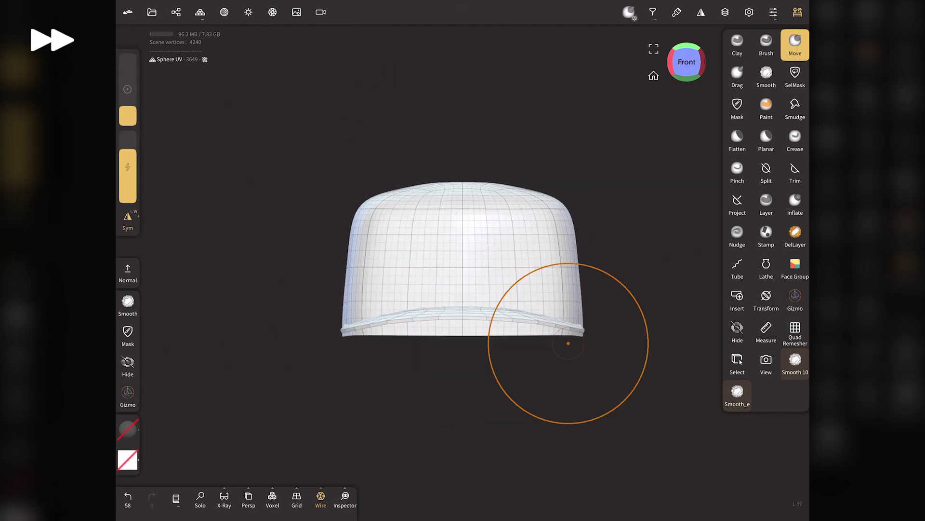
pyautogui.moveTo(127, 114); pyautogui.dragTo(127, 122)
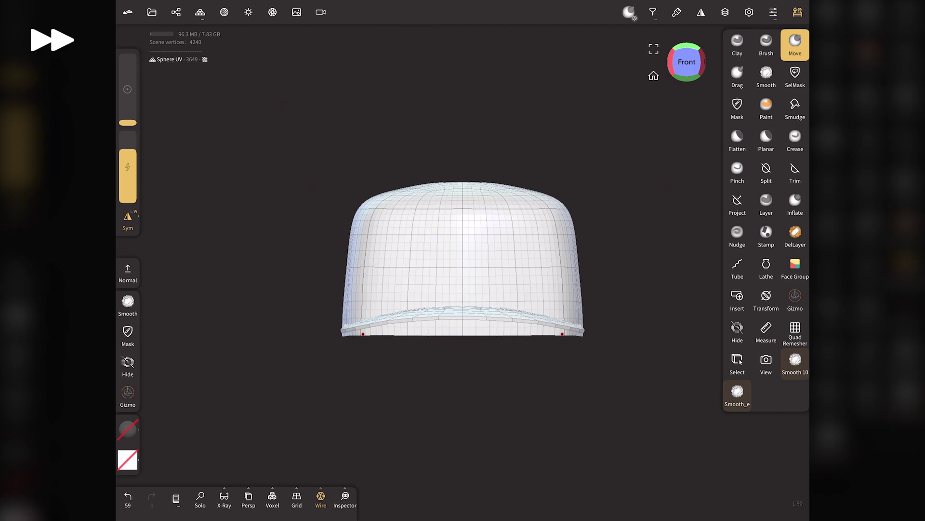
pyautogui.moveTo(127, 122); pyautogui.dragTo(128, 121)
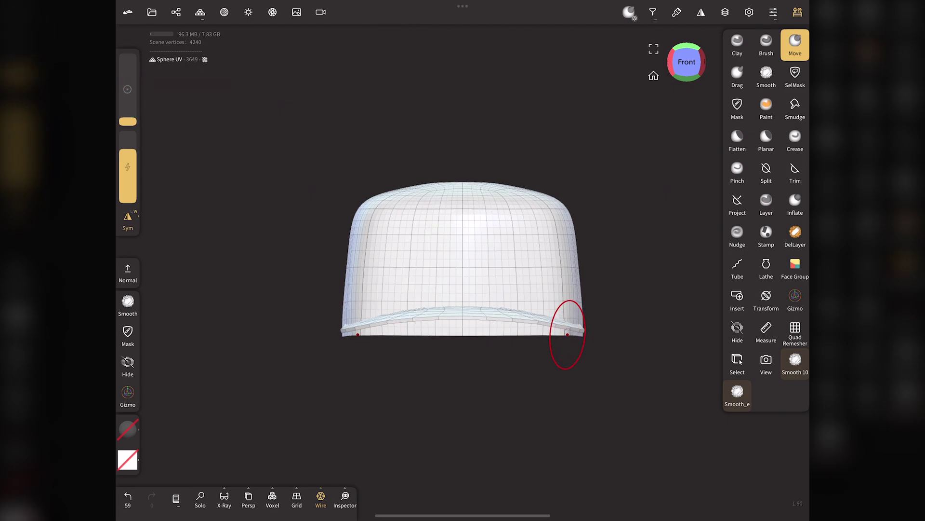
pyautogui.moveTo(568, 334); pyautogui.dragTo(561, 310)
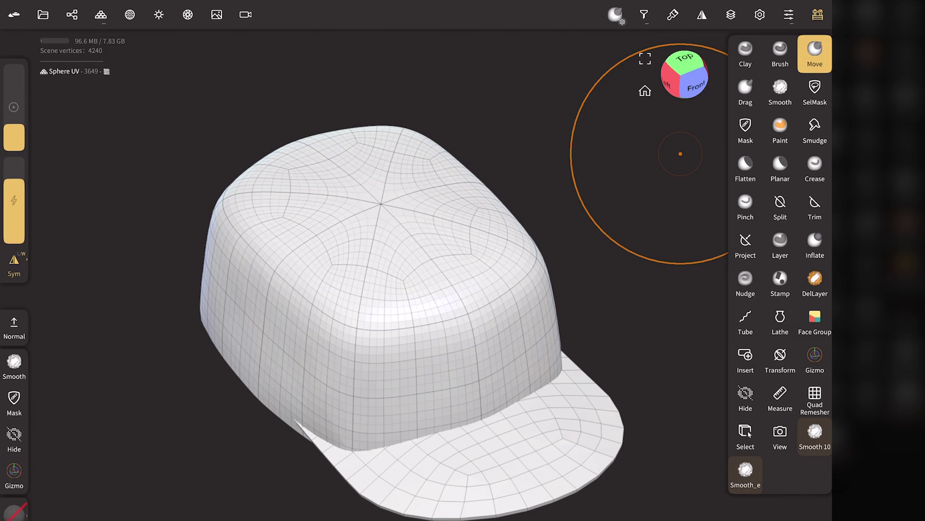
# - Lasso-mask the crown's front wedge down to the brim, limited to front-facing vertices
pyautogui.click(814, 92)
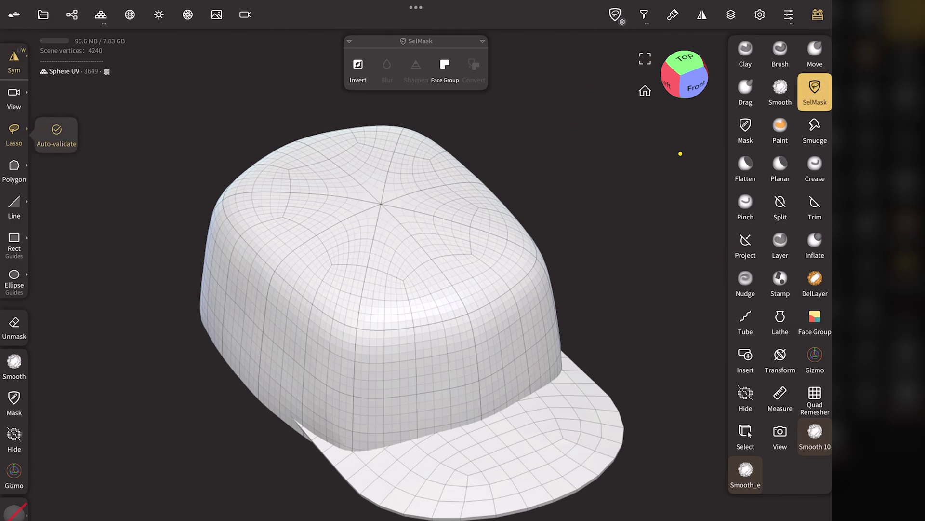
pyautogui.click(644, 14)
pyautogui.click(774, 116)
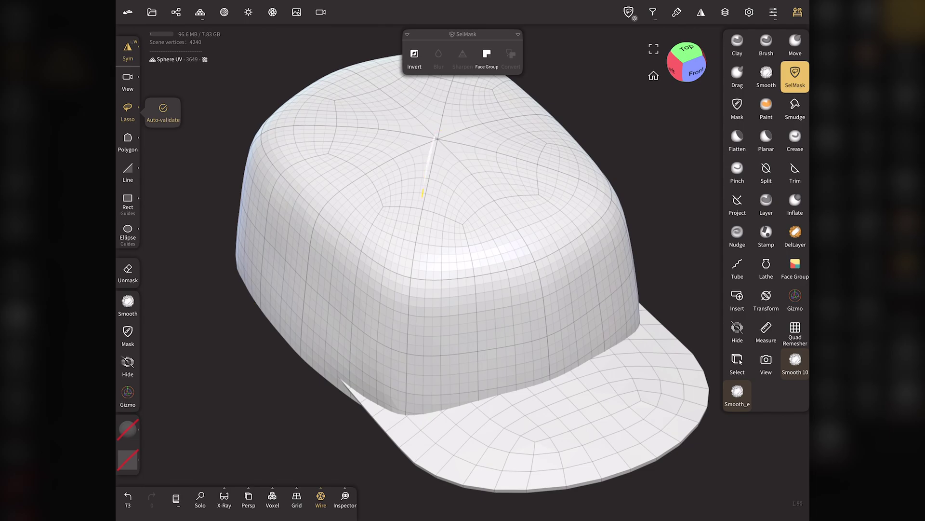
pyautogui.moveTo(404, 299)
pyautogui.mouseDown()
pyautogui.moveTo(562, 345)
pyautogui.moveTo(494, 173)
pyautogui.mouseUp()
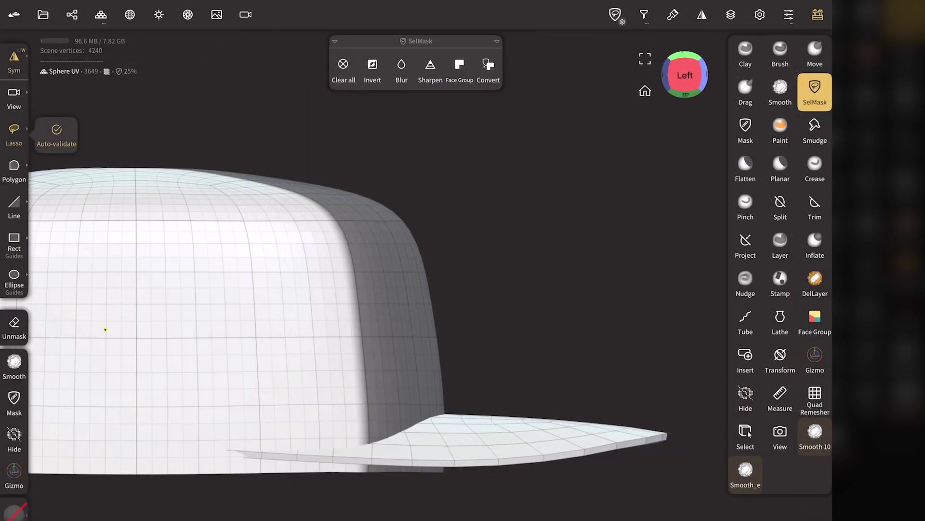
# - Extract the masked front wedge as a thin 1890-vertex 'Sphere UV ext' shell panel
pyautogui.click(615, 14)
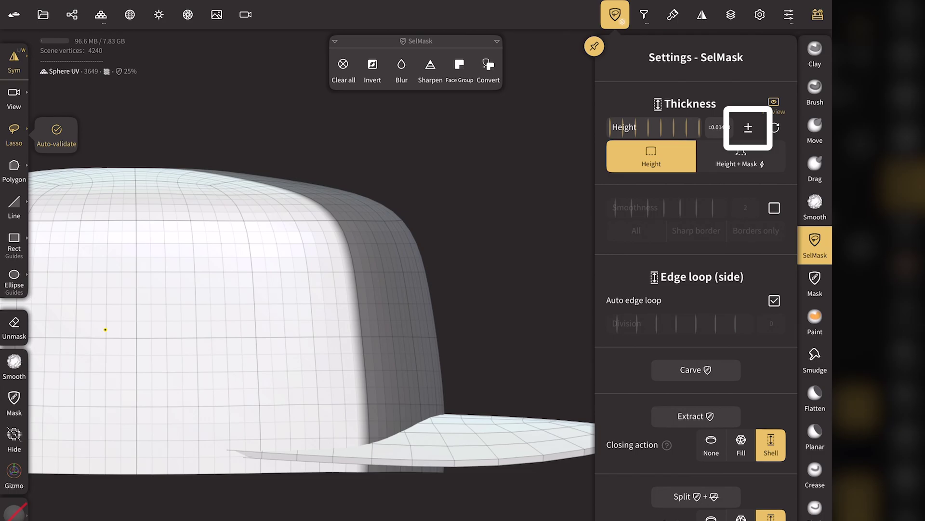
pyautogui.moveTo(651, 128); pyautogui.dragTo(650, 133)
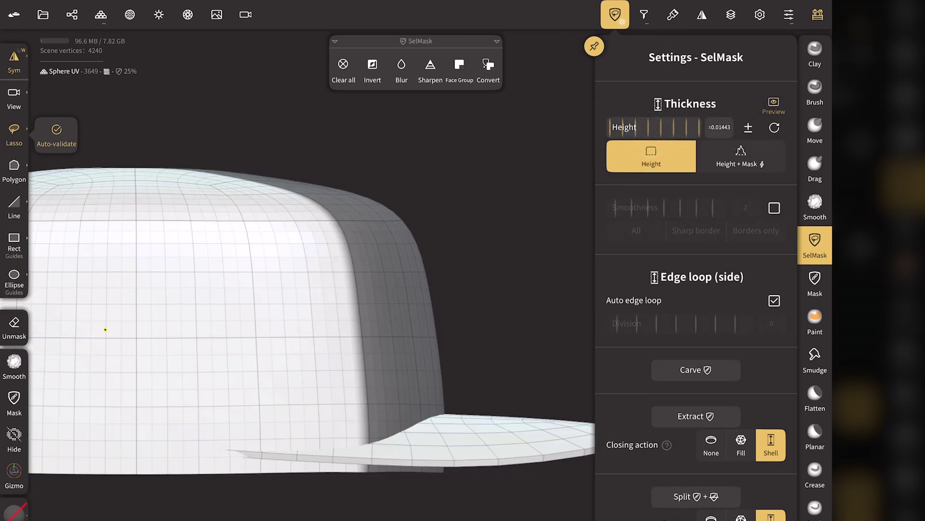
pyautogui.click(665, 415)
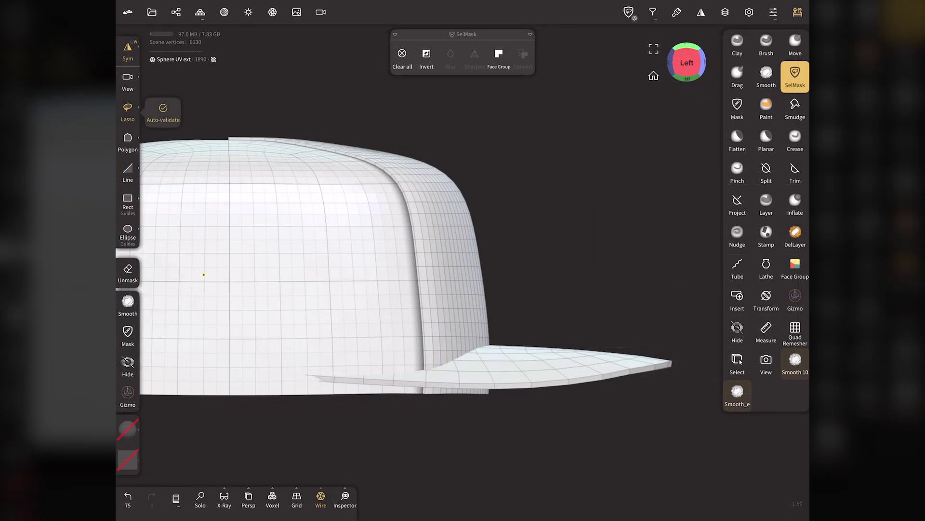
pyautogui.click(654, 76)
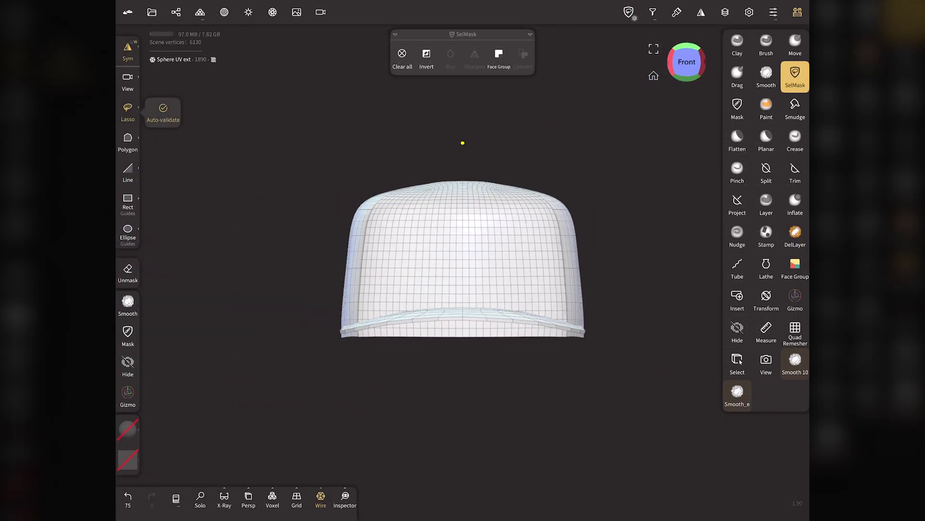
# - Clear the mask, paint the whole front panel light grey #c2bfbf, and show the object list
pyautogui.click(402, 55)
pyautogui.moveTo(462, 143); pyautogui.dragTo(693, 134)
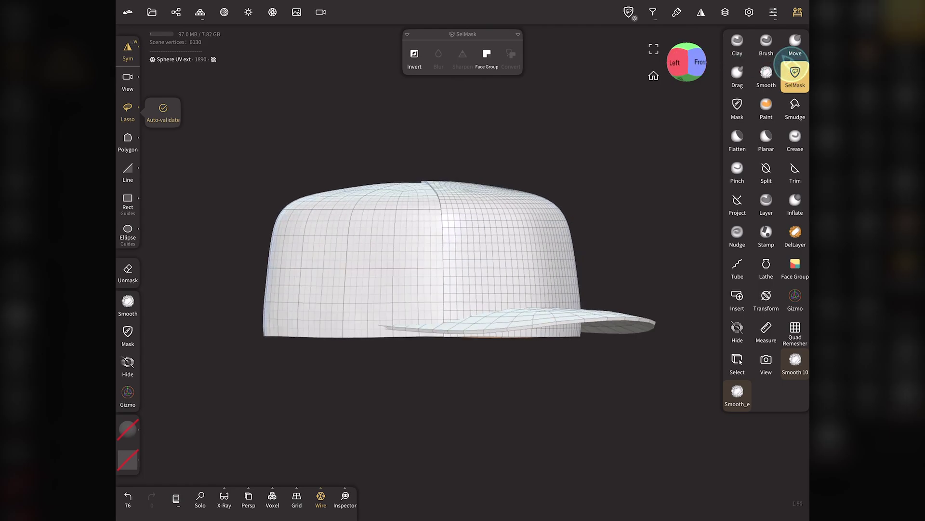
pyautogui.click(128, 429)
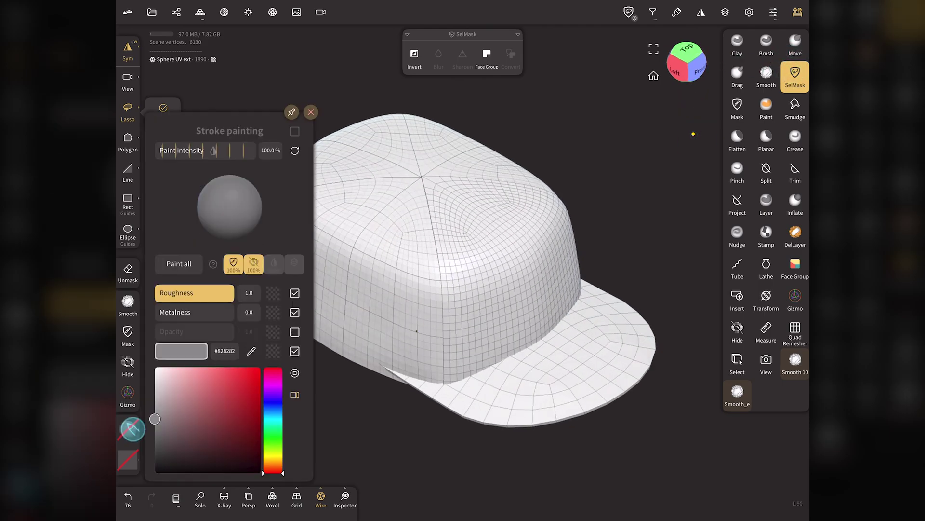
pyautogui.moveTo(154, 419); pyautogui.dragTo(157, 392)
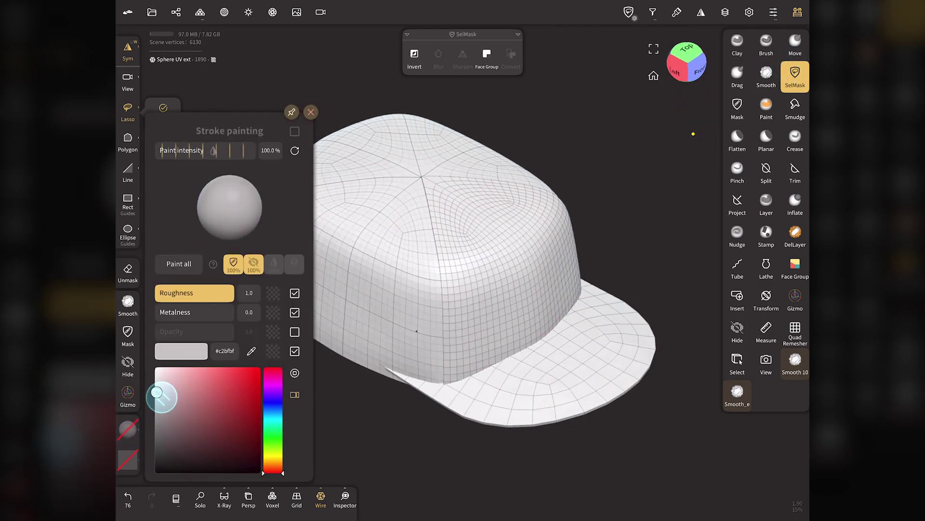
pyautogui.click(179, 263)
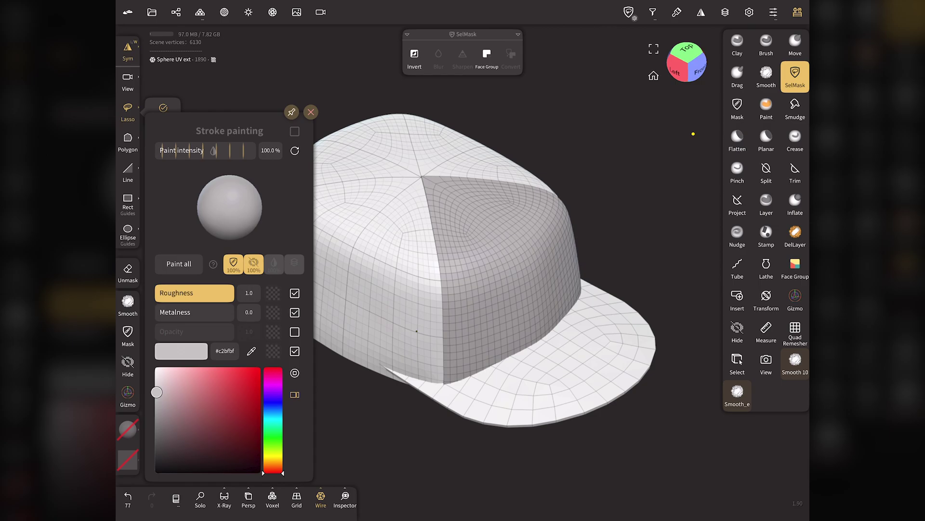
pyautogui.click(738, 362)
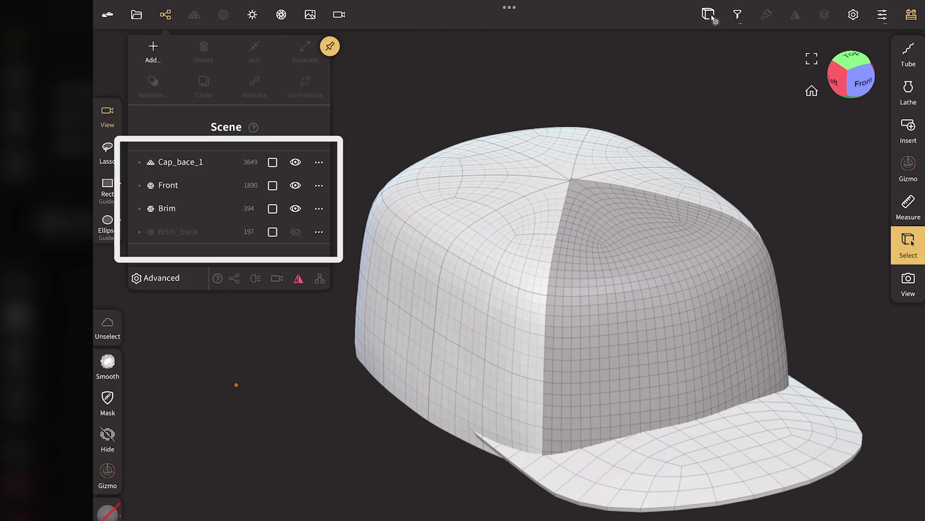
# - Toggle object visibility to inspect the Front panel, Brim and Brim_bace individually
pyautogui.click(295, 185)
pyautogui.click(295, 208)
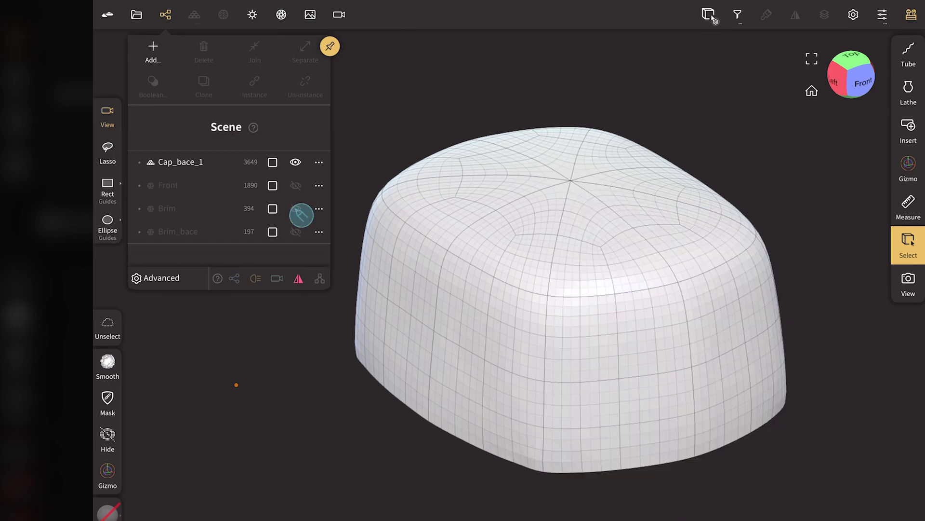
pyautogui.click(296, 162)
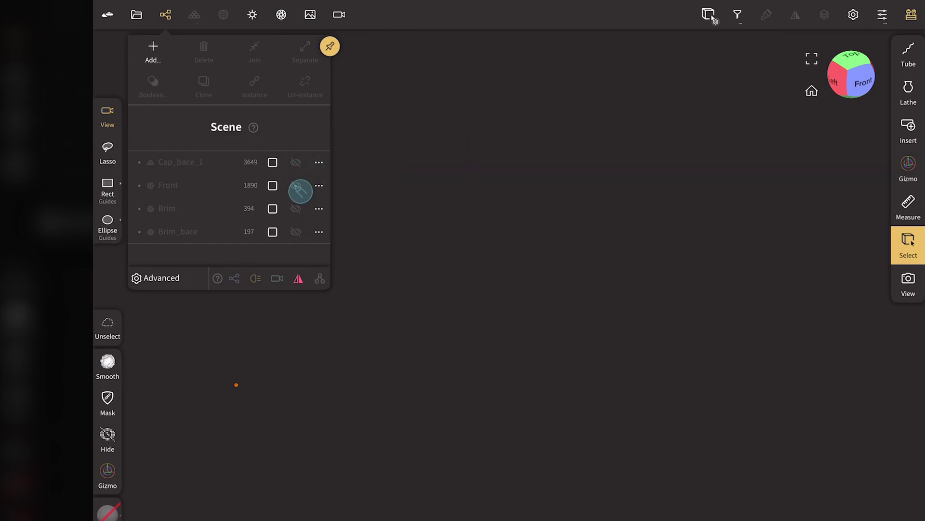
pyautogui.click(296, 185)
pyautogui.click(296, 185)
pyautogui.click(296, 208)
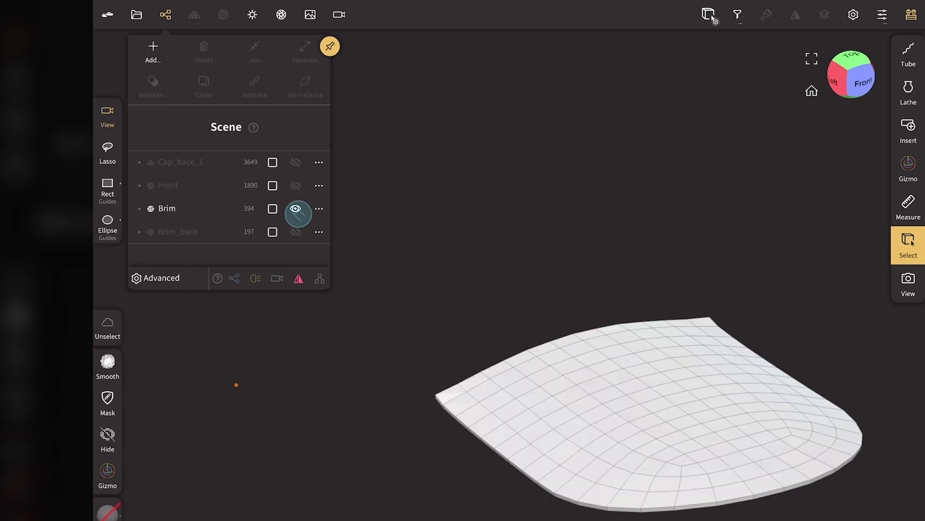
pyautogui.click(296, 208)
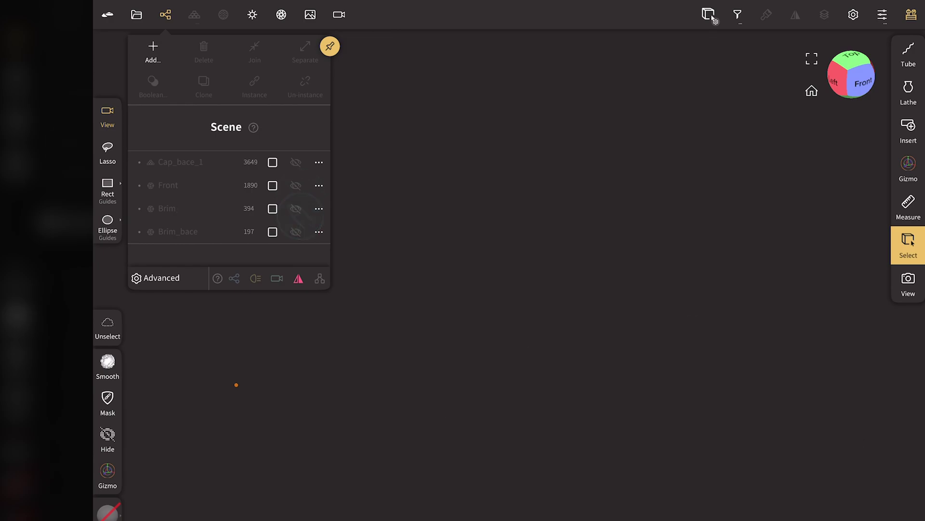
pyautogui.click(295, 231)
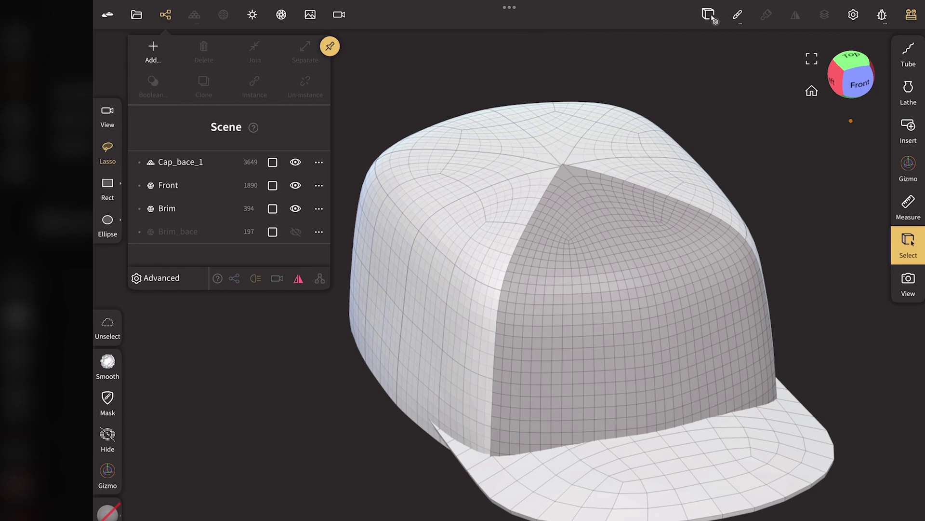
pyautogui.click(295, 162)
pyautogui.click(295, 162)
# - Clone Cap_bace_1, rename the copy Cap_bace_2, and hide the original
pyautogui.click(181, 162)
pyautogui.click(203, 85)
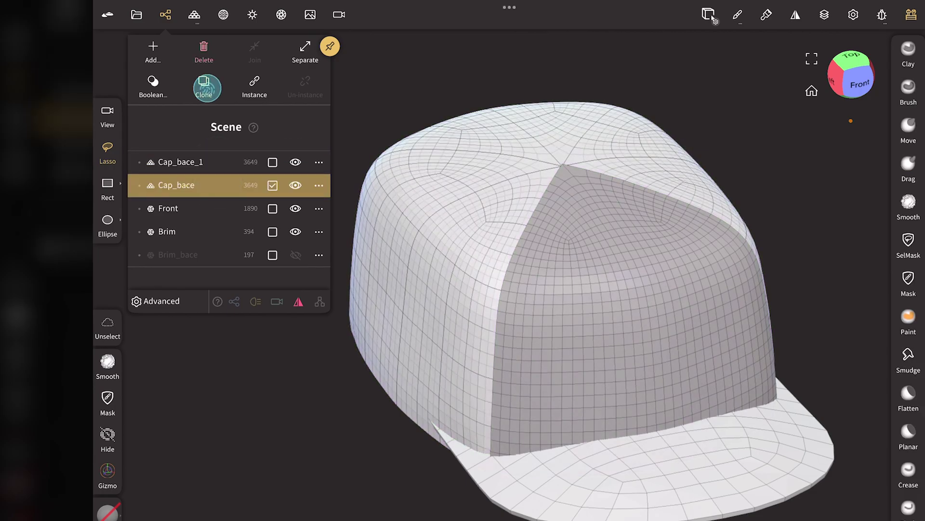
pyautogui.click(319, 185)
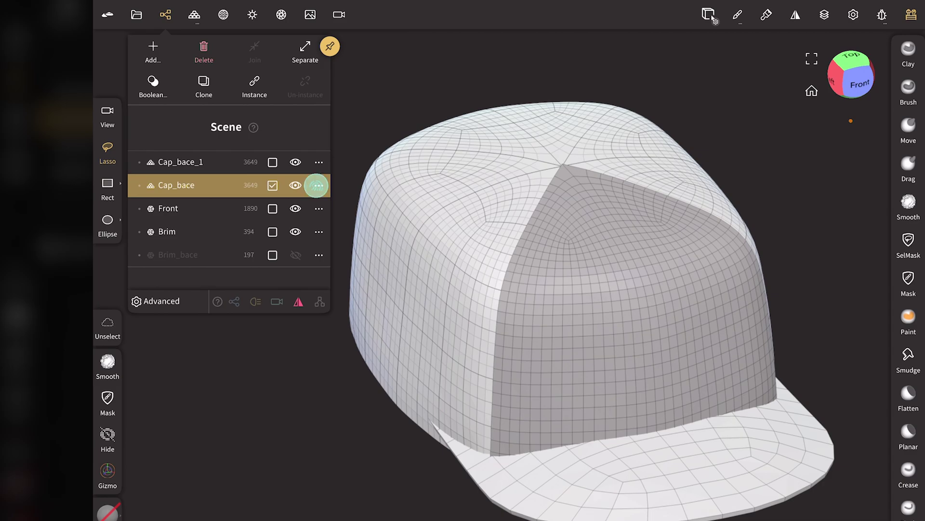
pyautogui.click(363, 221)
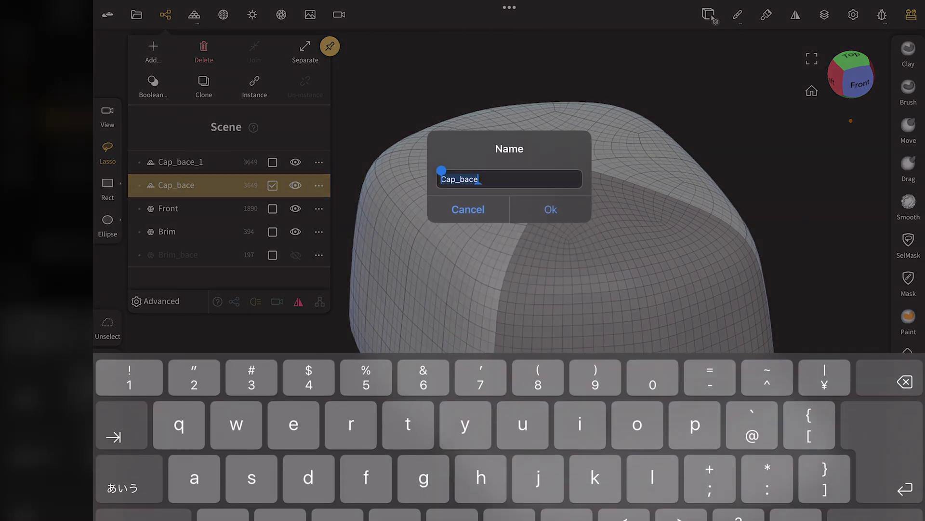
pyautogui.press('Right')
pyautogui.write('_2')
pyautogui.press('Return')
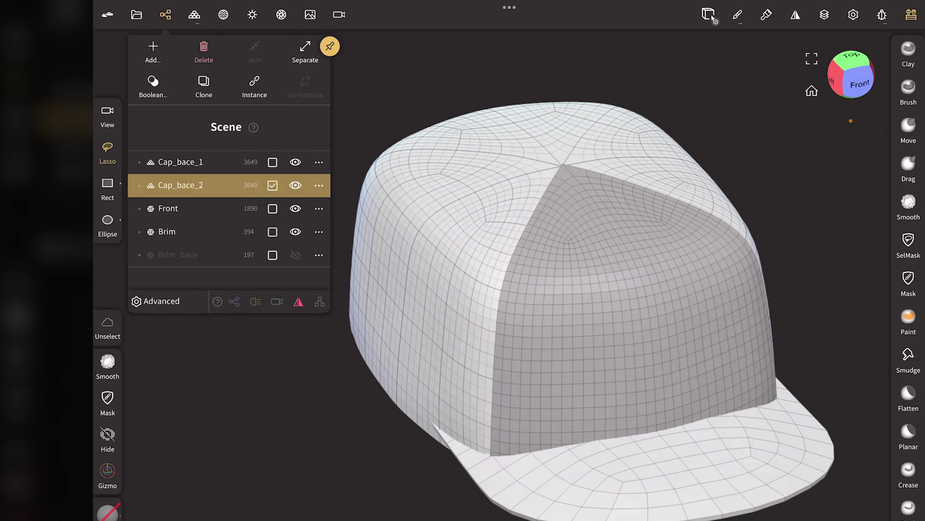
pyautogui.click(295, 162)
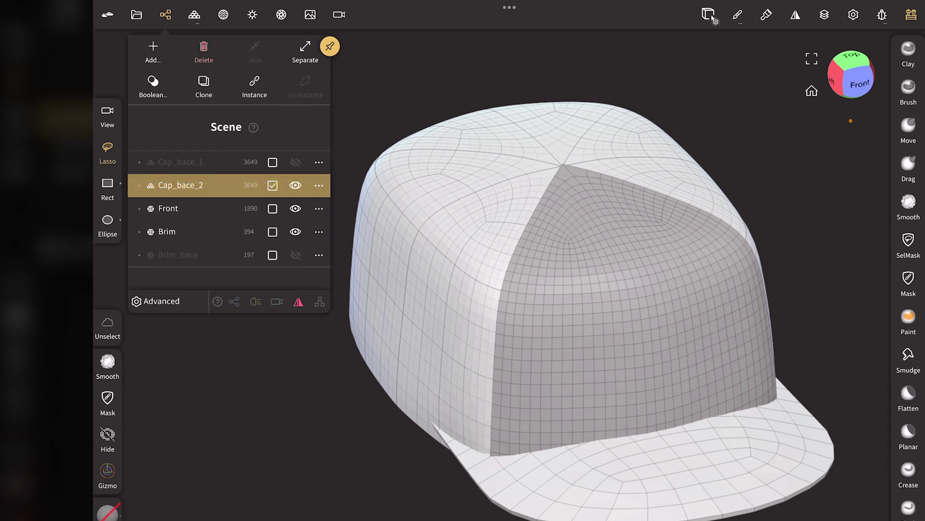
# - Subdivide the cap crown four multires levels to about 918k vertices
pyautogui.click(194, 14)
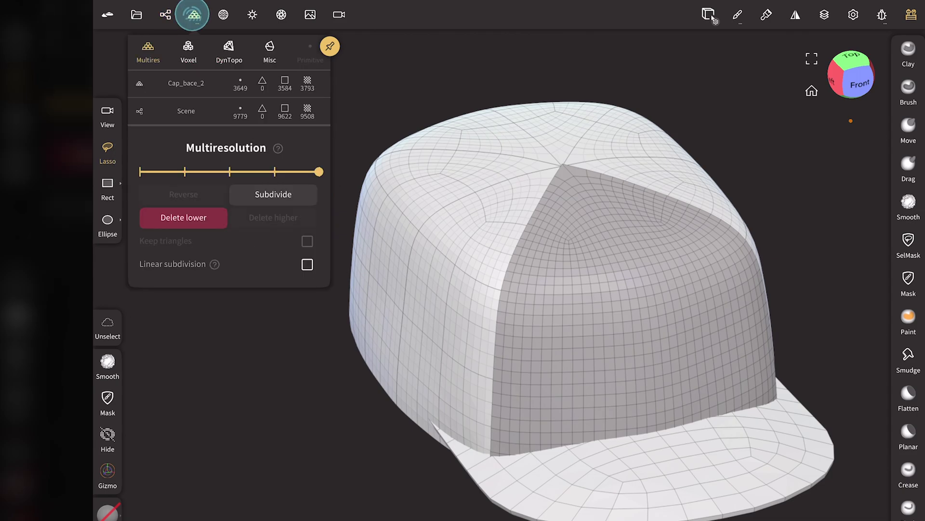
pyautogui.click(263, 193)
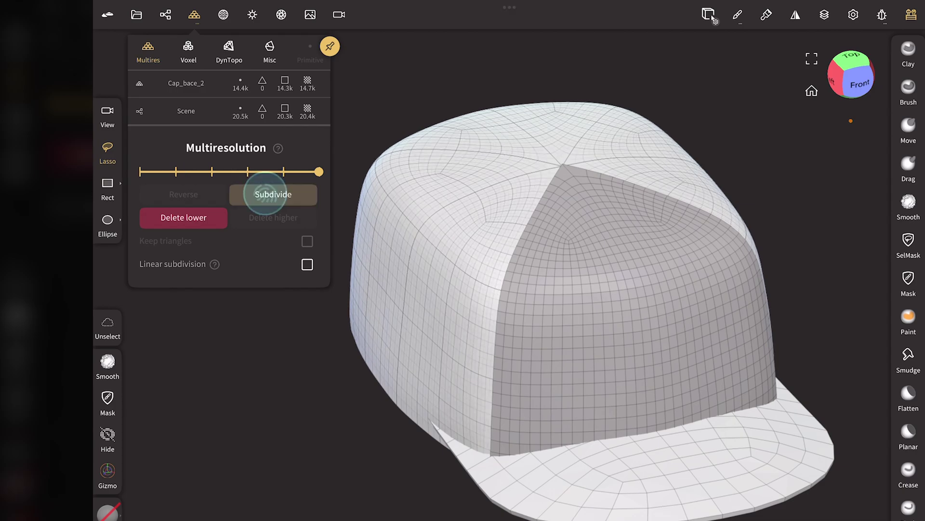
pyautogui.click(263, 194)
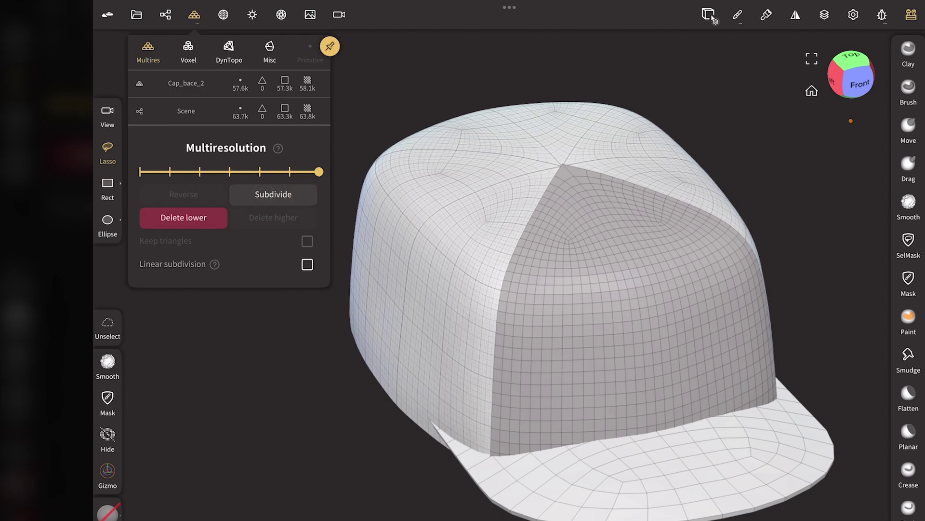
pyautogui.click(261, 193)
pyautogui.click(266, 193)
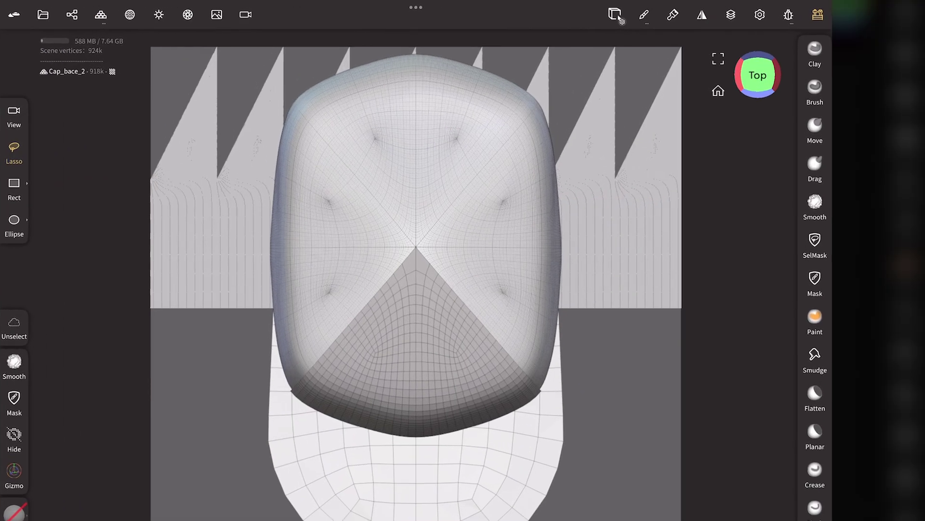
# - Run a BFF UV unwrap on the crown, accepting the loss of multiresolution levels
pyautogui.click(788, 15)
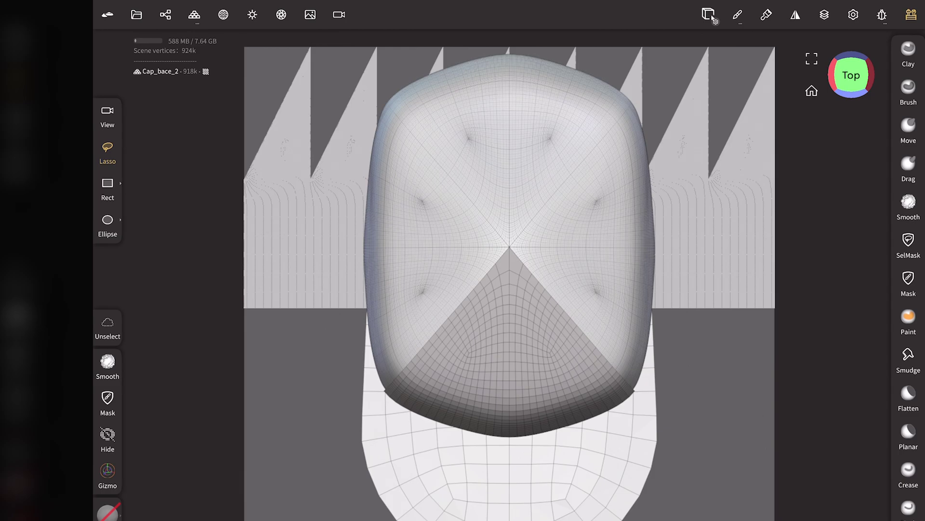
pyautogui.click(195, 14)
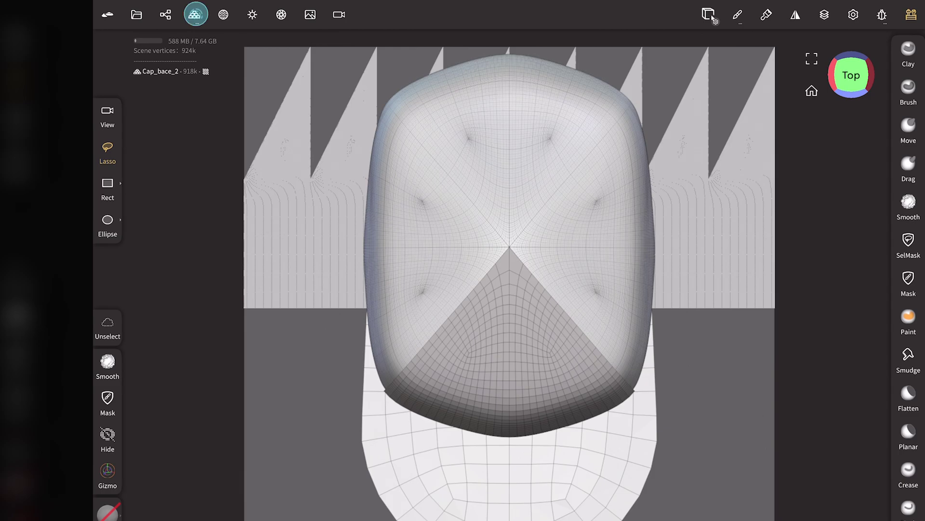
pyautogui.click(269, 49)
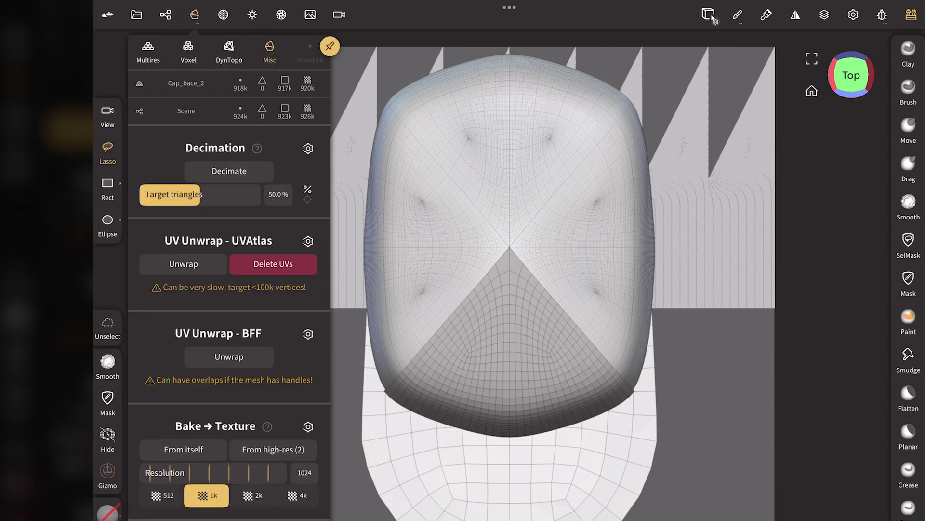
pyautogui.click(242, 358)
pyautogui.click(243, 358)
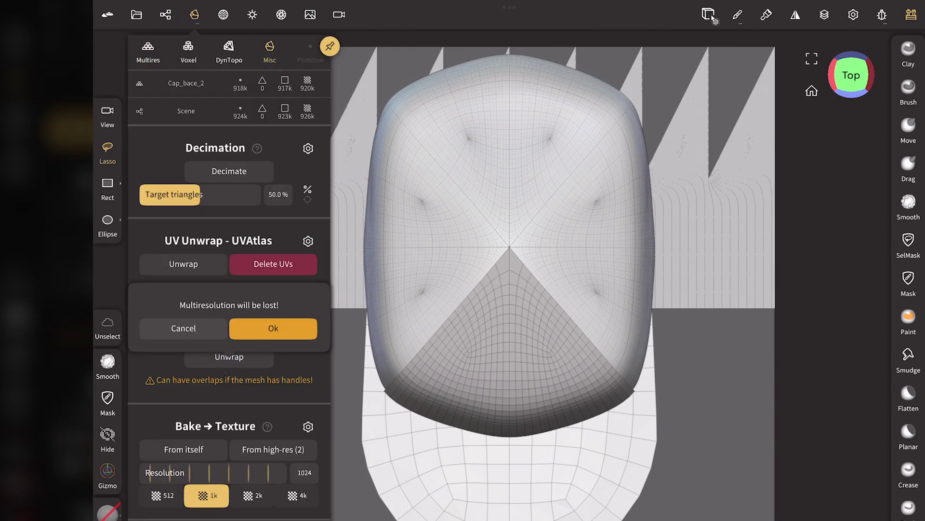
pyautogui.click(264, 328)
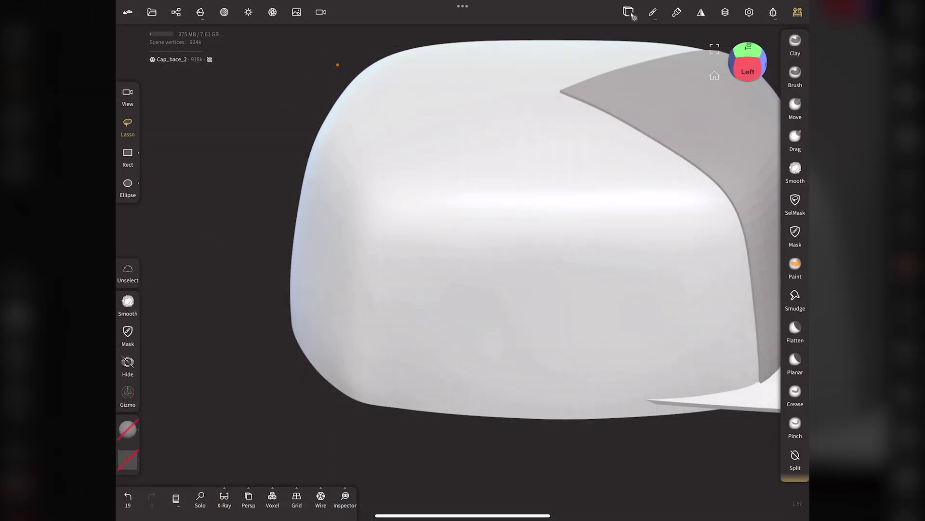
# - Load Mesh.jpeg as the crown's opacity texture and tile it densely at scale about 80
pyautogui.click(224, 12)
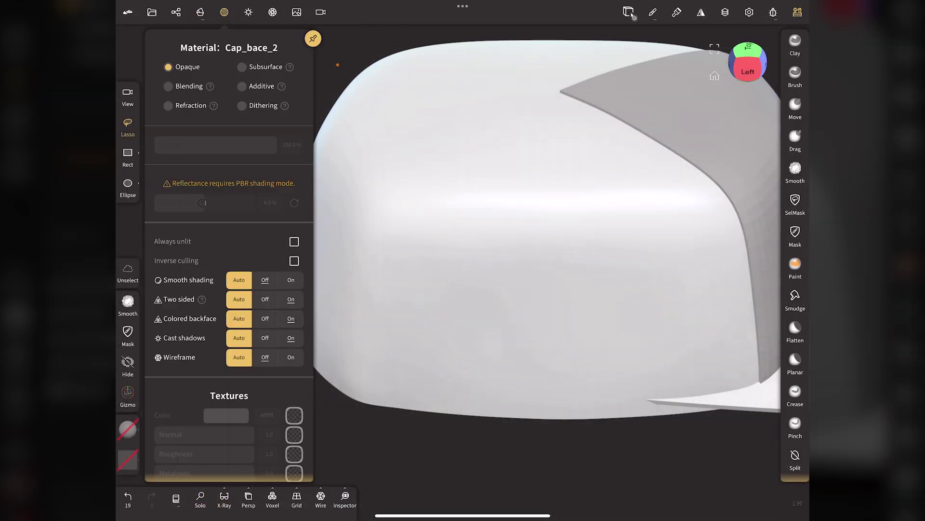
pyautogui.scroll(-3, 229, 289)
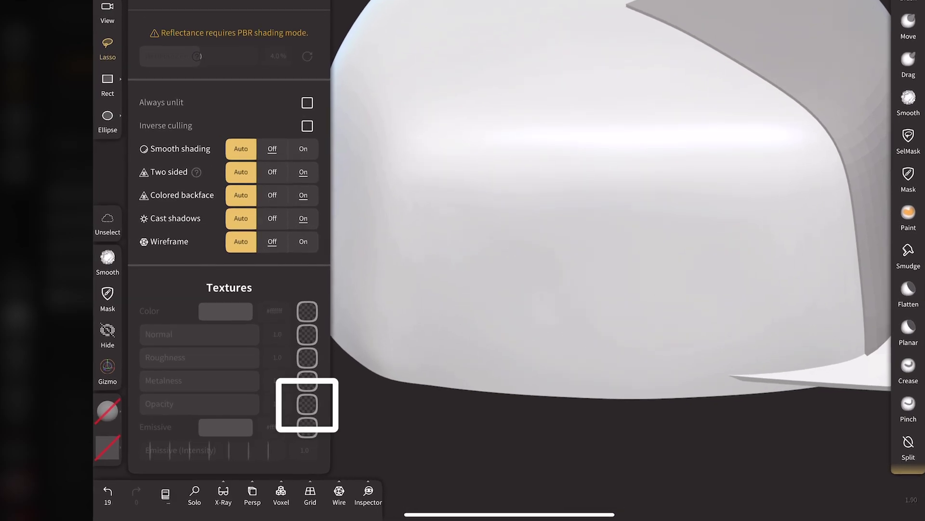
pyautogui.click(307, 403)
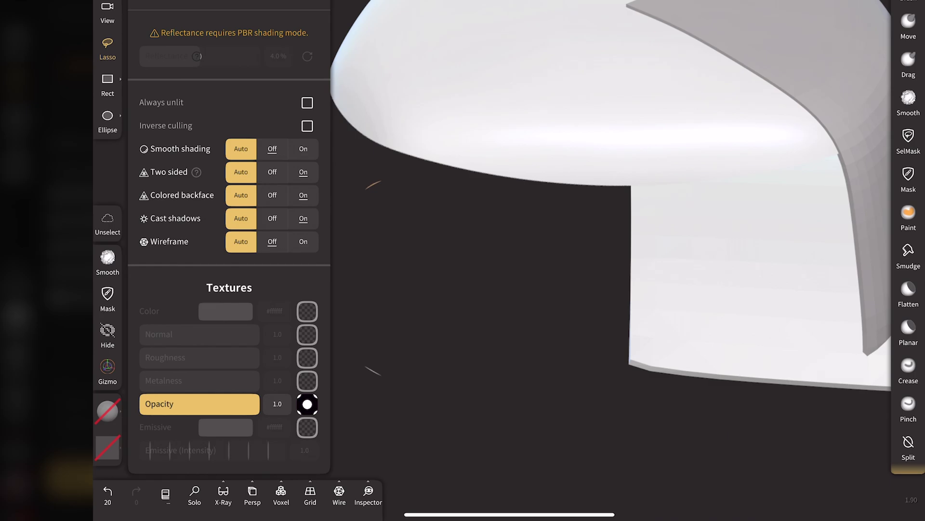
pyautogui.click(307, 404)
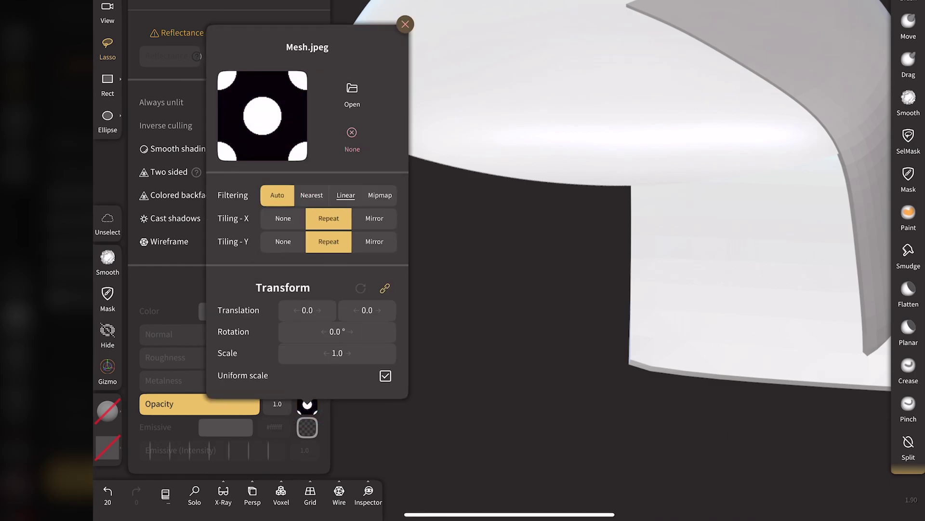
pyautogui.moveTo(338, 353); pyautogui.dragTo(627, 379)
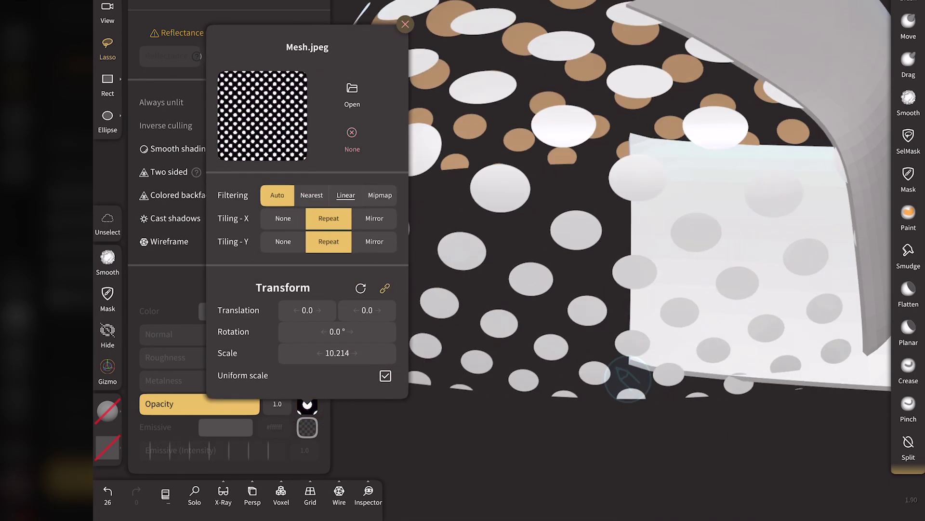
pyautogui.moveTo(320, 355)
pyautogui.mouseDown()
pyautogui.moveTo(587, 366)
pyautogui.moveTo(574, 359)
pyautogui.mouseUp()
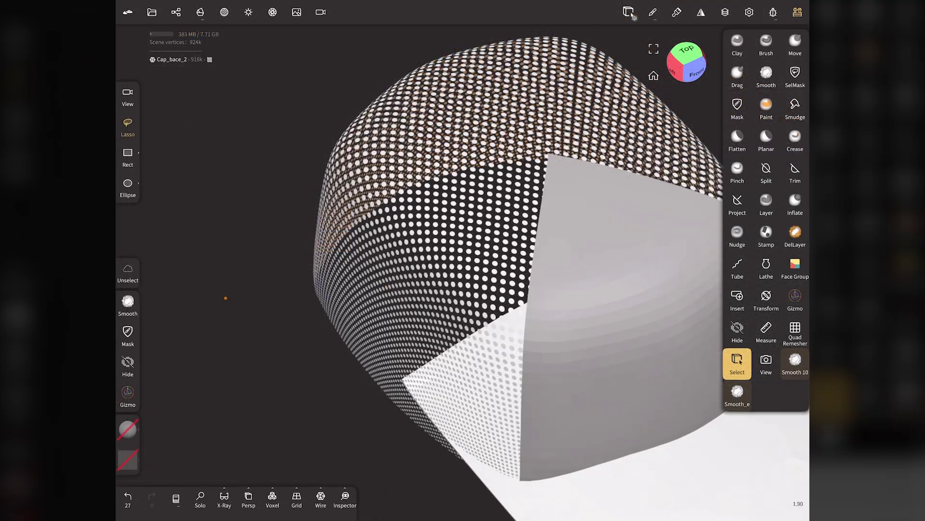
# - Reproject the crown's opacity dots into a mask from itself, with vertex positions off
pyautogui.click(200, 13)
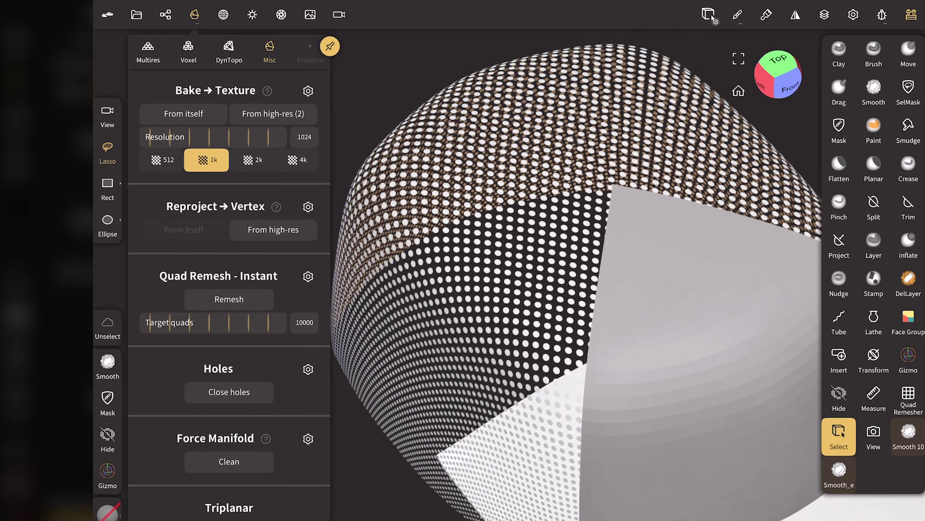
pyautogui.click(308, 207)
pyautogui.click(291, 236)
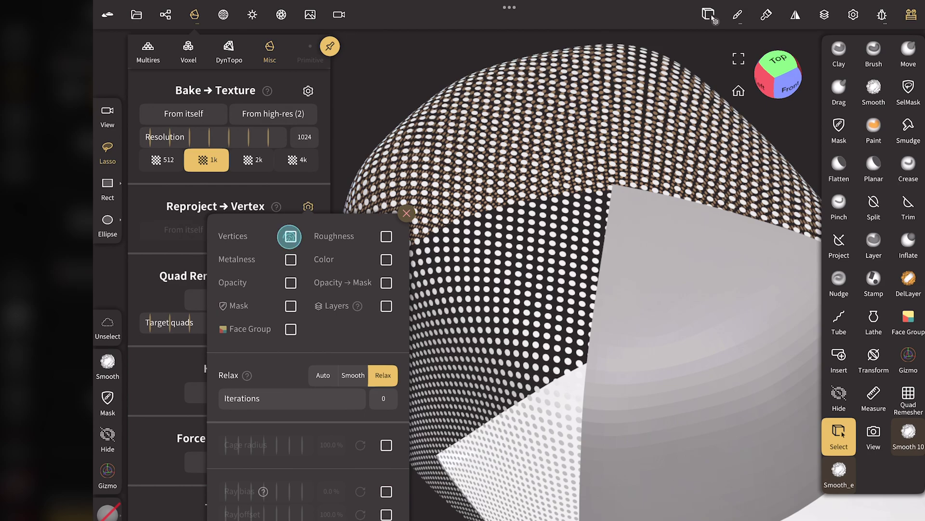
pyautogui.click(386, 283)
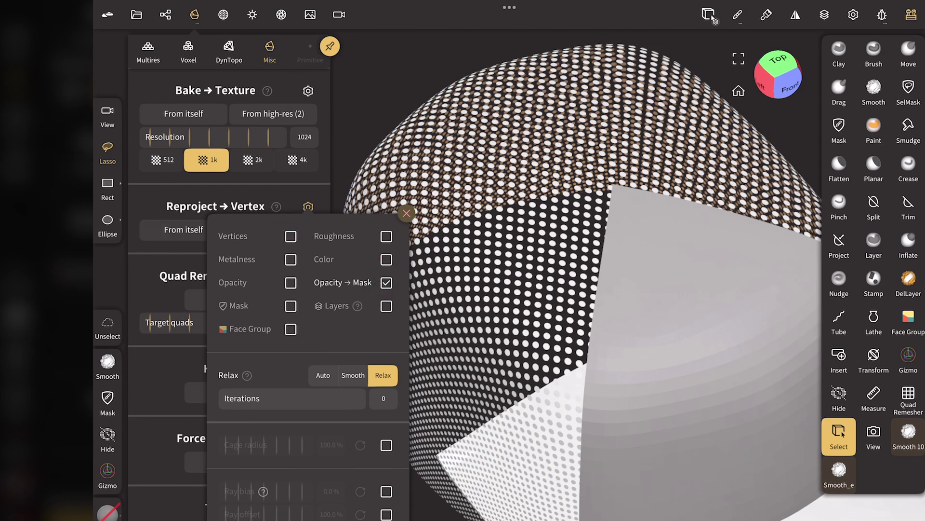
pyautogui.click(308, 206)
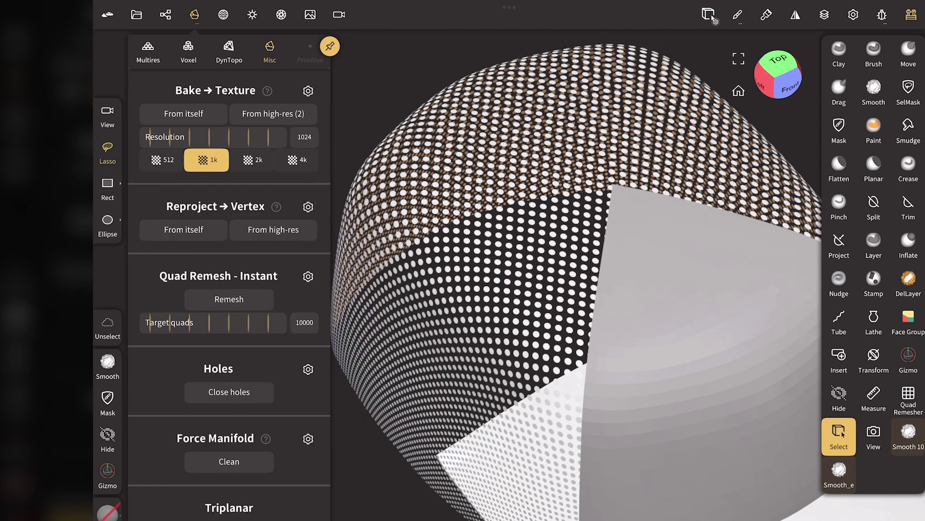
pyautogui.click(183, 231)
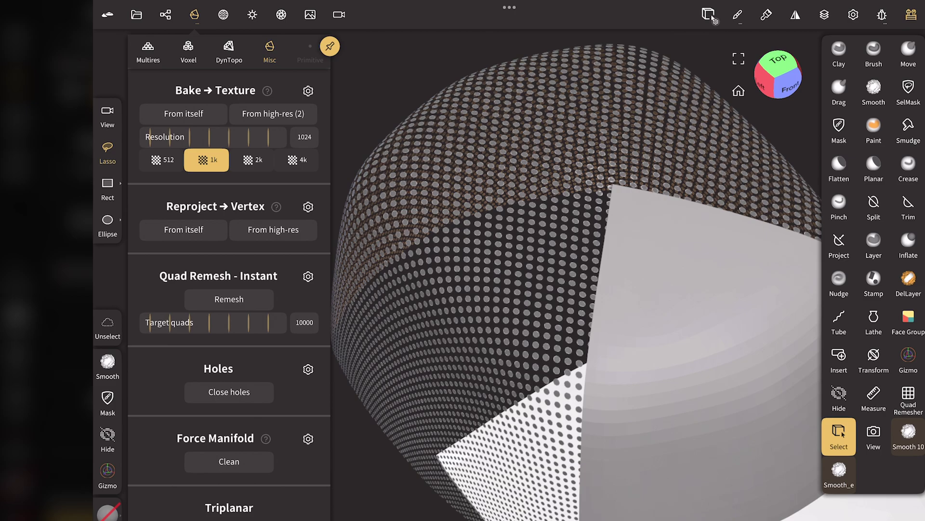
# - Remove the Mesh.jpeg opacity texture from the crown's material
pyautogui.click(223, 14)
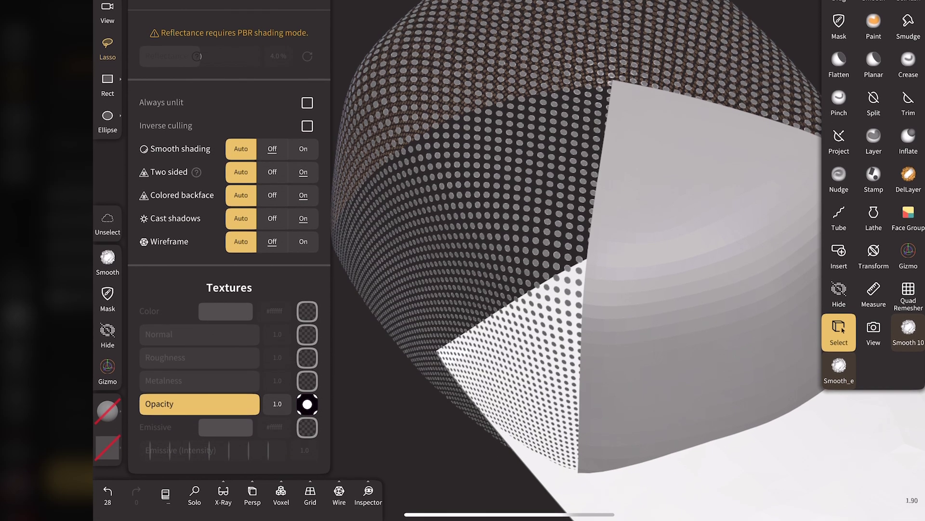
pyautogui.click(307, 404)
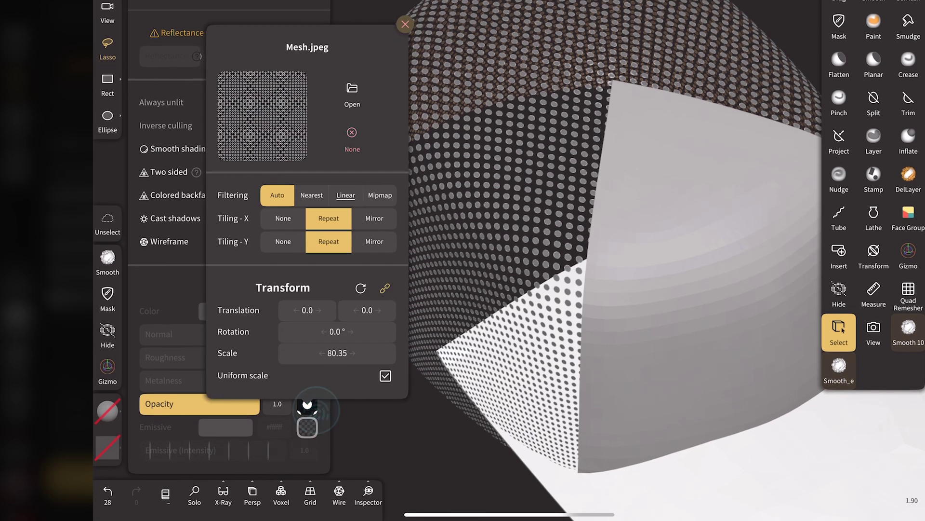
pyautogui.click(348, 136)
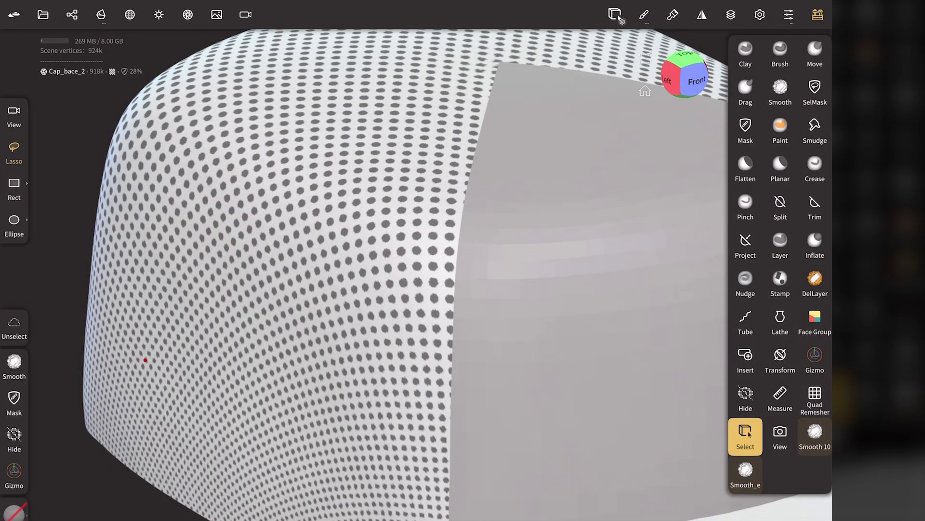
# - Invert the dot mask and extract it as a 0.00741-thick shell with smoothness on All
pyautogui.click(746, 128)
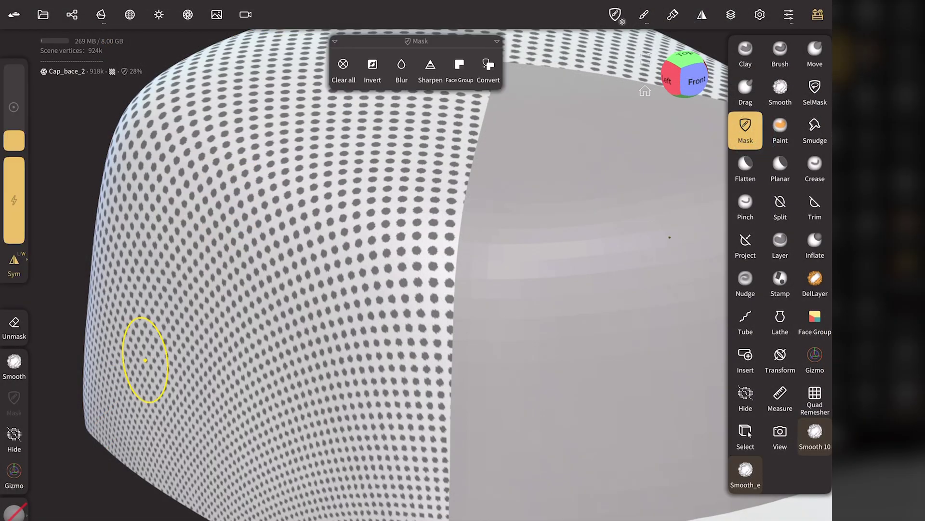
pyautogui.click(372, 68)
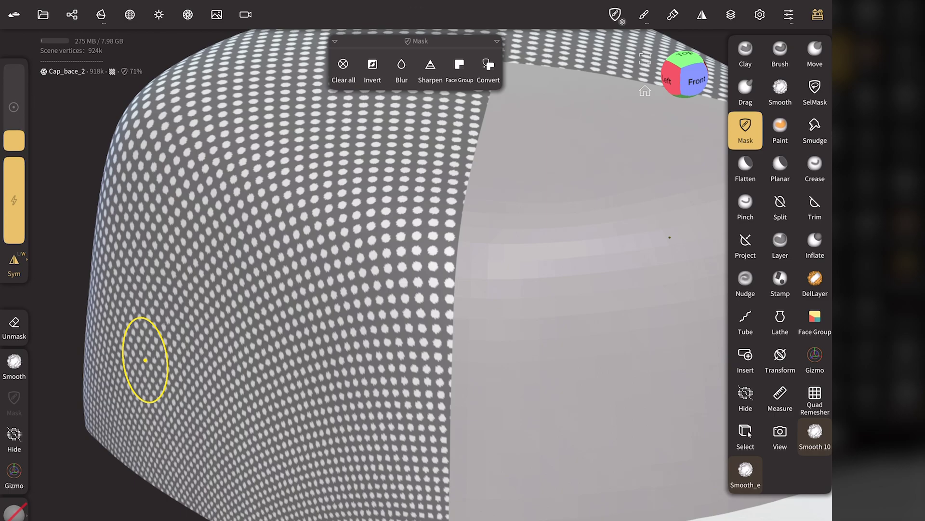
pyautogui.click(615, 15)
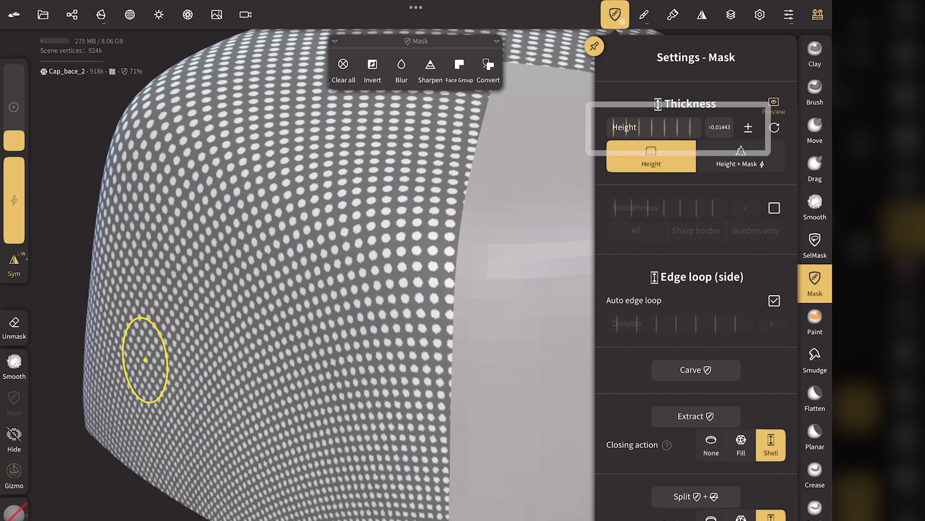
pyautogui.moveTo(690, 129); pyautogui.dragTo(678, 129)
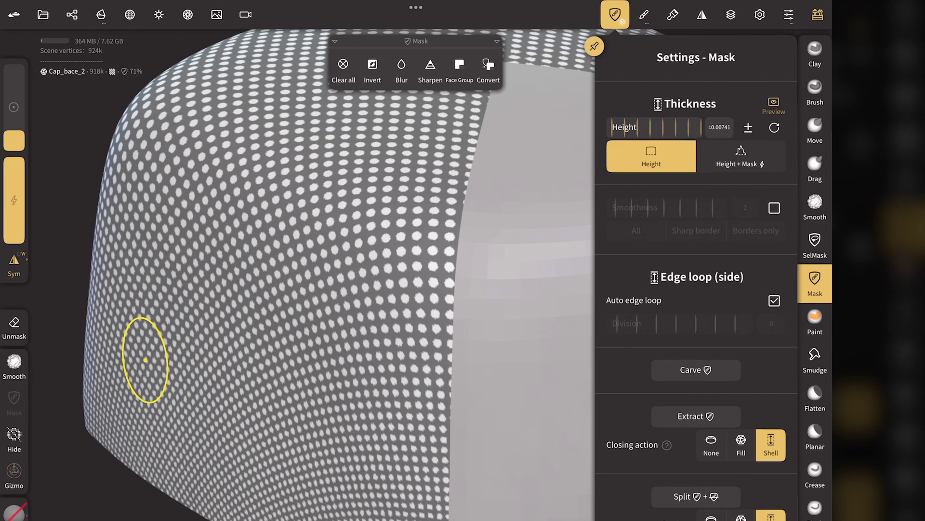
pyautogui.click(774, 208)
pyautogui.click(651, 230)
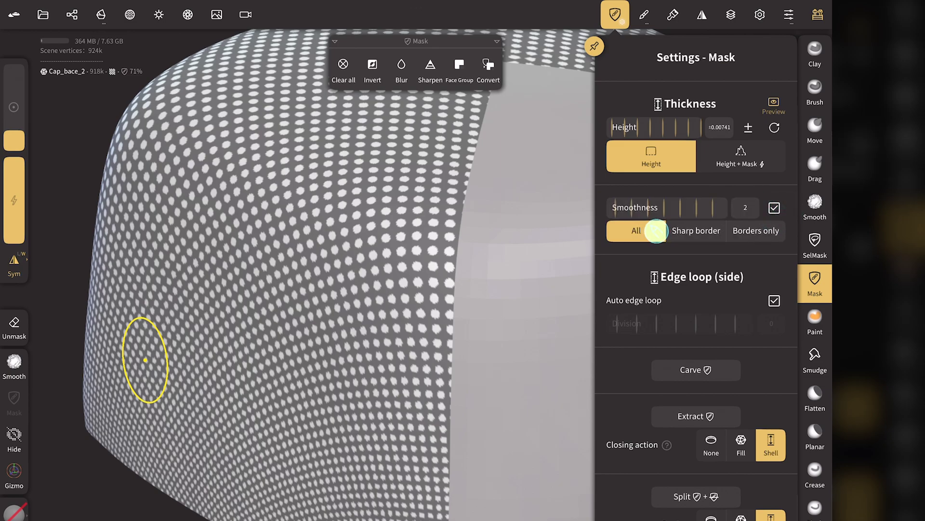
pyautogui.moveTo(668, 132); pyautogui.dragTo(668, 132)
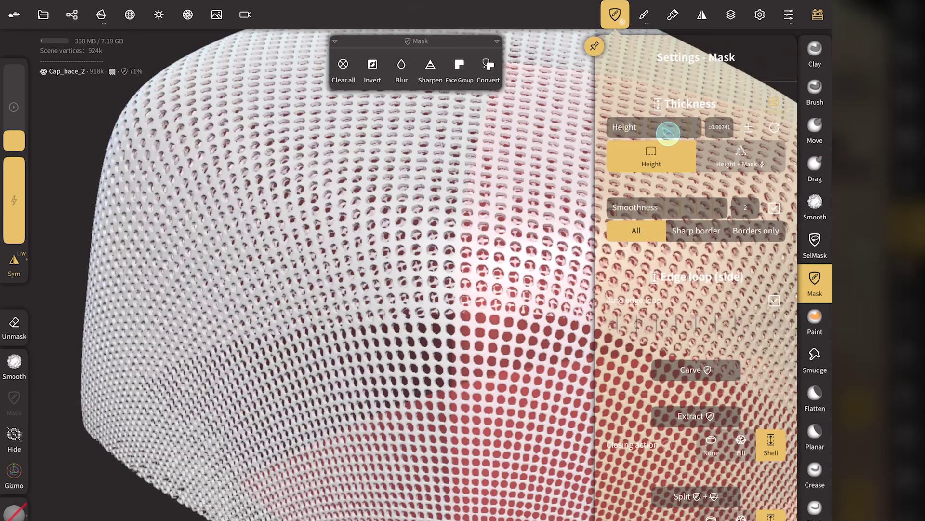
pyautogui.moveTo(668, 132); pyautogui.dragTo(668, 132)
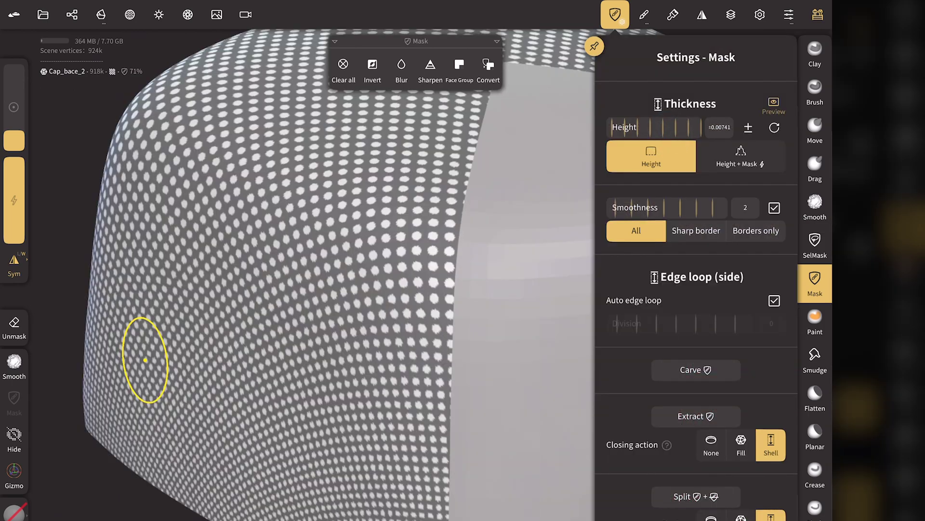
pyautogui.click(674, 417)
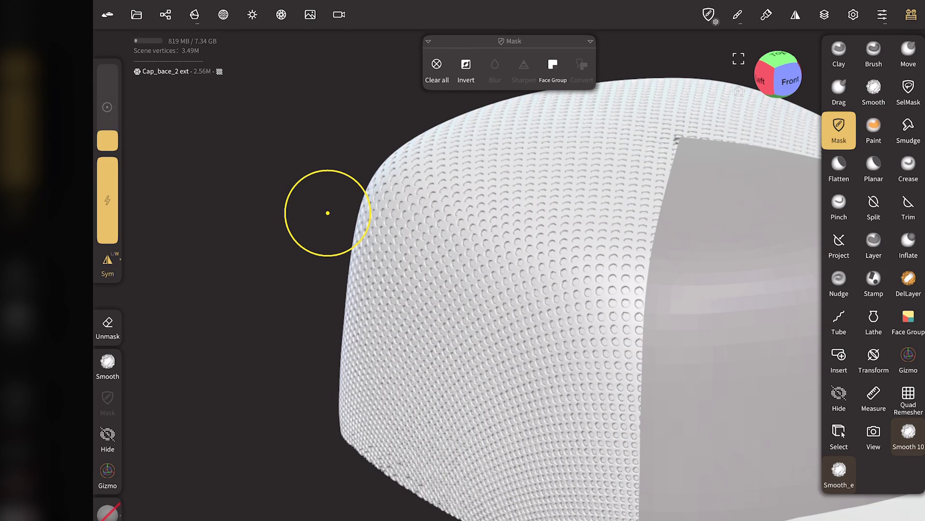
# - Hide Cap_bace_2, Cap_bace_2 ext, Front and Brim, and show Cap_bace_1
pyautogui.click(165, 15)
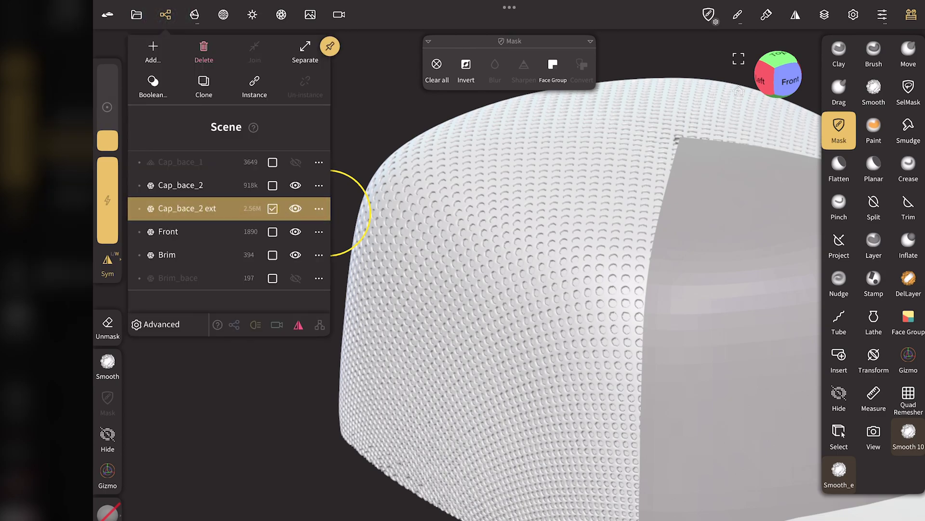
pyautogui.click(295, 185)
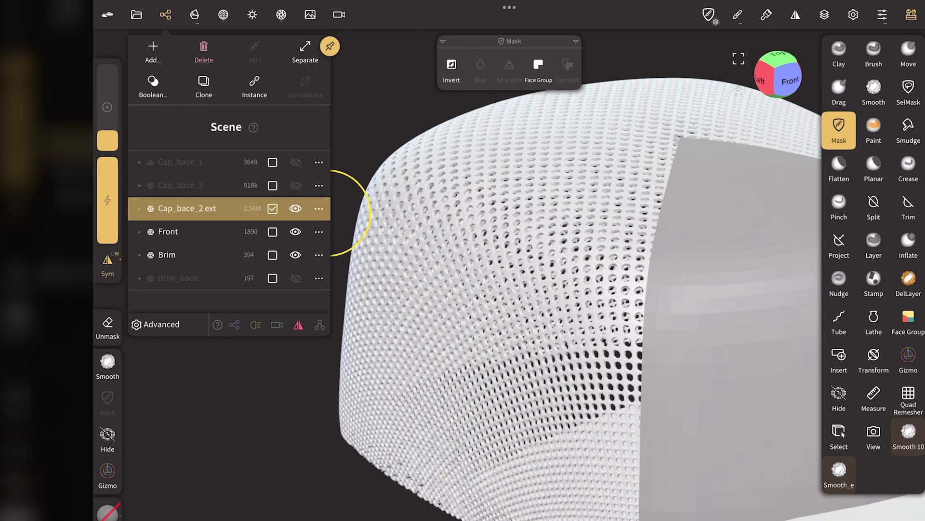
pyautogui.click(272, 208)
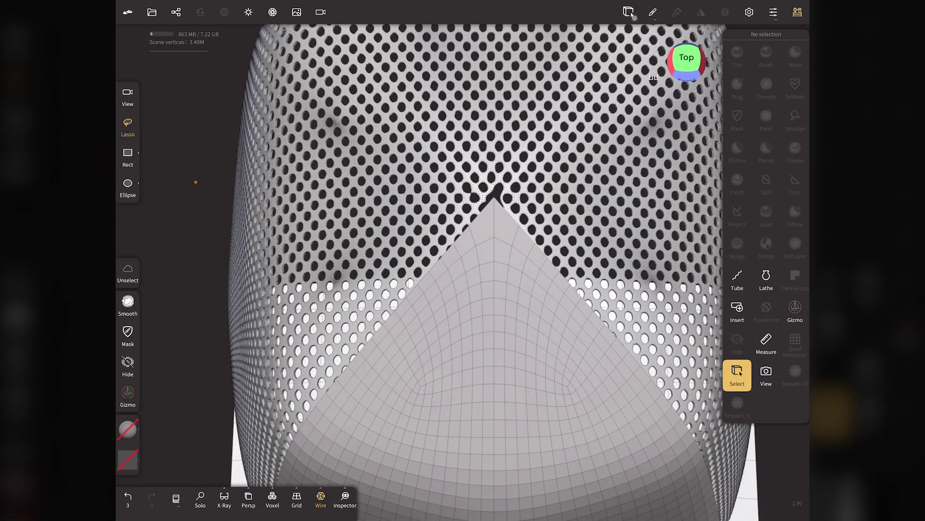
pyautogui.moveTo(444, 153); pyautogui.dragTo(548, 234)
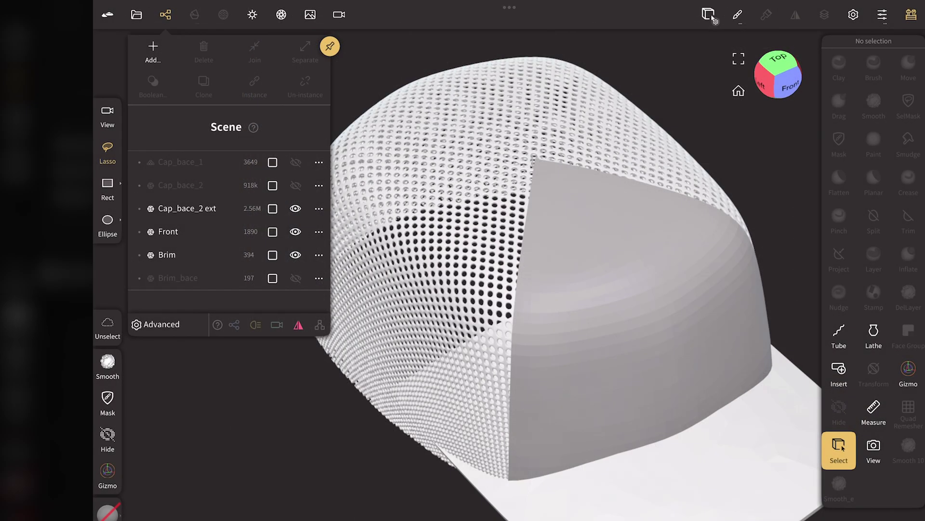
pyautogui.click(296, 208)
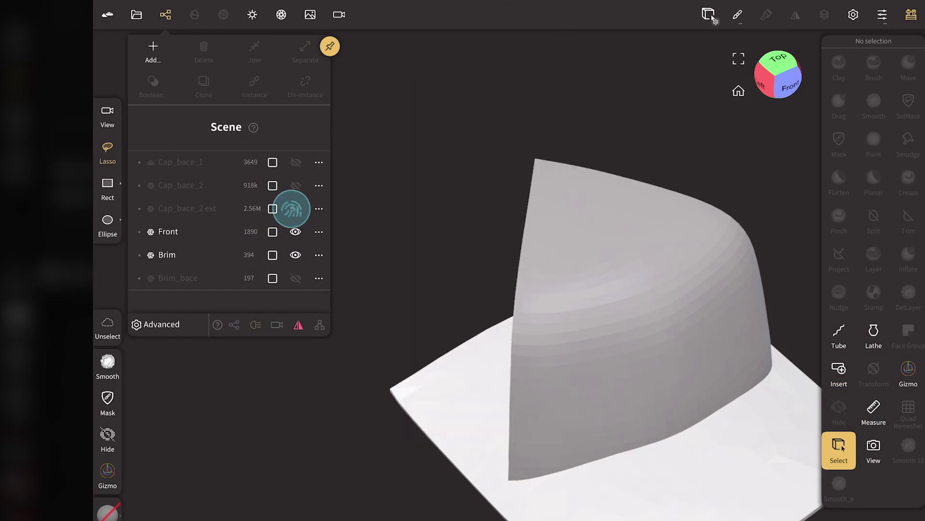
pyautogui.click(296, 231)
pyautogui.click(295, 254)
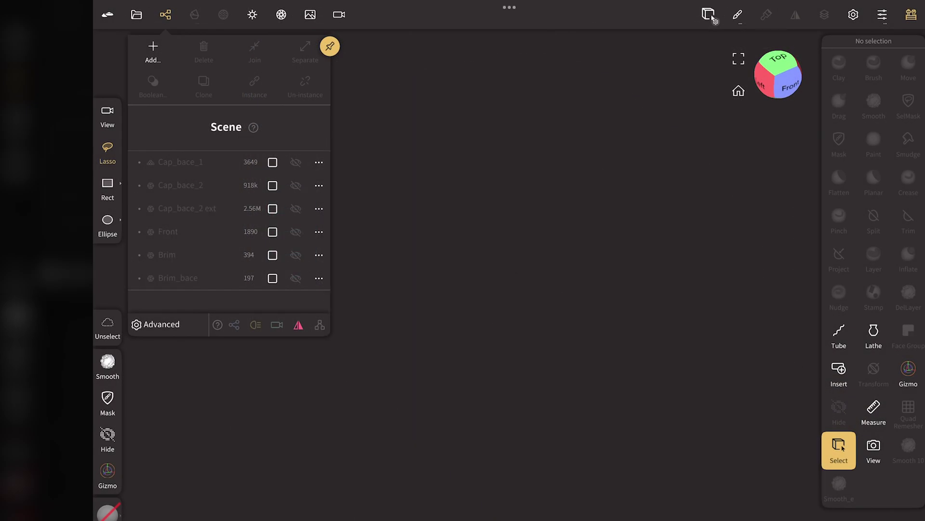
pyautogui.click(296, 162)
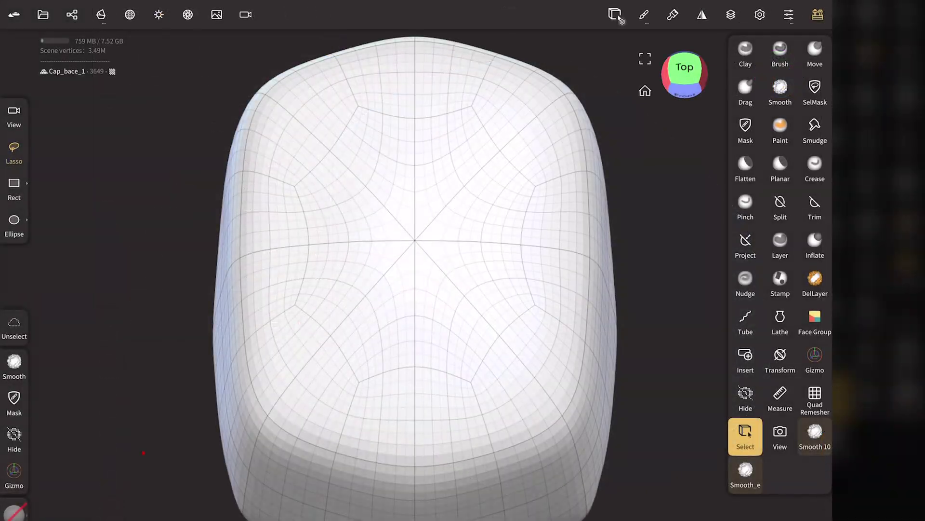
# - Set the SelMask tool to mask front-facing vertices only
pyautogui.press('s')
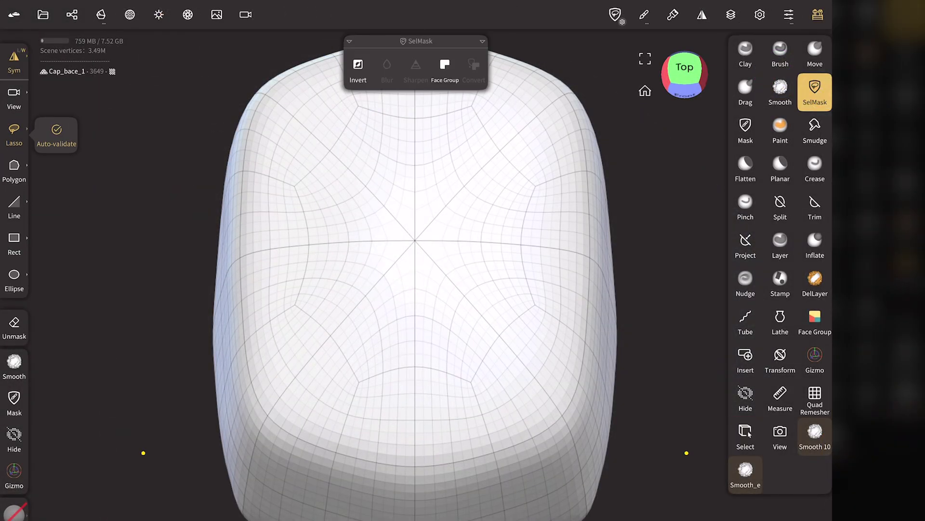
pyautogui.click(644, 14)
pyautogui.click(737, 51)
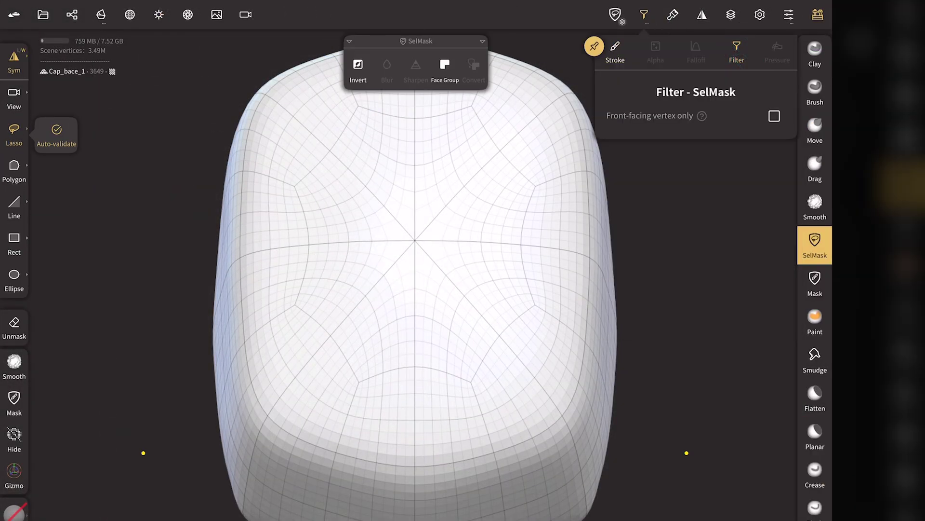
pyautogui.click(774, 115)
pyautogui.click(644, 14)
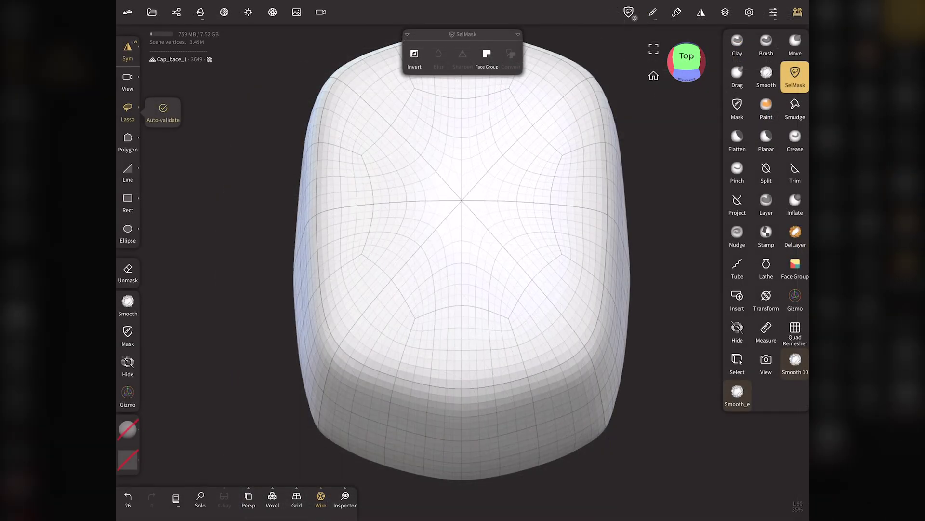
# - Lasso rib strips radiating from the crown's top, then rectangle-mask a band along its lower edge
pyautogui.moveTo(433, 232); pyautogui.dragTo(445, 299)
pyautogui.moveTo(444, 346); pyautogui.dragTo(458, 492)
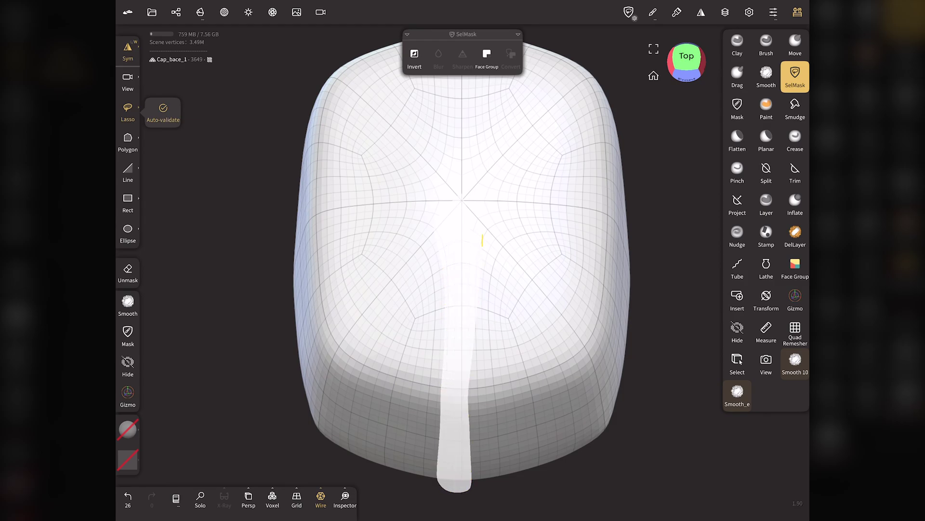
pyautogui.moveTo(458, 492); pyautogui.dragTo(475, 196)
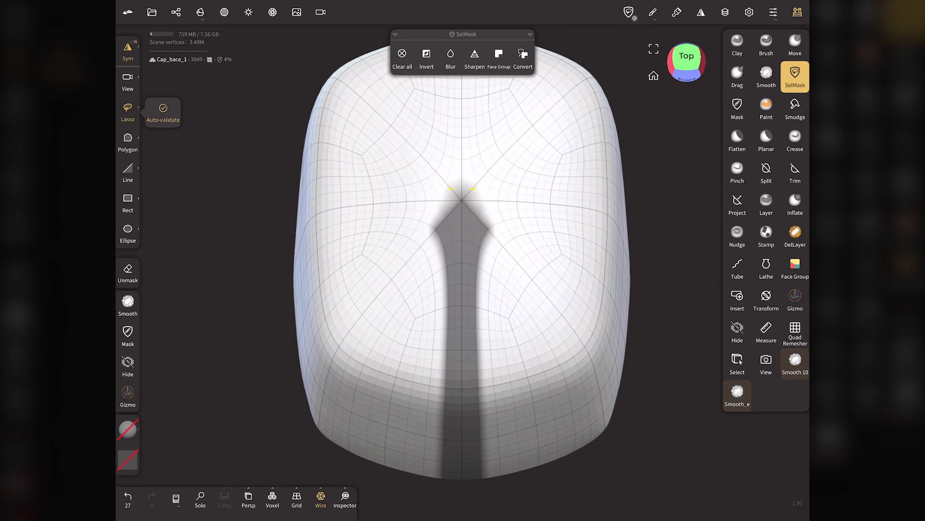
pyautogui.moveTo(445, 215)
pyautogui.mouseDown()
pyautogui.moveTo(461, 456)
pyautogui.moveTo(488, 367)
pyautogui.moveTo(487, 289)
pyautogui.moveTo(446, 205)
pyautogui.moveTo(621, 64)
pyautogui.mouseUp()
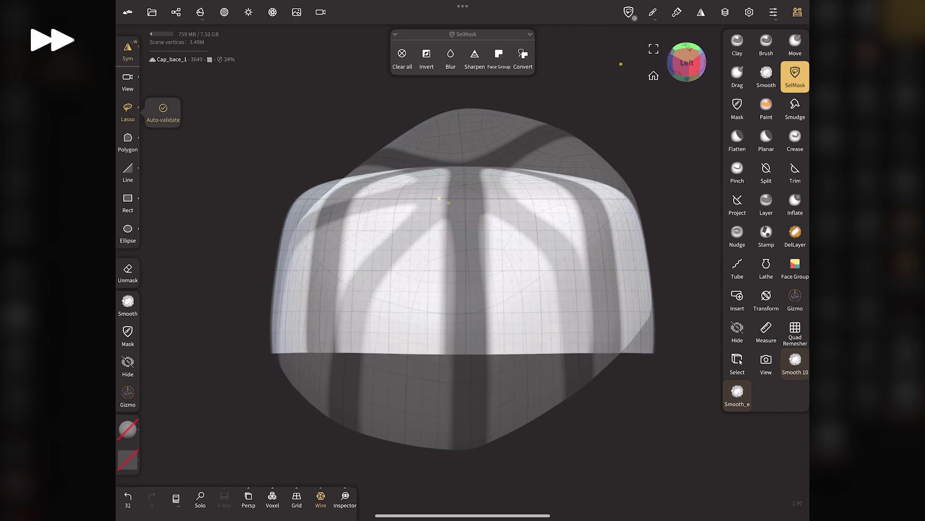
pyautogui.click(128, 203)
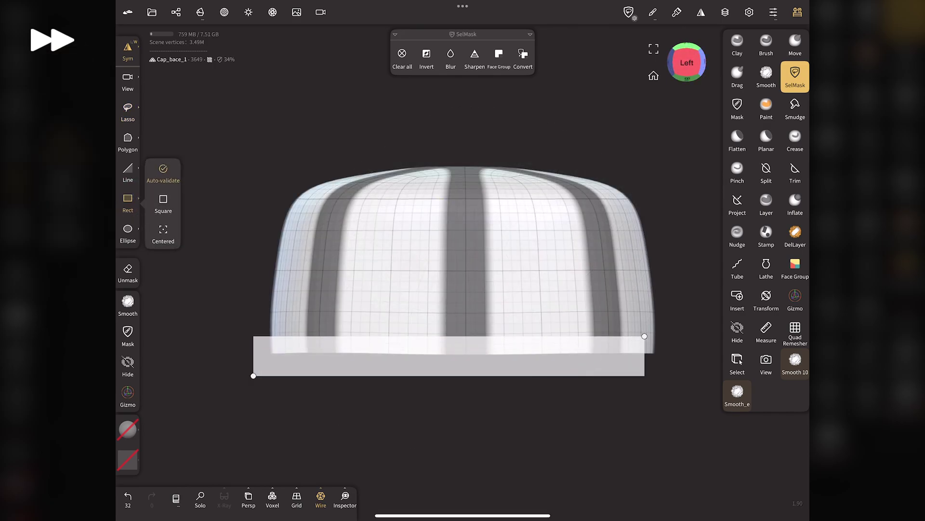
pyautogui.moveTo(252, 377)
pyautogui.mouseDown()
pyautogui.moveTo(665, 312)
pyautogui.moveTo(237, 62)
pyautogui.moveTo(225, 269)
pyautogui.mouseUp()
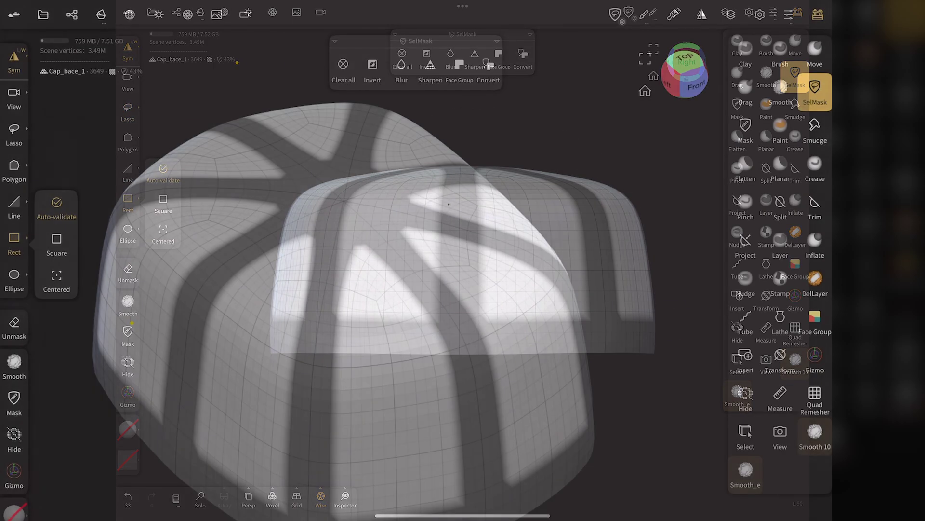
# - Extract the masked ribs as an inward shell using a negative extrusion height
pyautogui.click(615, 15)
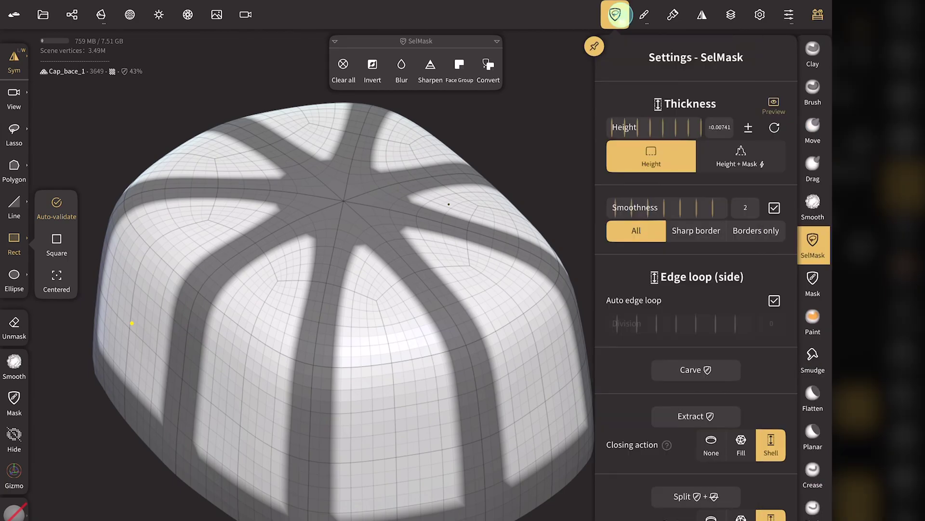
pyautogui.click(748, 131)
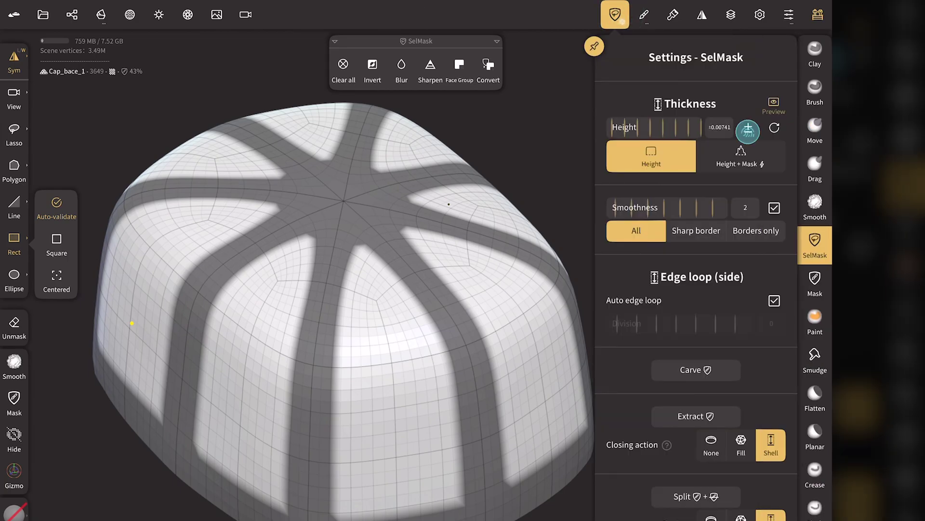
pyautogui.click(749, 128)
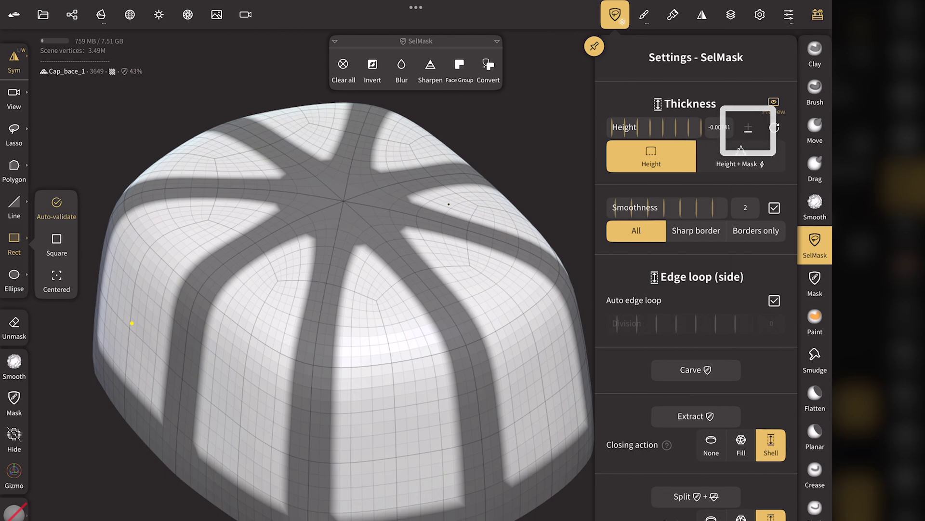
pyautogui.moveTo(647, 128); pyautogui.dragTo(646, 128)
pyautogui.click(664, 414)
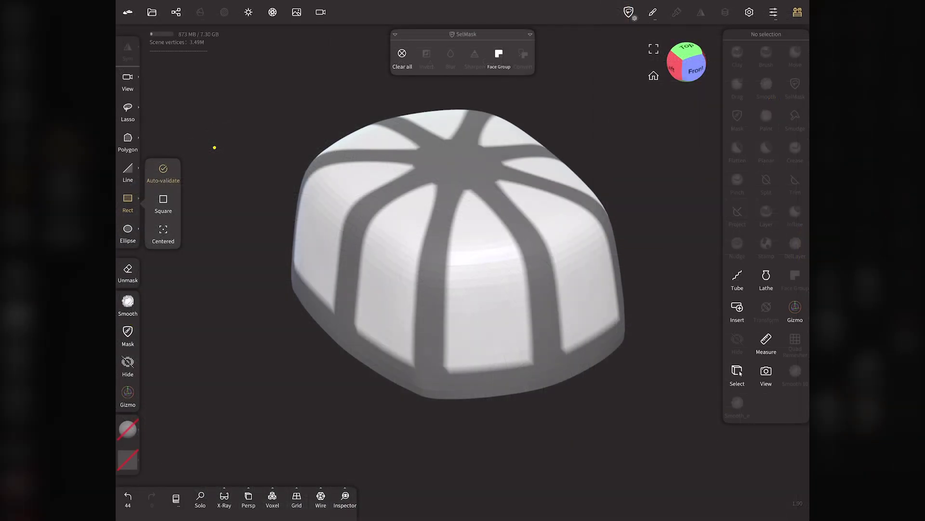
# - Clear the base mask, hide Cap_bace_1, and show Cap_bace_2 ext, Front and Brim
pyautogui.click(402, 55)
pyautogui.click(176, 12)
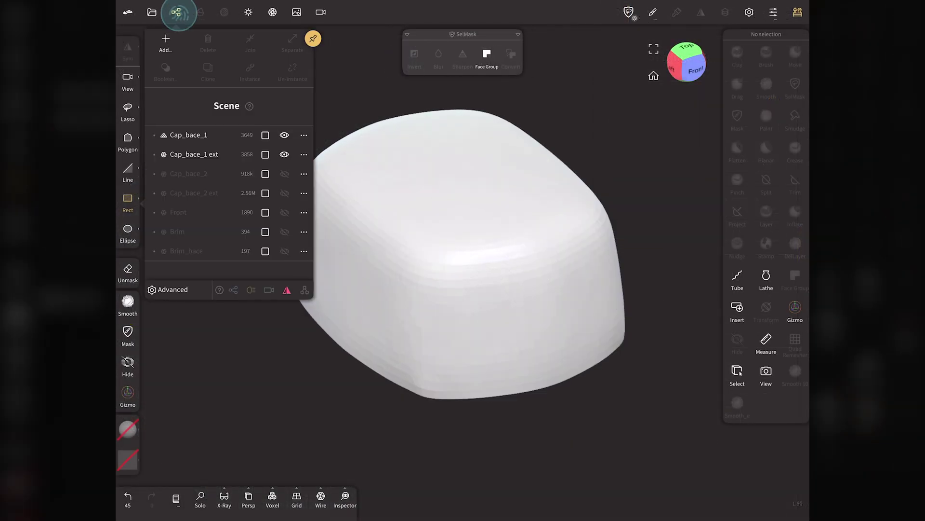
pyautogui.click(284, 135)
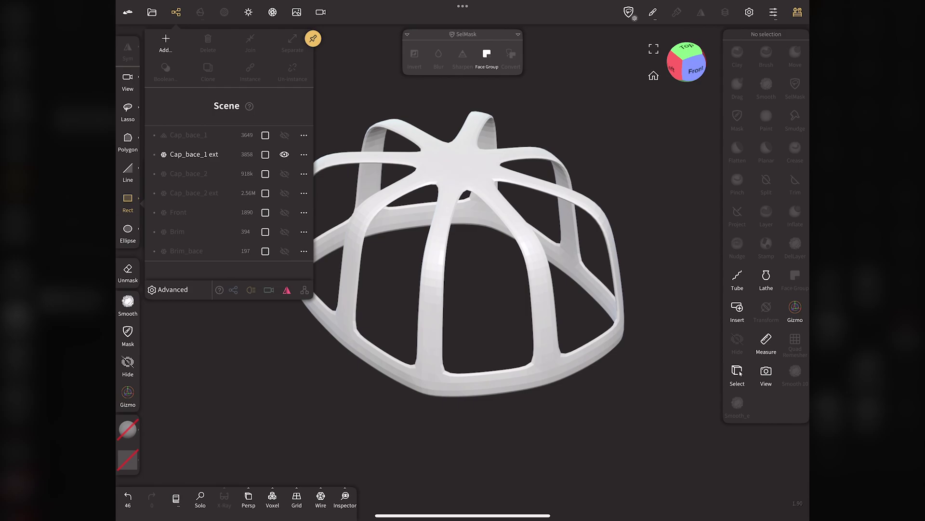
pyautogui.click(285, 193)
pyautogui.click(284, 212)
pyautogui.click(285, 231)
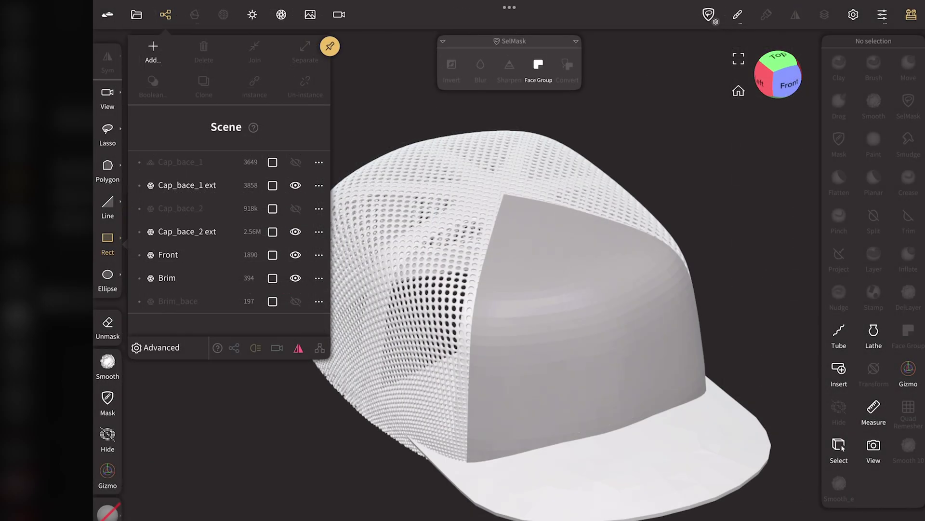
# - Rename Cap_bace_1 ext to 'Inside'
pyautogui.click(319, 185)
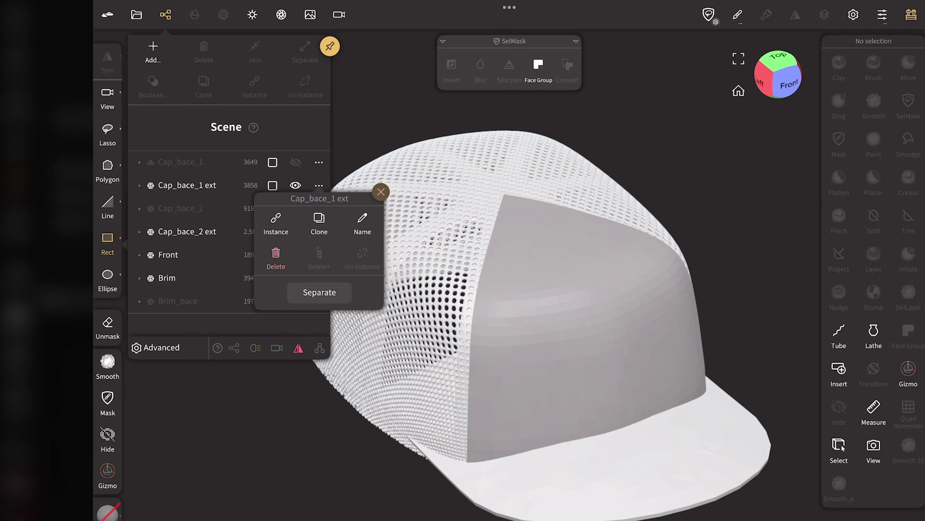
pyautogui.click(363, 215)
pyautogui.press('shift')
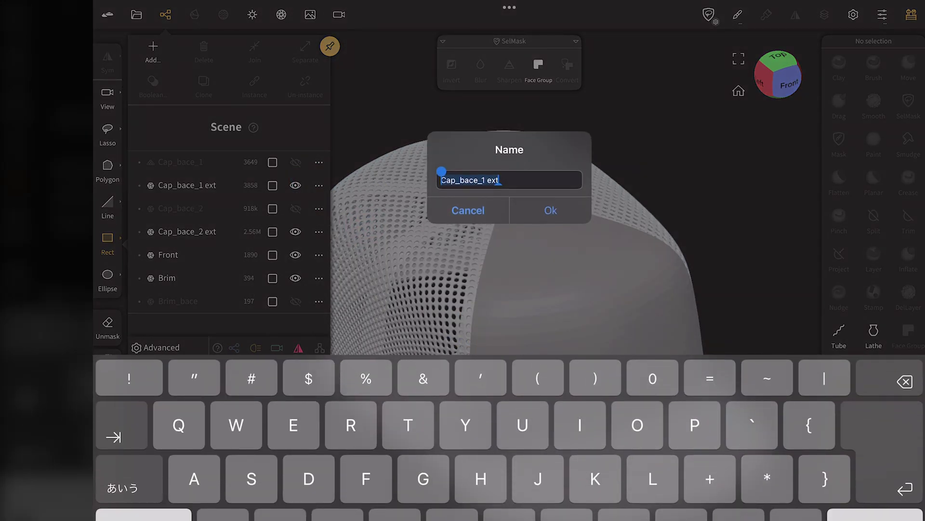
pyautogui.write('Insid')
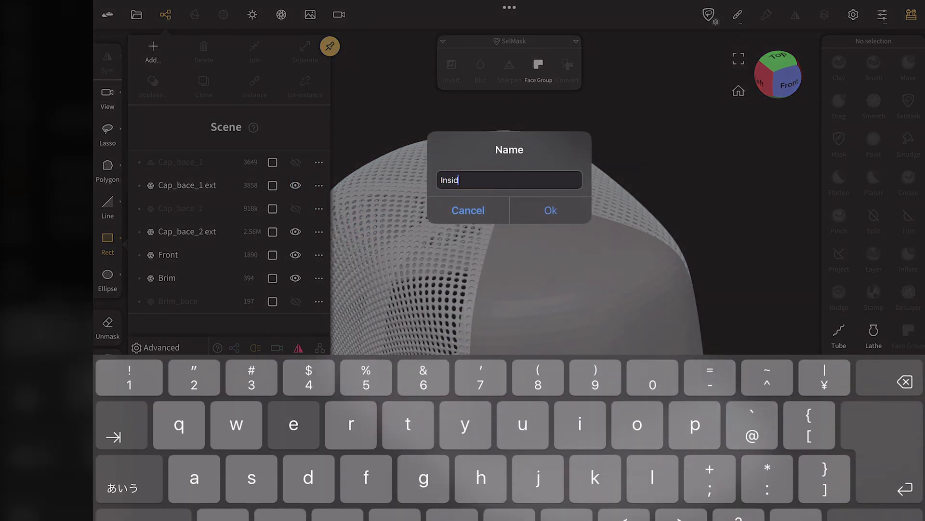
pyautogui.write('e')
pyautogui.press('Return')
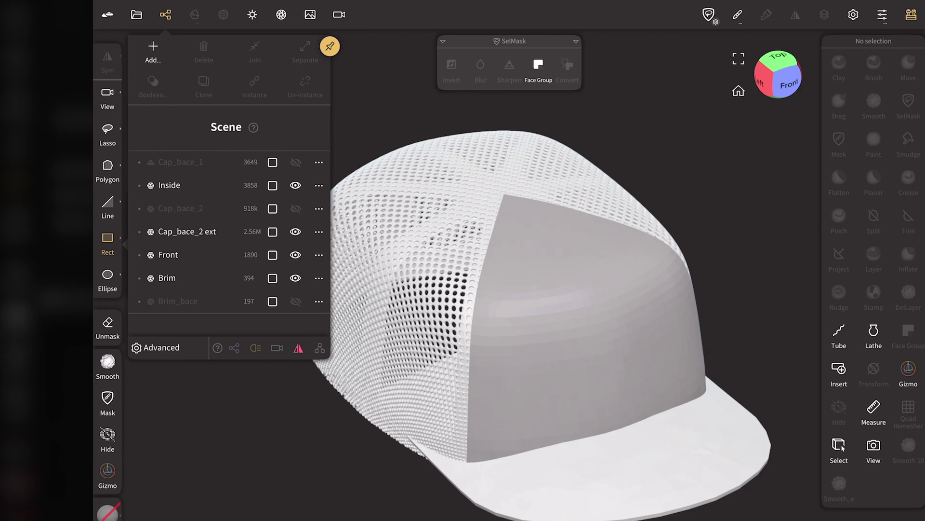
# - Rename Cap_bace_2 ext to 'Mesh'
pyautogui.click(319, 231)
pyautogui.click(363, 270)
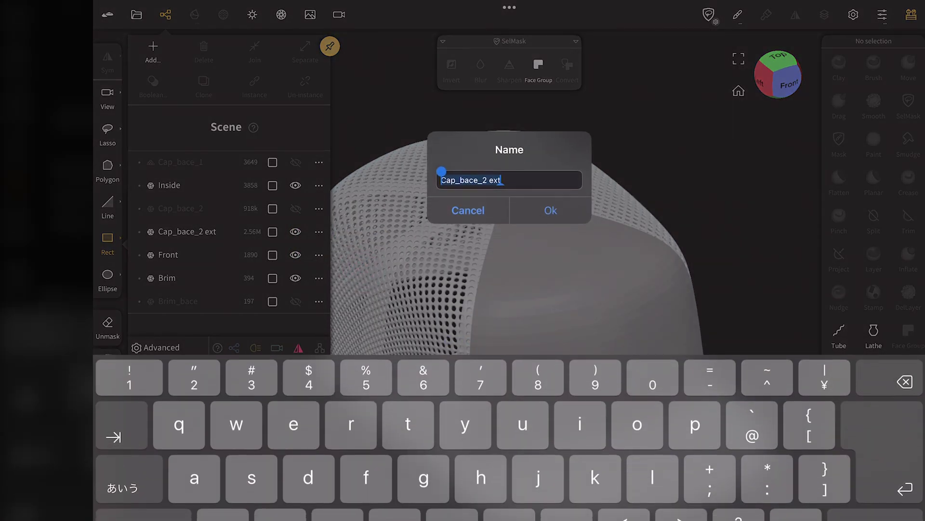
pyautogui.write('Mes')
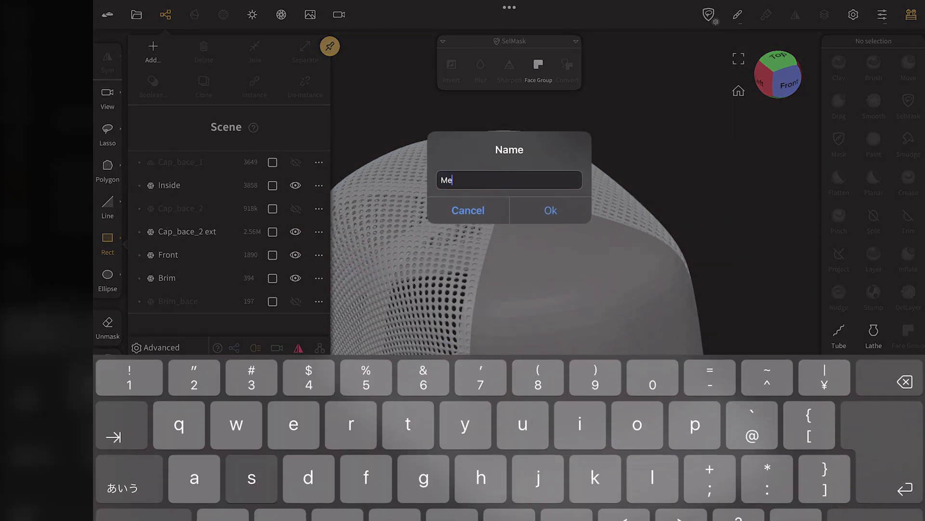
pyautogui.write('h')
pyautogui.click(550, 210)
# - Move Cap_bace_2 and Cap_bace_1 below Brim in the scene list
pyautogui.click(216, 211)
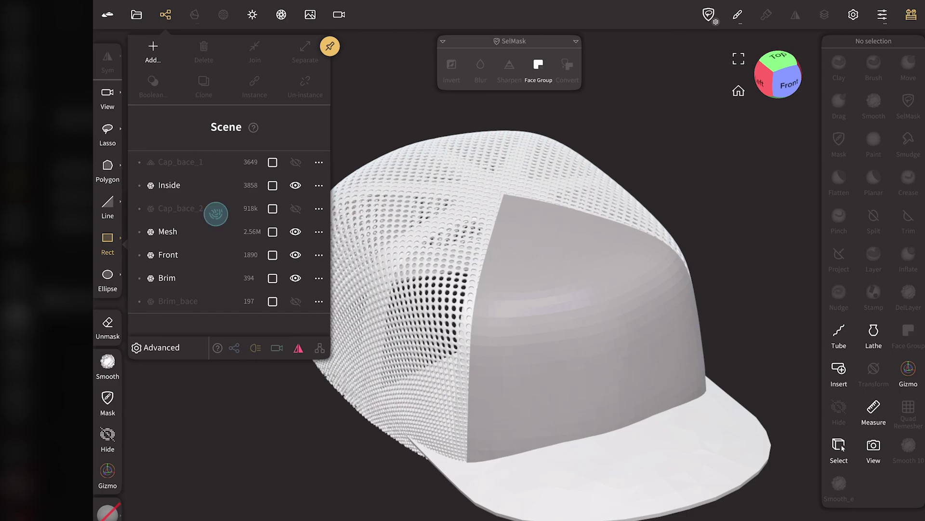
pyautogui.moveTo(221, 217); pyautogui.dragTo(221, 277)
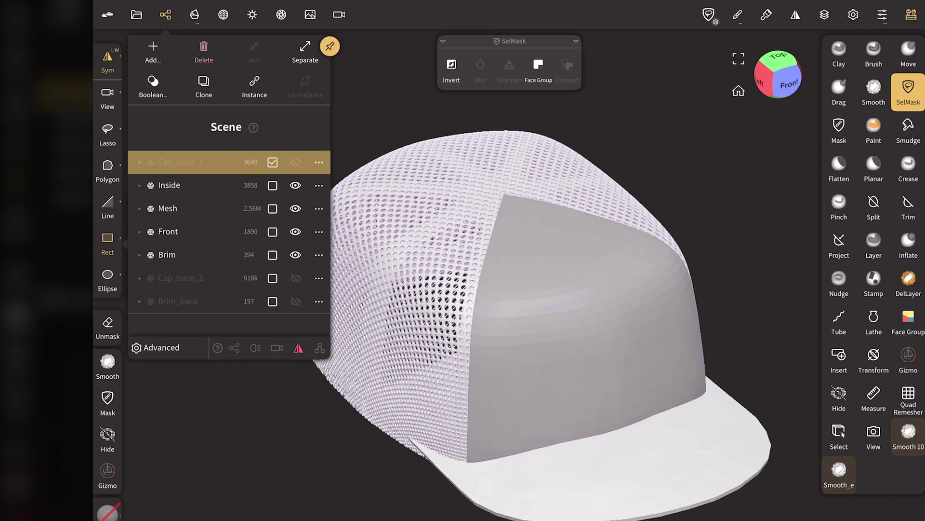
pyautogui.moveTo(215, 168); pyautogui.dragTo(220, 259)
pyautogui.click(272, 255)
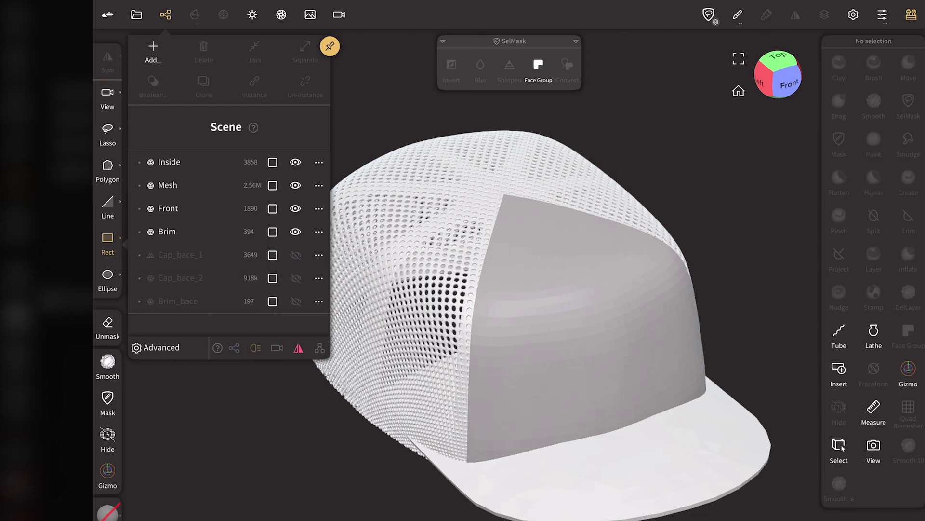